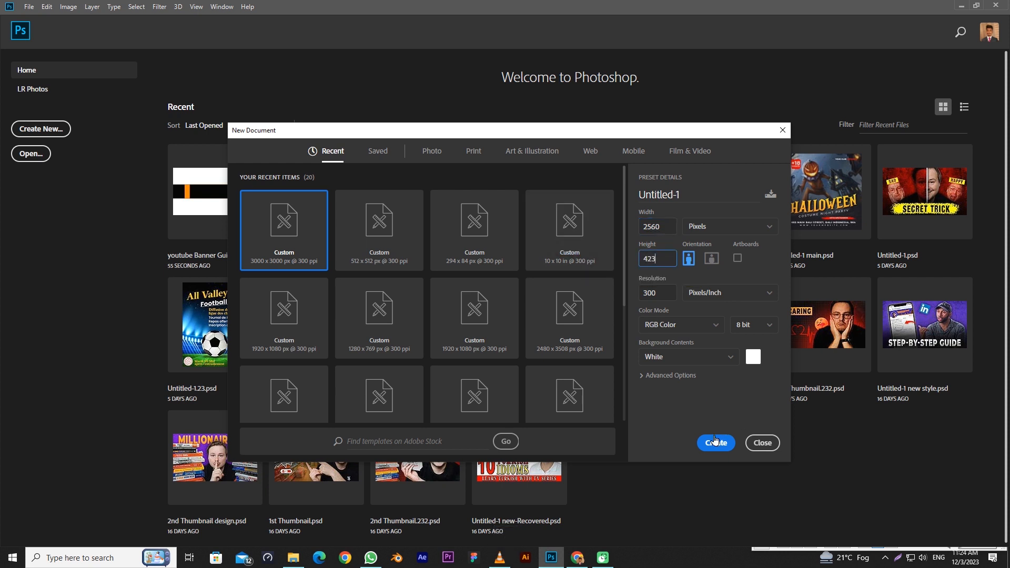
- Name the new 2560 × 423 pixel document YT Banner 1 and create it
{"action": "type", "text": "YT B"}
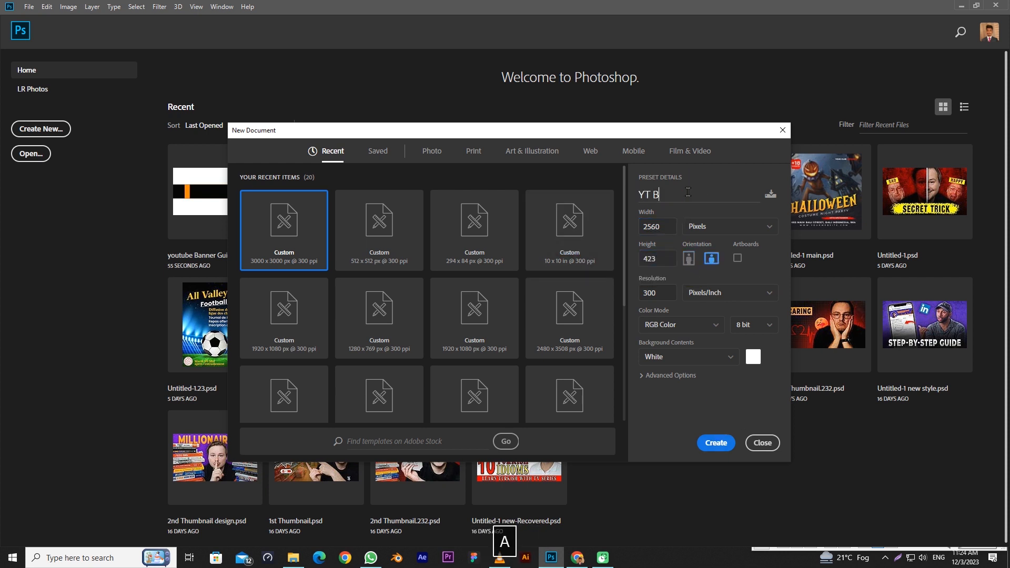
{"action": "type", "text": " 1"}
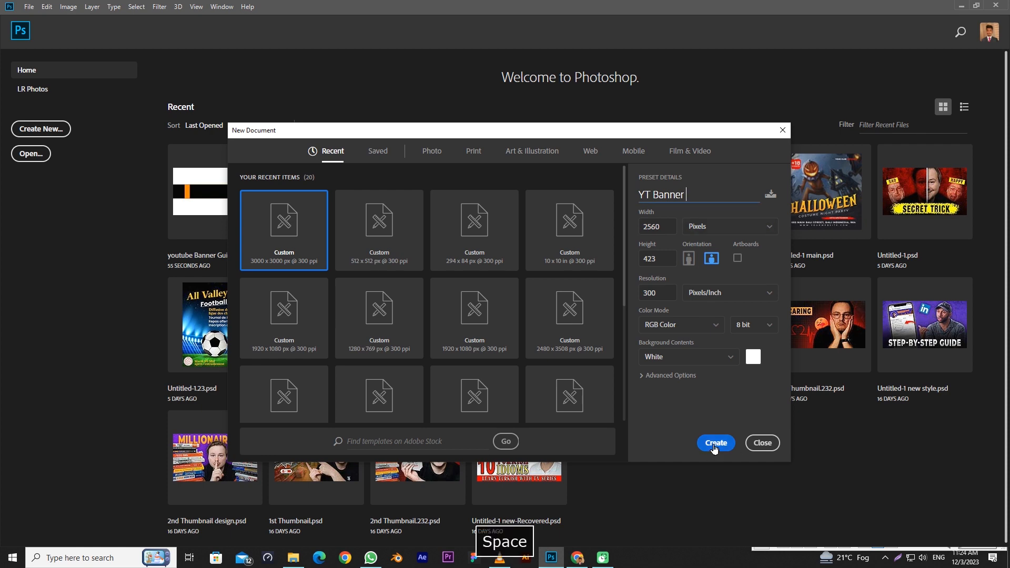
{"action": "key", "text": "Return"}
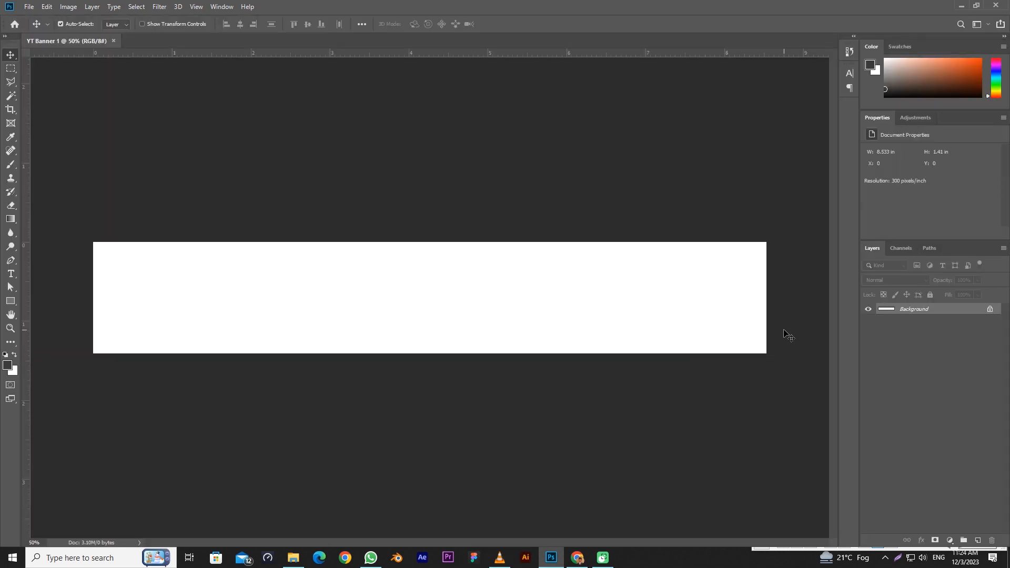
- Place the landmarks image pngwing.com (30) from the Downloads folder at the centre of the banner
{"action": "left_click", "coordinate": [961, 6]}
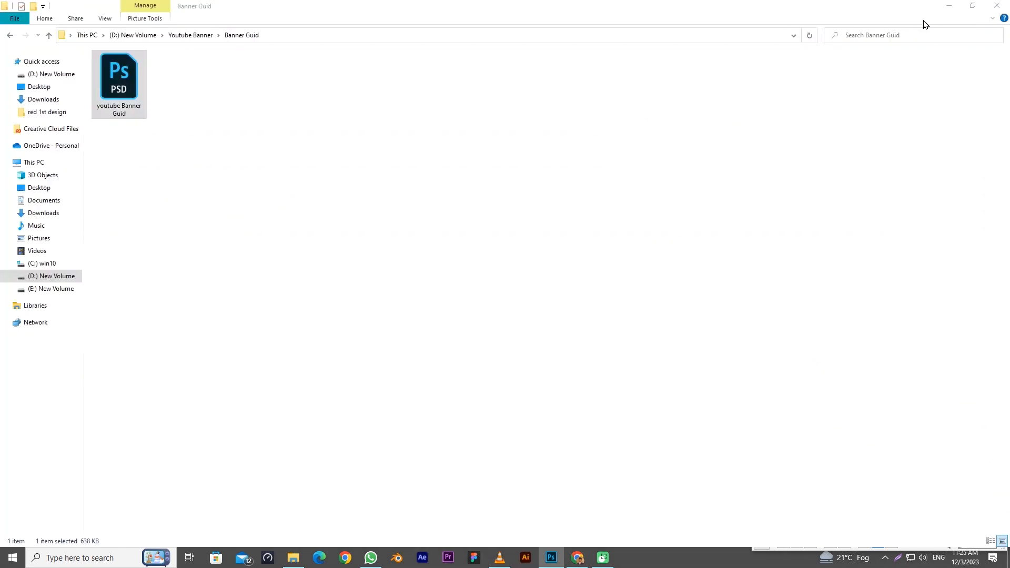
{"action": "left_click", "coordinate": [43, 100]}
{"action": "left_click", "coordinate": [119, 103]}
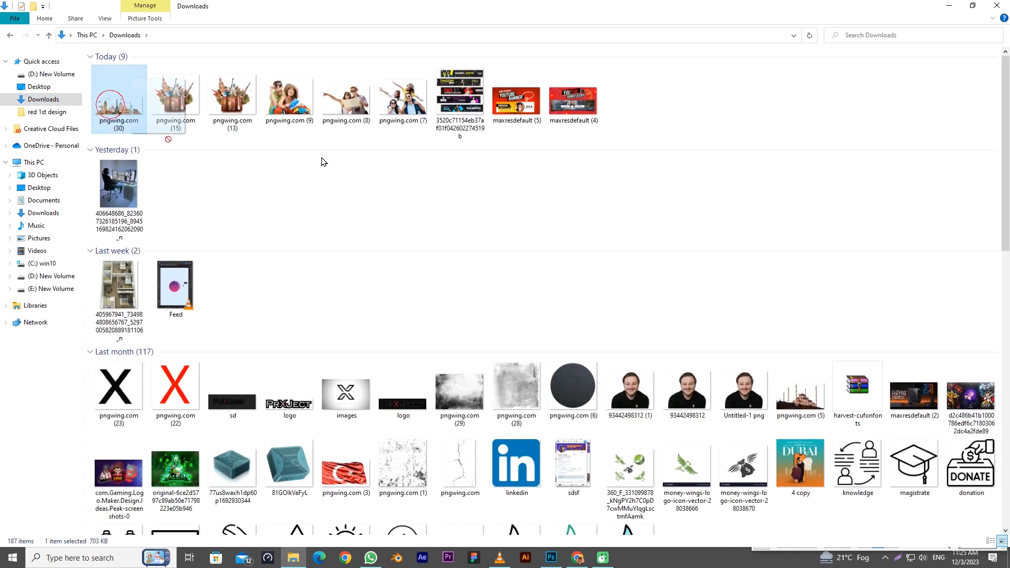
{"action": "left_click_drag", "start_coordinate": [551, 555], "coordinate": [478, 327]}
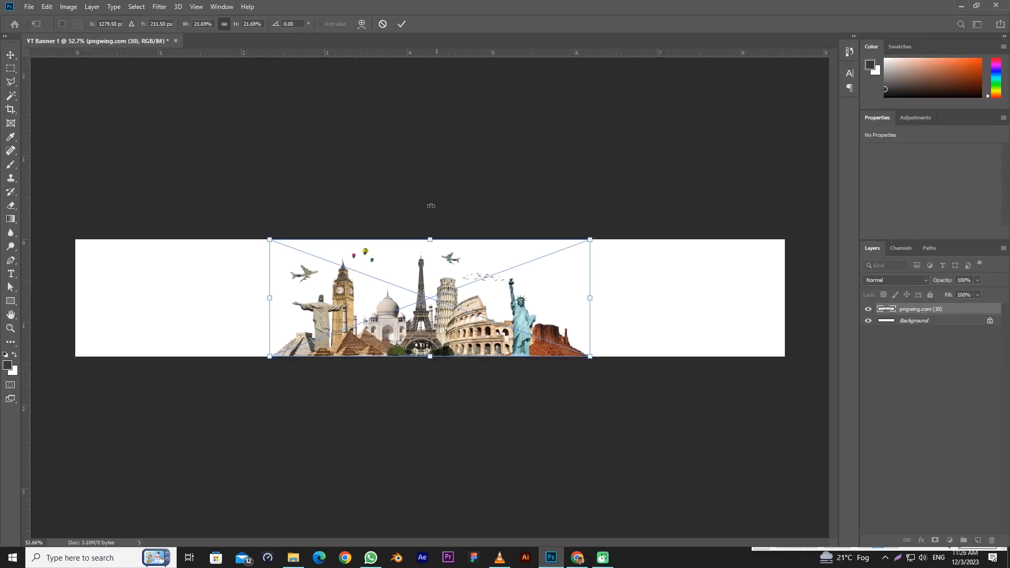
{"action": "left_click", "coordinate": [402, 26]}
- Add a bright yellow Solid Color fill layer directly above the Background layer
{"action": "left_click", "coordinate": [913, 321]}
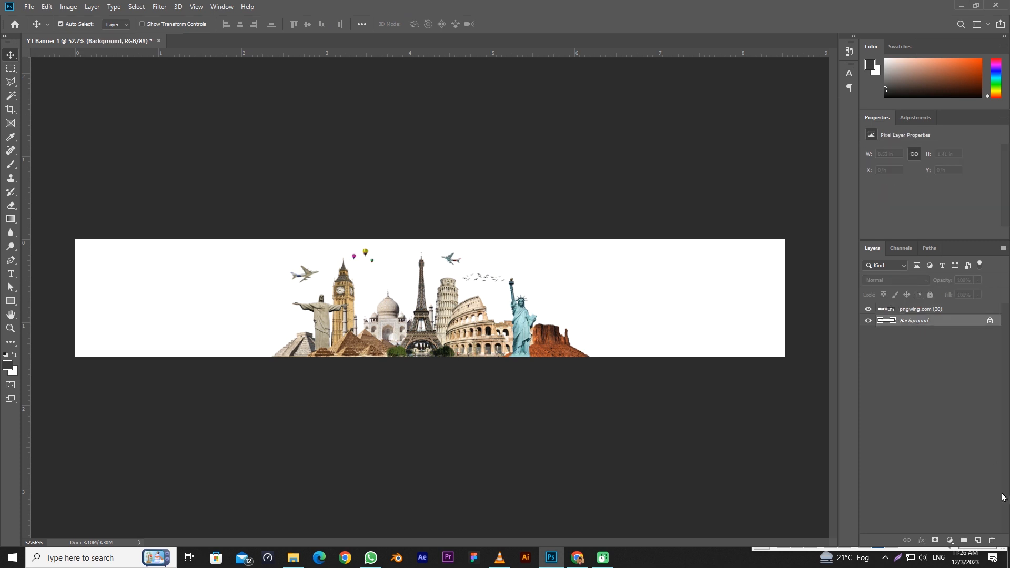
{"action": "left_click", "coordinate": [948, 541]}
{"action": "left_click", "coordinate": [948, 355]}
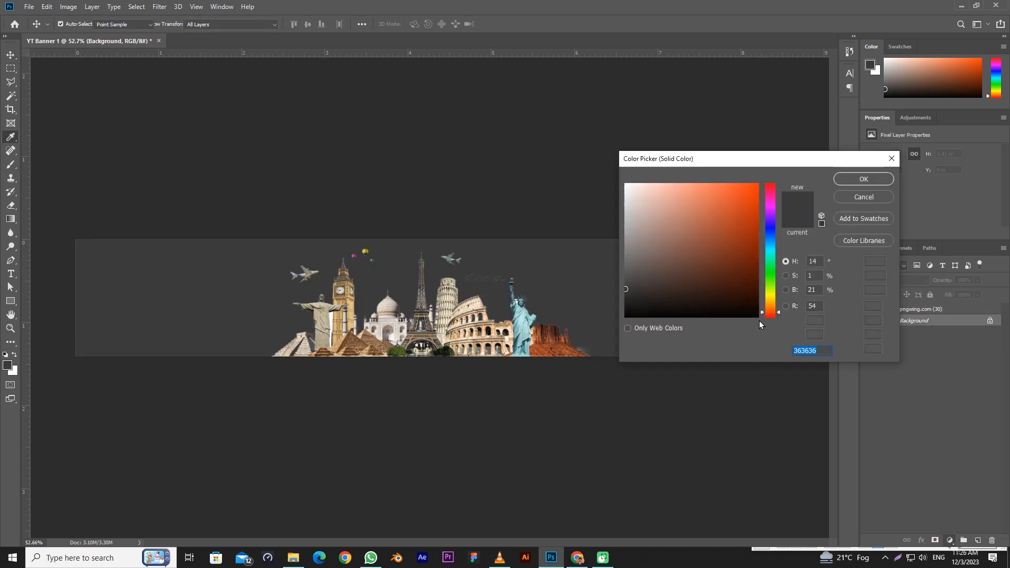
{"action": "type", "text": "e3552b"}
{"action": "left_click_drag", "start_coordinate": [760, 177], "coordinate": [772, 298]}
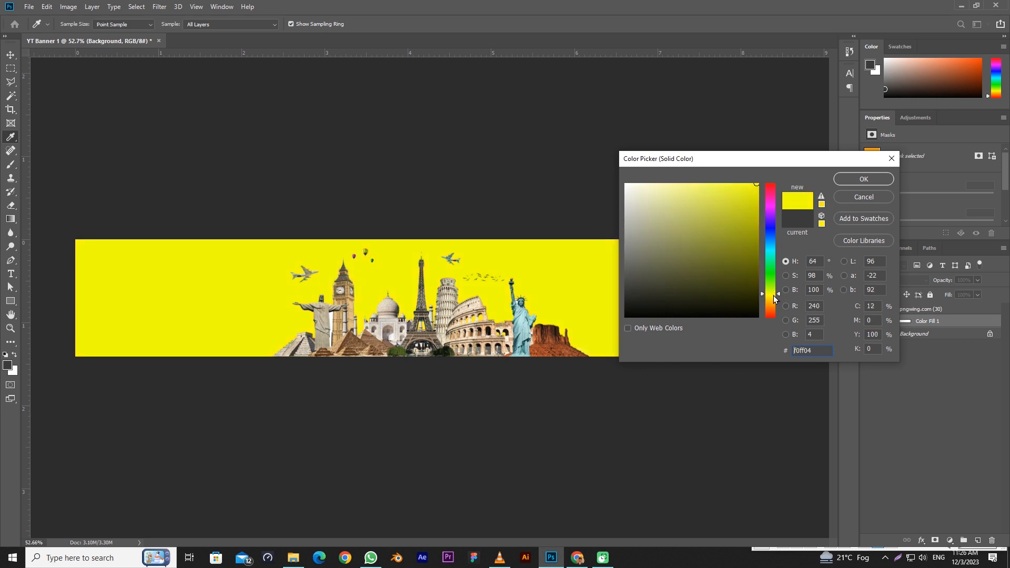
{"action": "left_click", "coordinate": [866, 180]}
- Nudge the landmarks image slightly along the banner's lower edge and show the vertical guides
{"action": "key", "text": "v"}
{"action": "left_click", "coordinate": [581, 408]}
{"action": "left_click", "coordinate": [494, 351]}
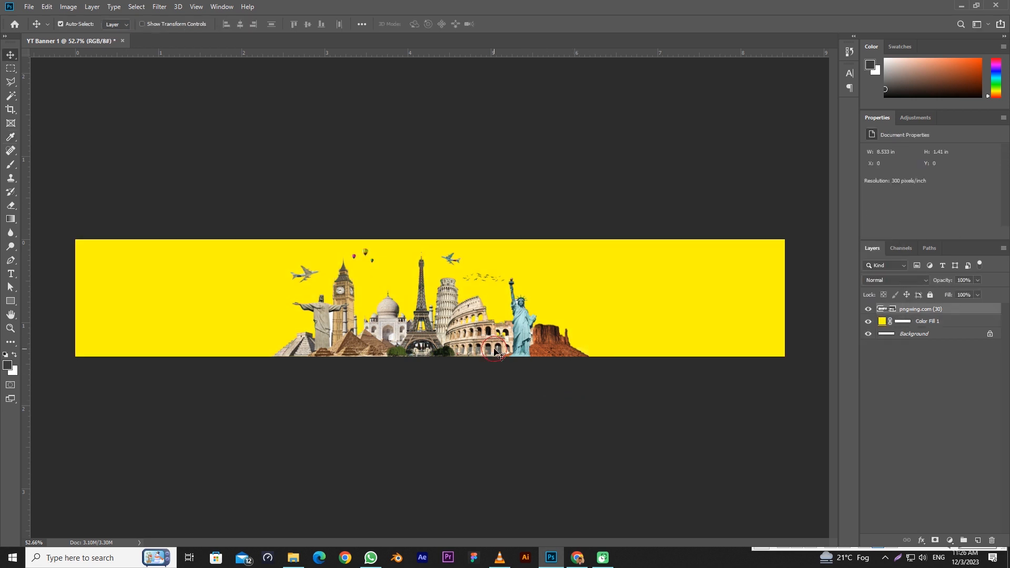
{"action": "left_click_drag", "start_coordinate": [506, 337], "coordinate": [511, 339]}
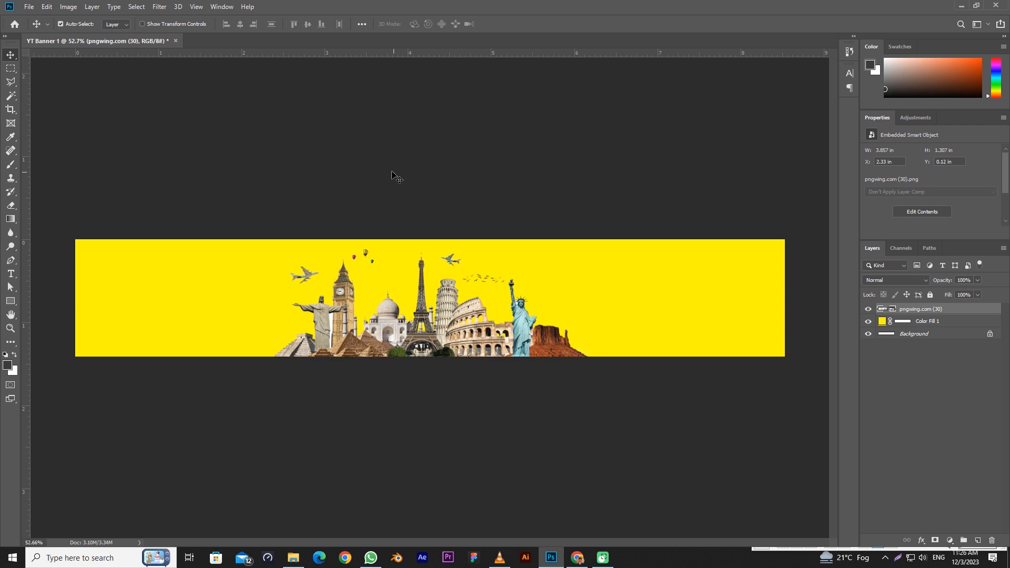
{"action": "key", "text": "ctrl+semicolon"}
{"action": "left_click", "coordinate": [410, 187], "text": "ctrl"}
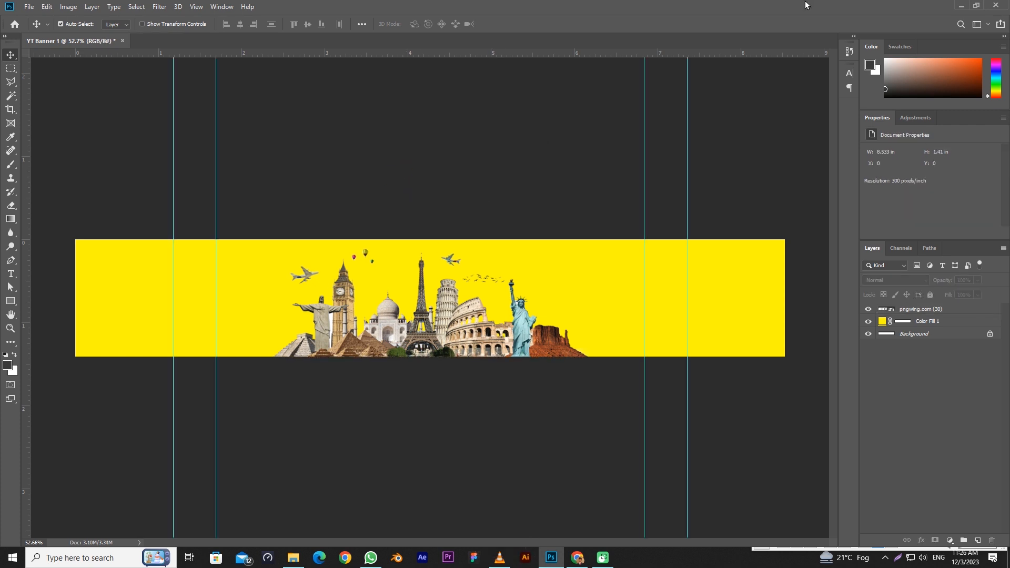
- Place the tourist couple image pngwing.com (9), enlarge it slightly and position it against the inner right guide
{"action": "left_click", "coordinate": [961, 5]}
{"action": "left_click_drag", "start_coordinate": [289, 97], "coordinate": [433, 323]}
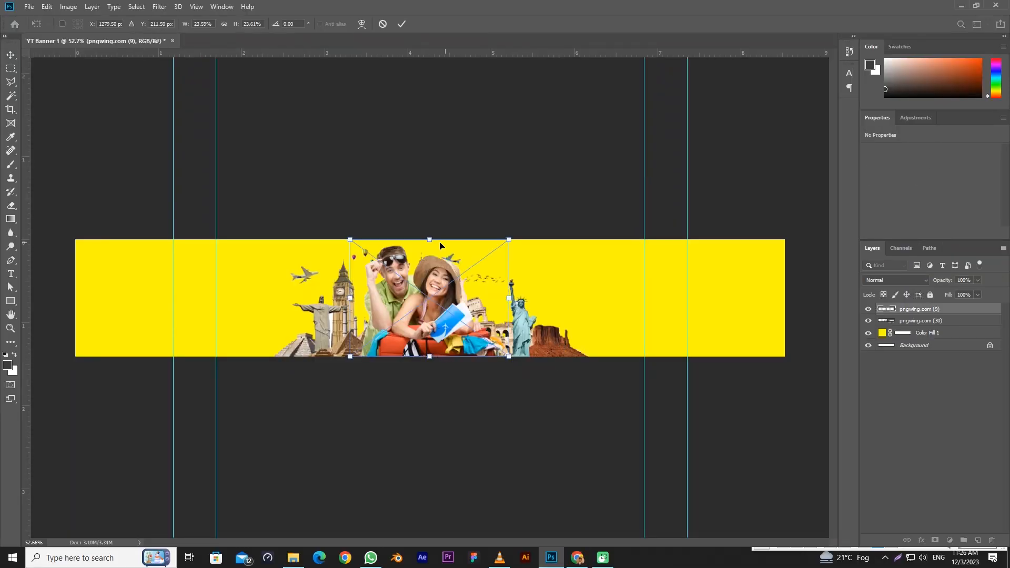
{"action": "left_click_drag", "start_coordinate": [430, 239], "coordinate": [429, 233]}
{"action": "left_click_drag", "start_coordinate": [424, 296], "coordinate": [556, 305]}
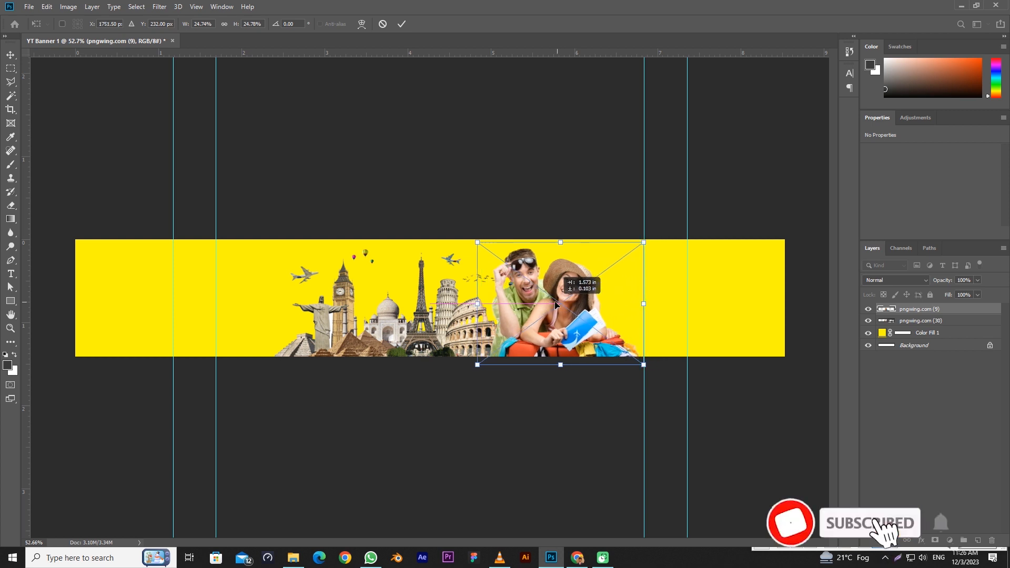
{"action": "key", "text": "Return"}
- Move the landmarks image left so that it starts near the inner left guide, clear of the couple
{"action": "left_click", "coordinate": [411, 337]}
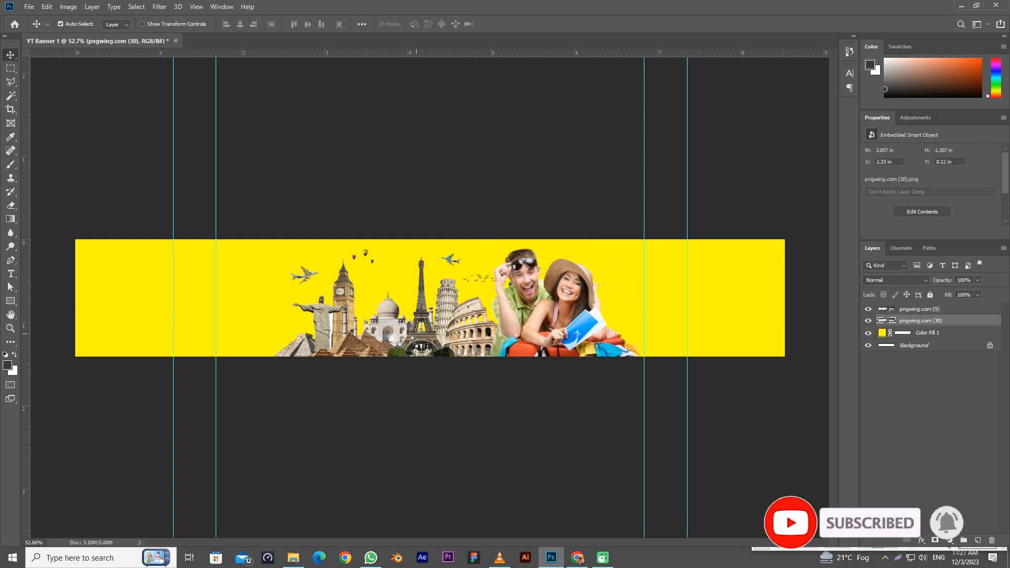
{"action": "left_click_drag", "start_coordinate": [411, 337], "coordinate": [351, 337]}
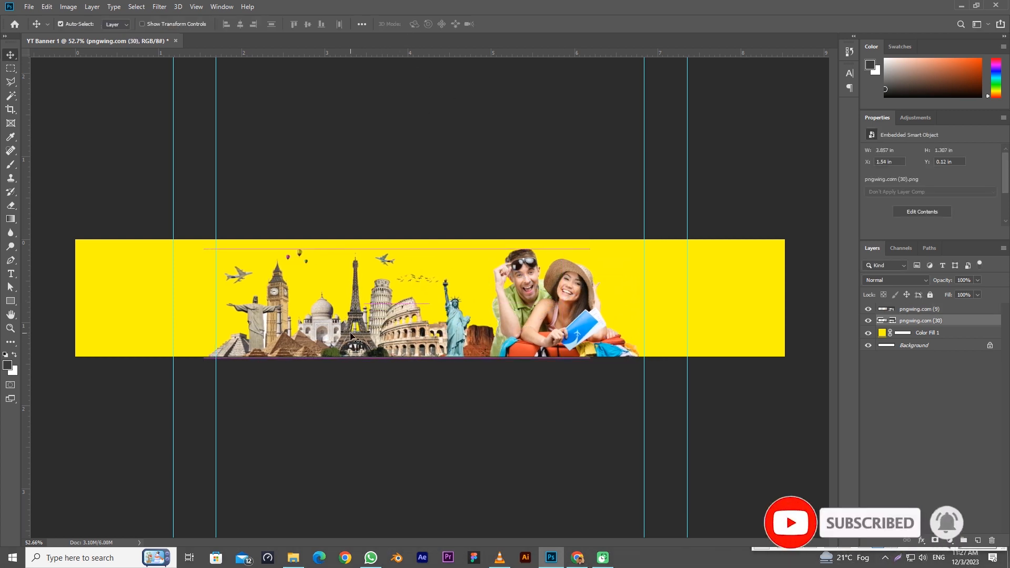
{"action": "scroll", "coordinate": [592, 301], "scroll_direction": "up", "scroll_amount": 2}
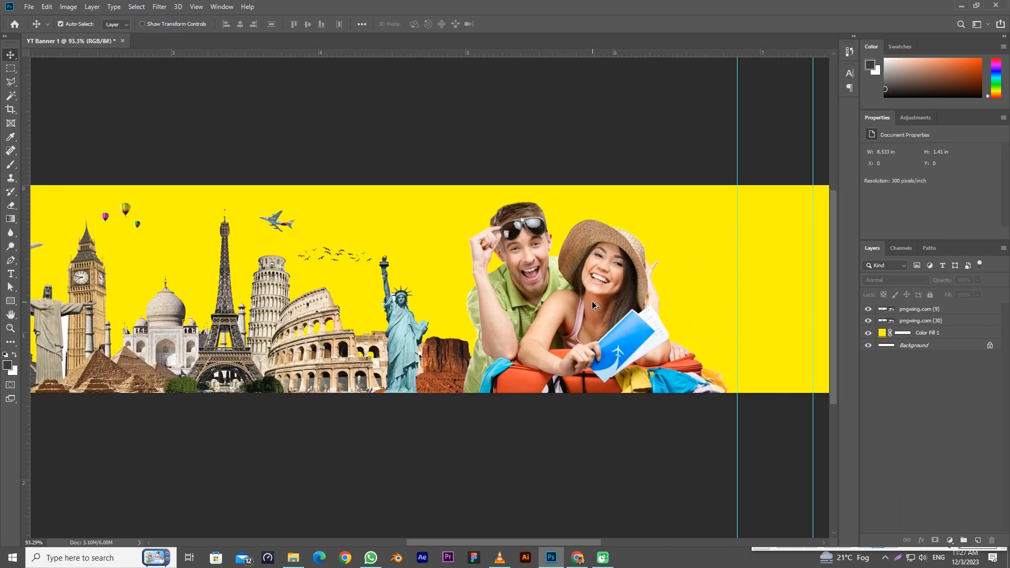
{"action": "scroll", "coordinate": [592, 301], "scroll_direction": "down", "scroll_amount": 2}
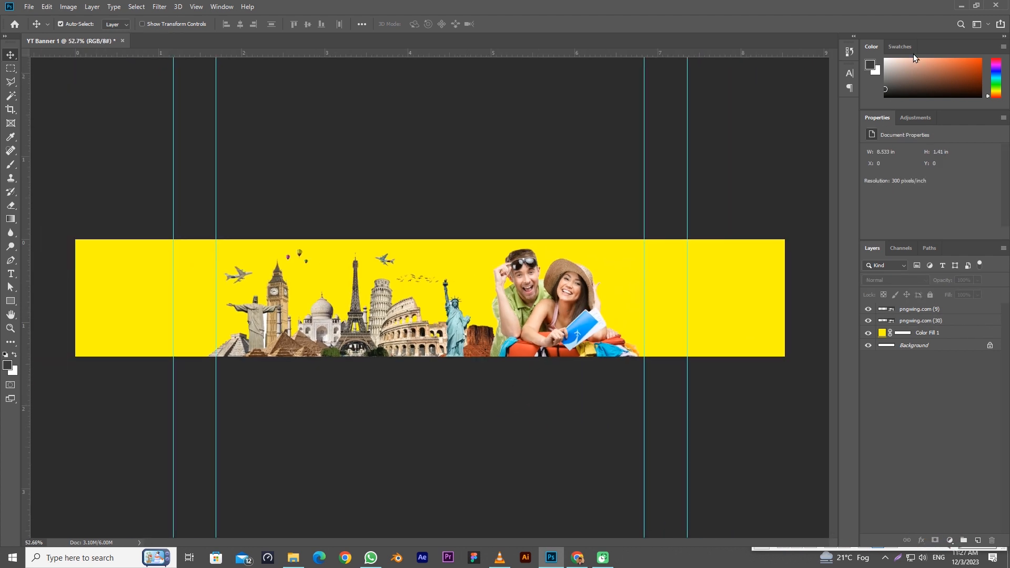
- Place the grunge texture pngwing.com (28) from the Downloads folder and stretch it across the whole banner
{"action": "left_click", "coordinate": [961, 6]}
{"action": "scroll", "coordinate": [529, 347], "scroll_direction": "down", "scroll_amount": 8}
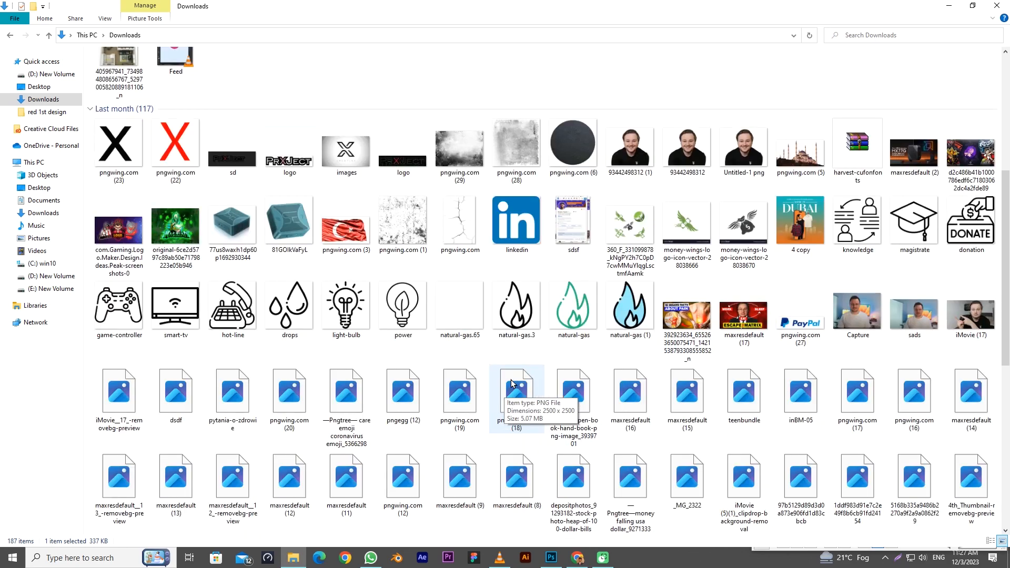
{"action": "scroll", "coordinate": [528, 347], "scroll_direction": "up", "scroll_amount": 3}
{"action": "left_click_drag", "start_coordinate": [521, 85], "coordinate": [800, 297]}
{"action": "key", "text": "space"}
{"action": "key", "text": "Return"}
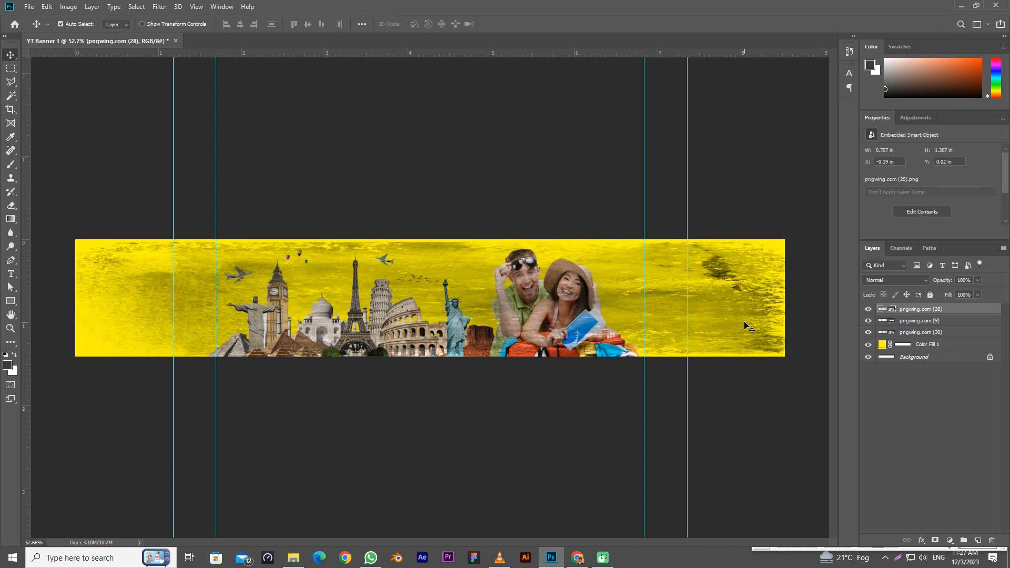
- Move the full-width grunge texture below the landmarks layer, set its blend mode to Multiply and lower its opacity
{"action": "key", "text": "ctrl+["}
{"action": "key", "text": "ctrl+["}
{"action": "left_click", "coordinate": [894, 280]}
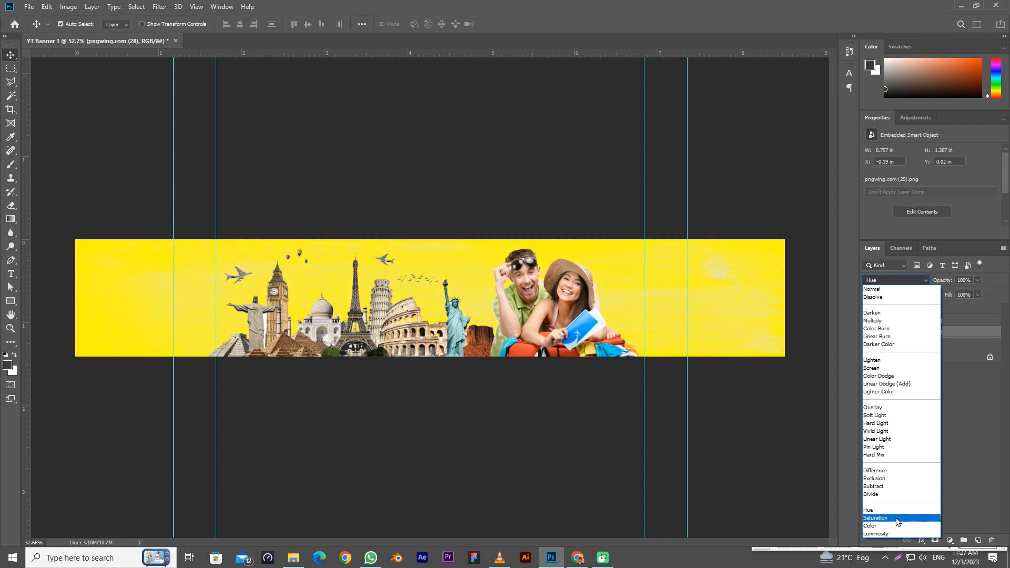
{"action": "left_click", "coordinate": [897, 321]}
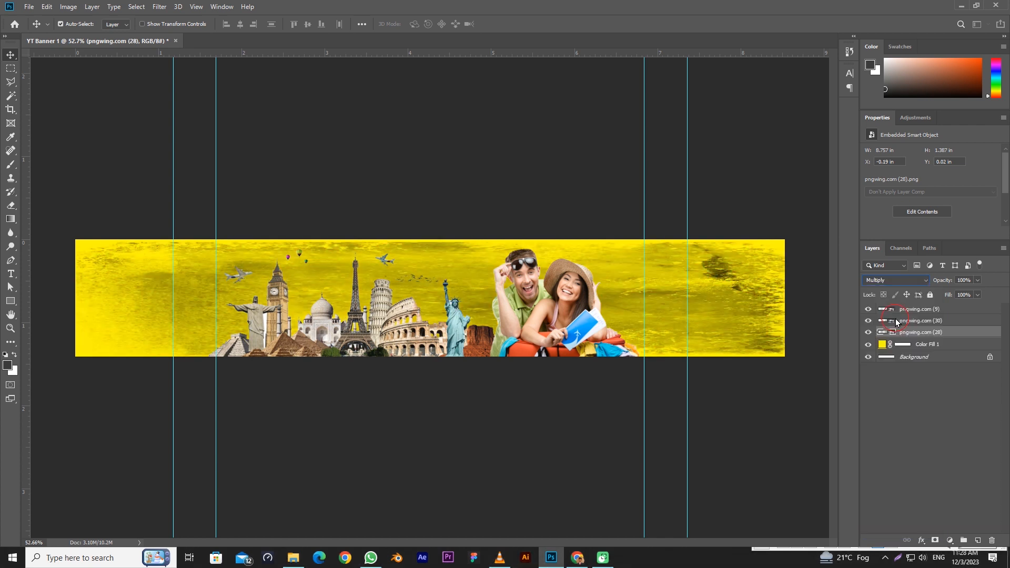
{"action": "left_click", "coordinate": [789, 397]}
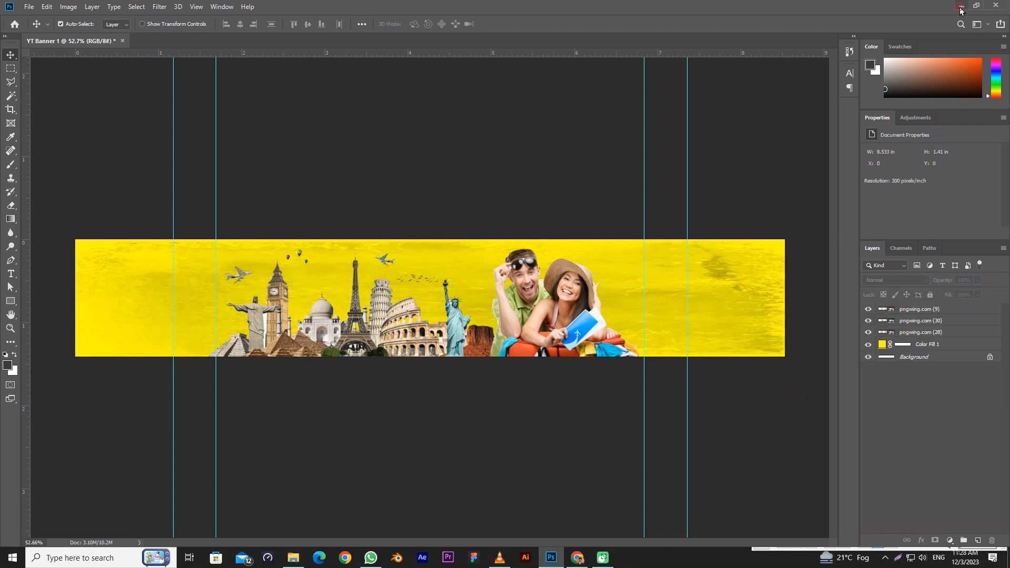
- Place the speckled texture pngwing.com (1), widen it to about 3.21 in and position it over the banner's left end
{"action": "left_click", "coordinate": [293, 557]}
{"action": "left_click_drag", "start_coordinate": [517, 82], "coordinate": [465, 340]}
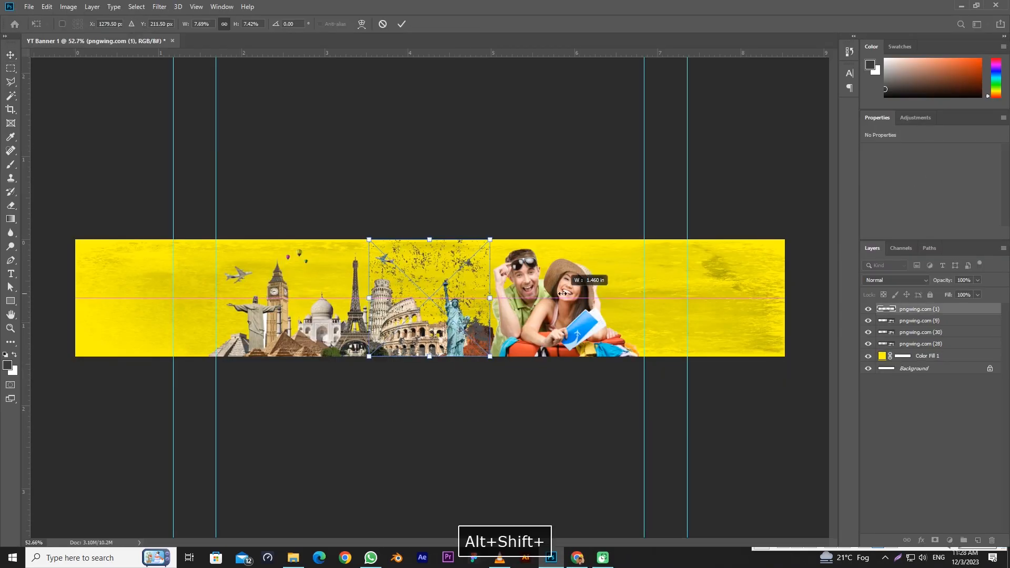
{"action": "left_click_drag", "start_coordinate": [558, 295], "coordinate": [292, 294]}
{"action": "left_click", "coordinate": [402, 23]}
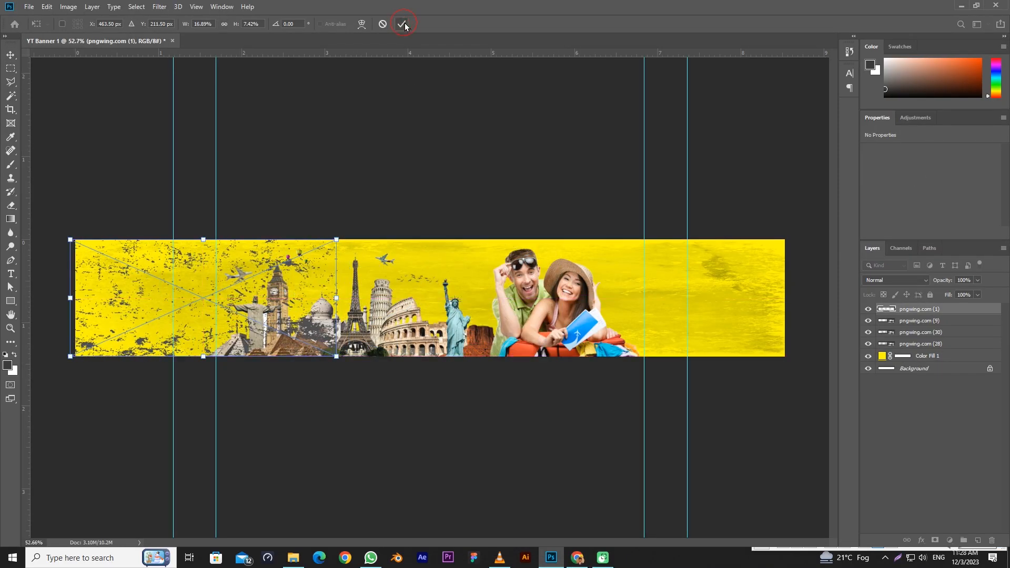
- Move the speckled texture below the landmarks layer, set its blend mode to Multiply and reduce its opacity
{"action": "key", "text": "ctrl+bracketleft"}
{"action": "key", "text": "ctrl+bracketleft"}
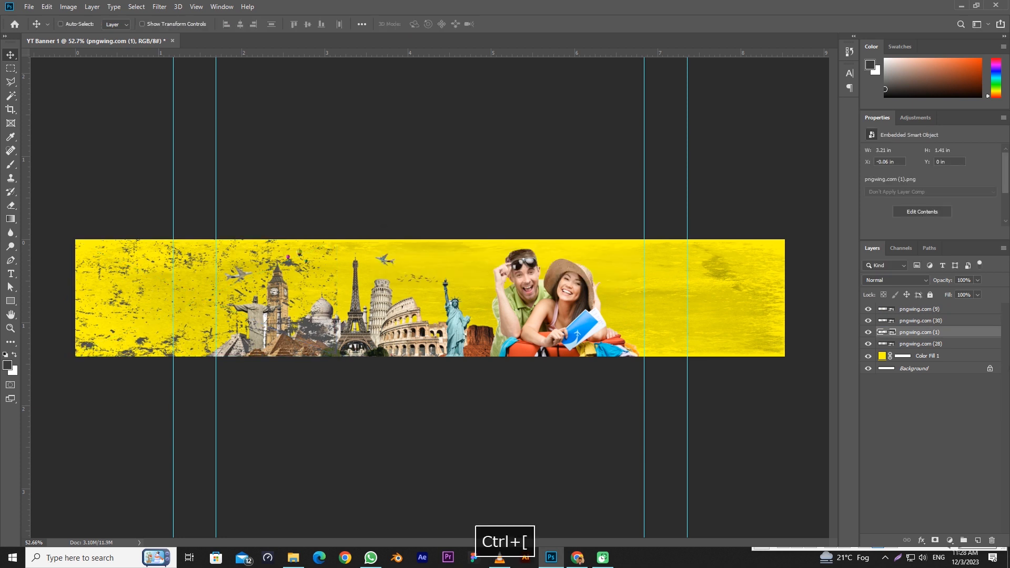
{"action": "left_click", "coordinate": [894, 280]}
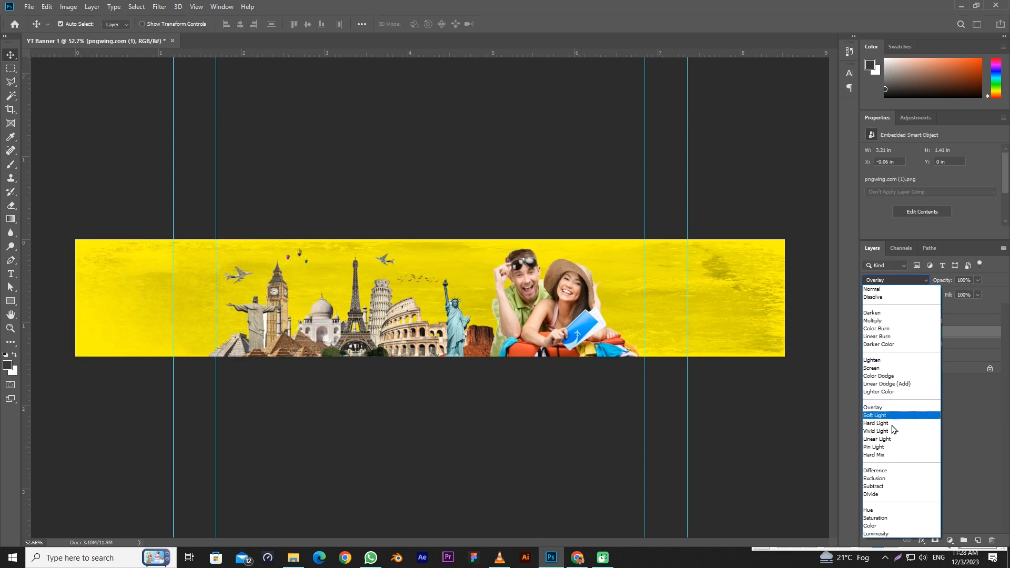
{"action": "left_click", "coordinate": [887, 320]}
{"action": "left_click", "coordinate": [969, 280]}
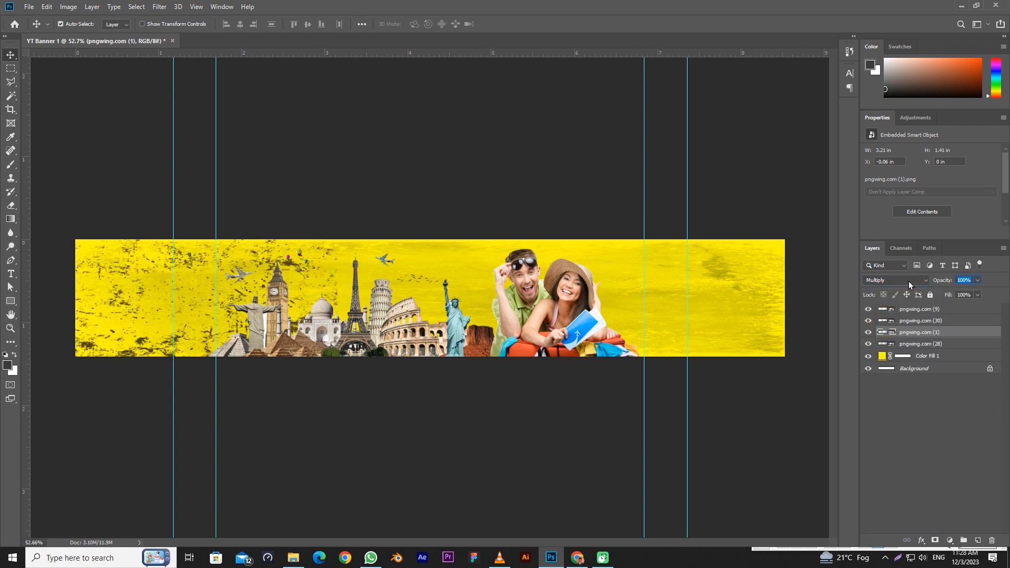
{"action": "type", "text": "5"}
{"action": "key", "text": "Return"}
{"action": "left_click", "coordinate": [760, 395]}
- Place the wrinkled texture pngwing.com (12) from the Downloads folder and stretch it beyond all the banner's edges
{"action": "left_click", "coordinate": [959, 6]}
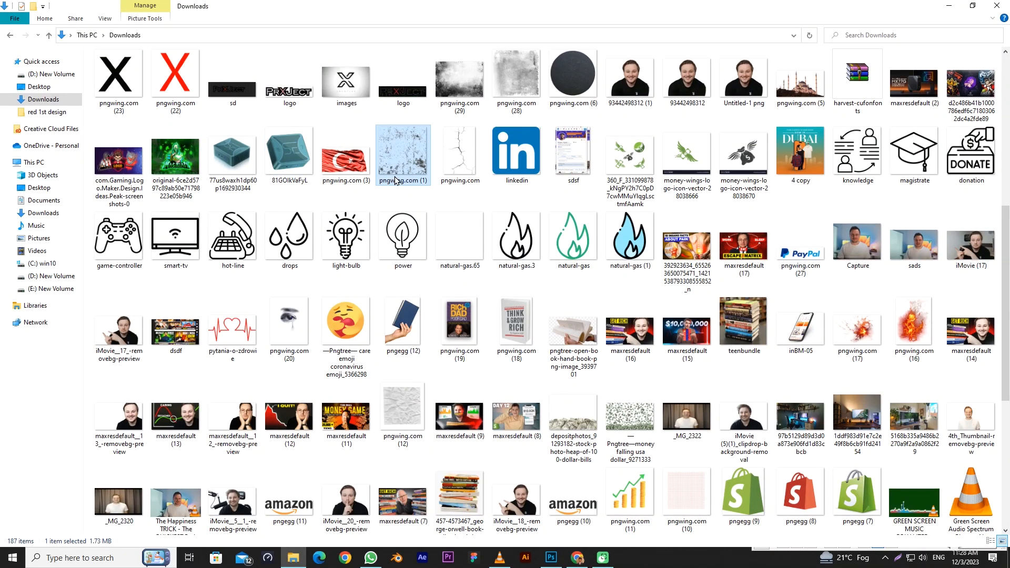
{"action": "left_click", "coordinate": [553, 559]}
{"action": "key", "text": "space"}
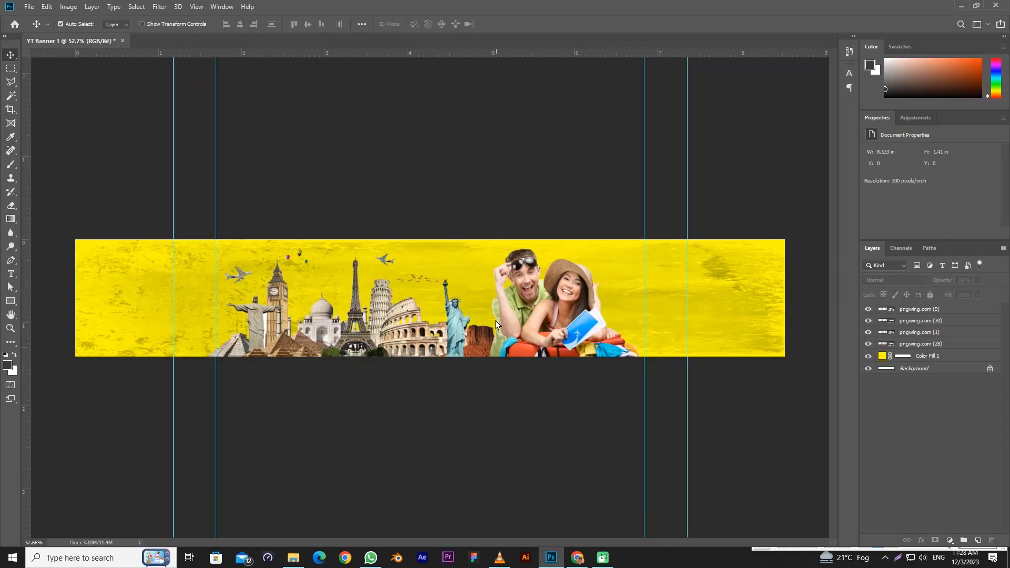
{"action": "key", "text": "ctrl+v"}
{"action": "left_click_drag", "start_coordinate": [484, 297], "coordinate": [841, 299]}
{"action": "left_click_drag", "start_coordinate": [431, 358], "coordinate": [439, 411]}
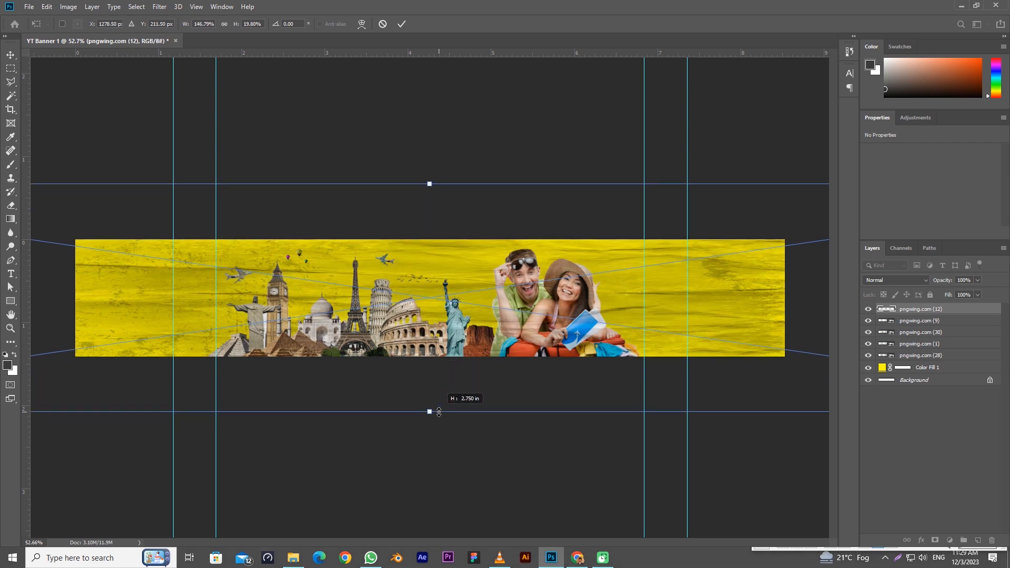
{"action": "left_click", "coordinate": [402, 24]}
- Move the pngwing.com (12) layer directly above Color Fill 1, keep its blend mode Normal and lower its opacity
{"action": "left_click_drag", "start_coordinate": [950, 313], "coordinate": [927, 363]}
{"action": "left_click", "coordinate": [901, 280]}
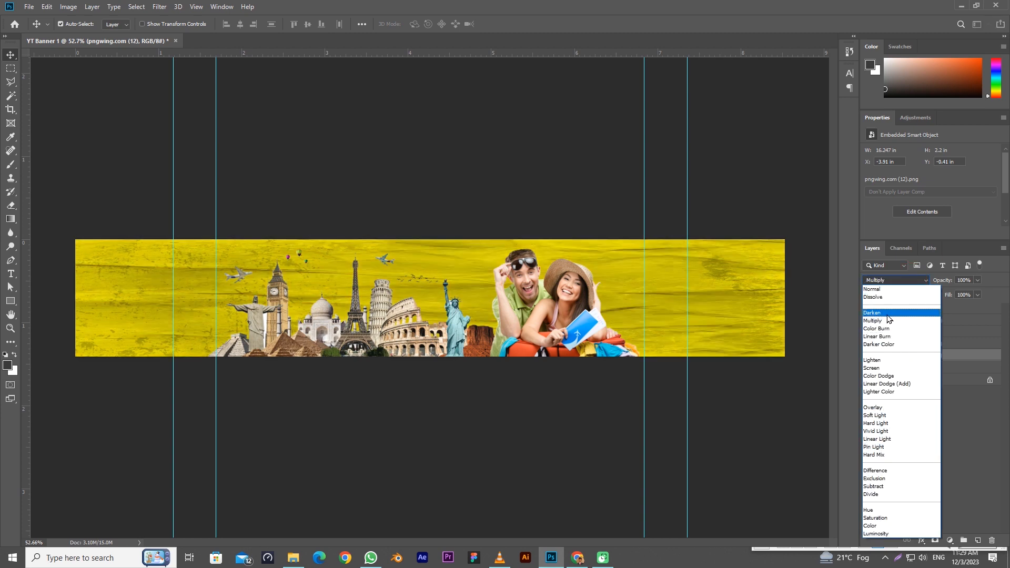
{"action": "left_click", "coordinate": [872, 289]}
{"action": "key", "text": "Return"}
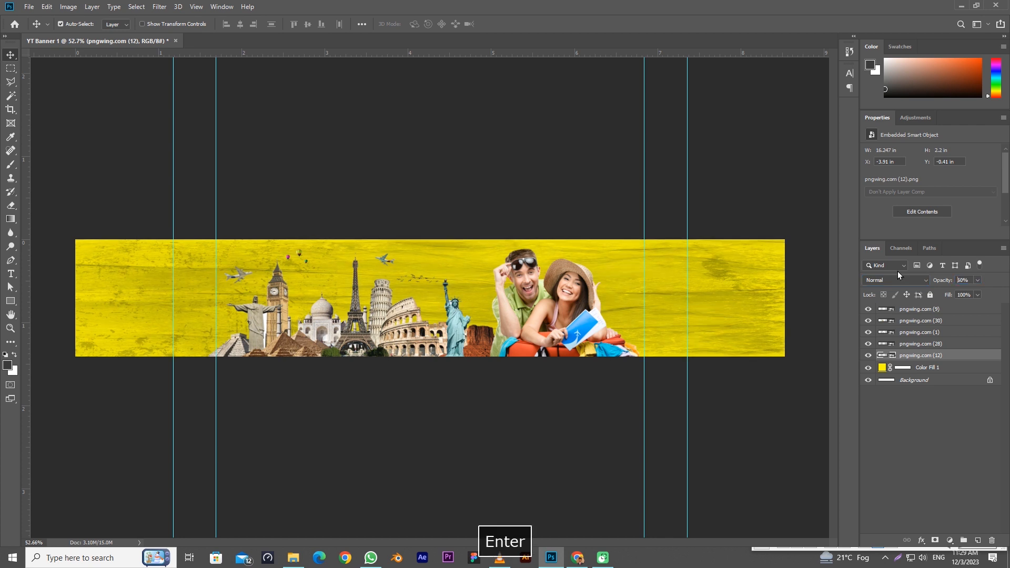
{"action": "left_click", "coordinate": [492, 169]}
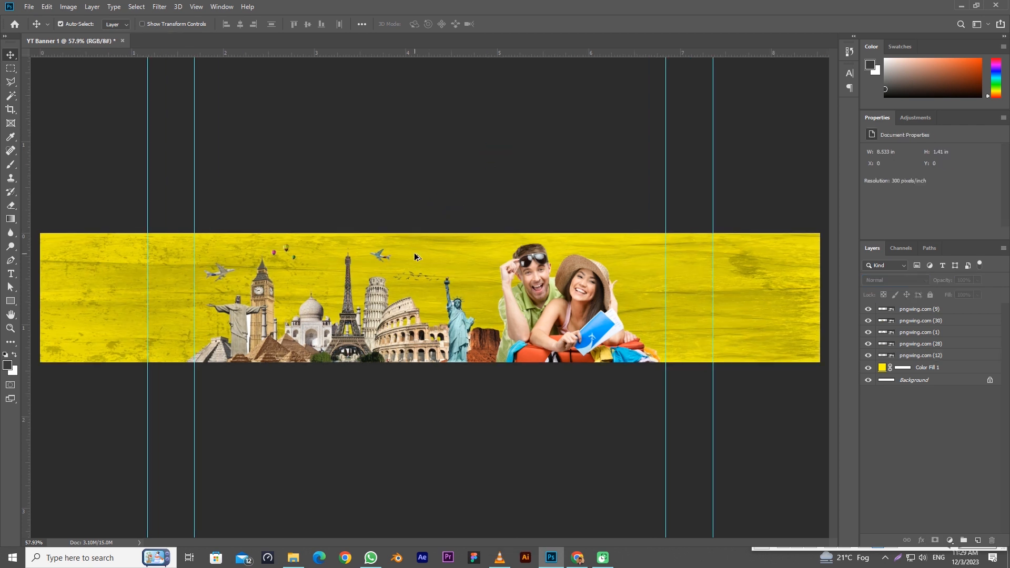
- Activate the Brush tool, collapse the open brush groups and load the Torn Paper Brushes set
{"action": "left_click", "coordinate": [11, 164]}
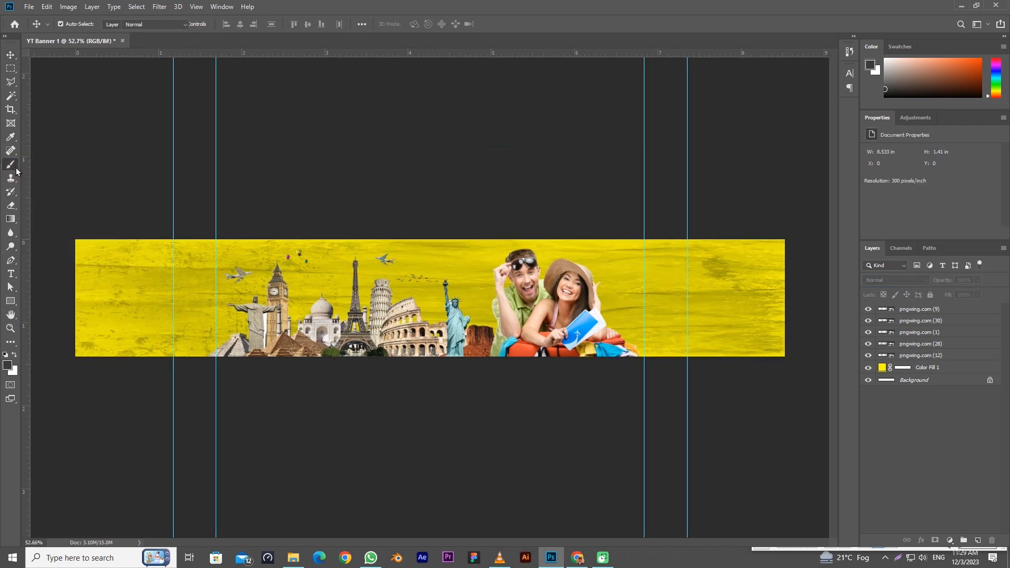
{"action": "left_click", "coordinate": [71, 23]}
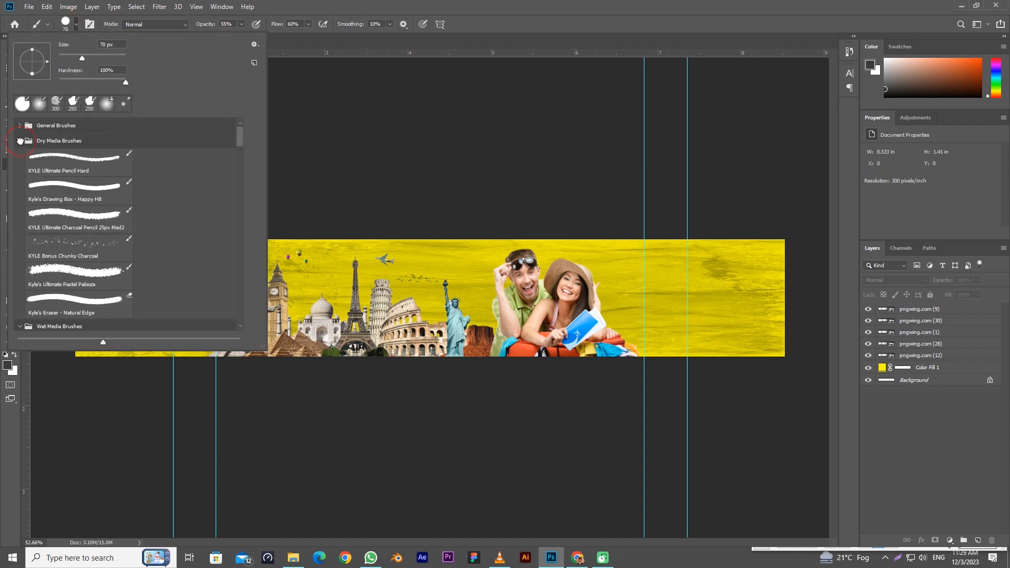
{"action": "left_click", "coordinate": [20, 141]}
{"action": "left_click", "coordinate": [20, 156]}
{"action": "left_click", "coordinate": [20, 171]}
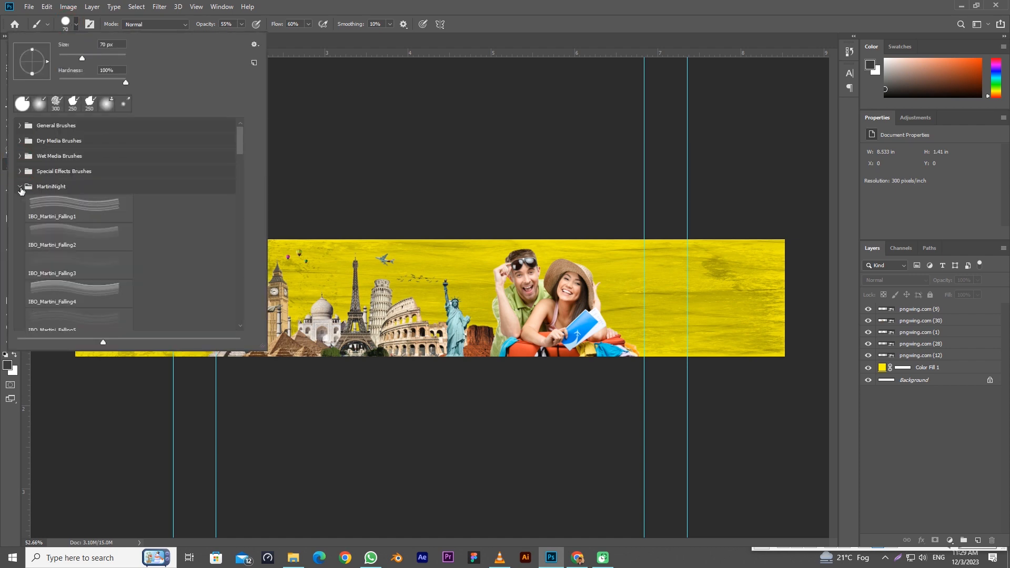
{"action": "left_click", "coordinate": [20, 187]}
{"action": "left_click", "coordinate": [255, 44]}
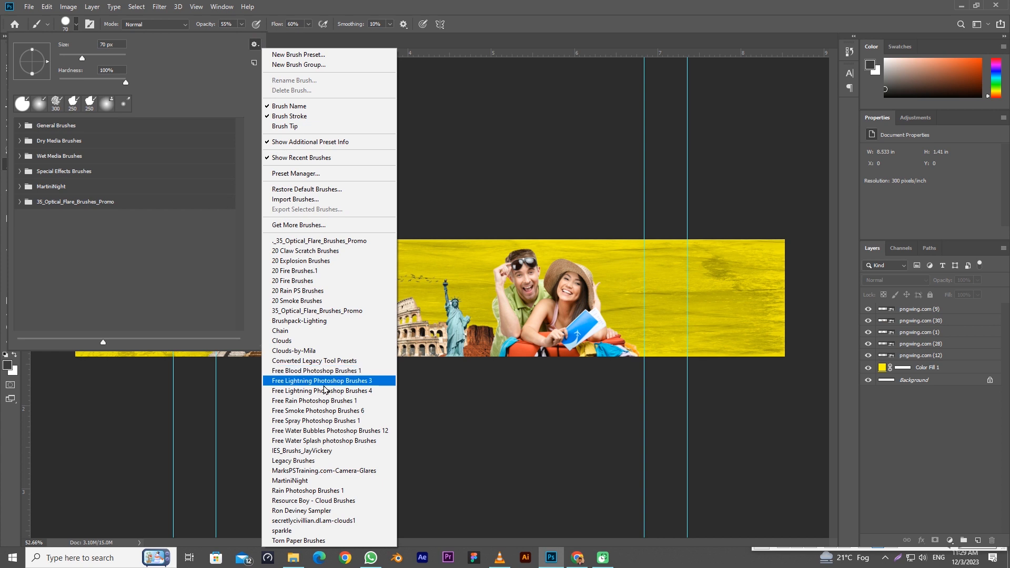
{"action": "left_click", "coordinate": [319, 540]}
{"action": "left_click", "coordinate": [474, 208]}
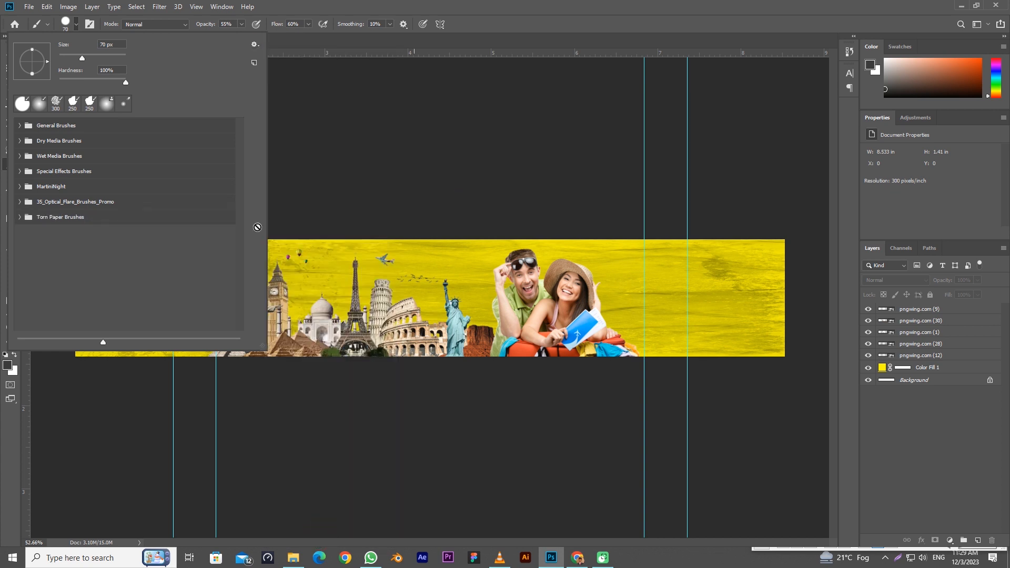
- Choose the 01.psd brush from Torn Paper Brushes and rotate its tip so the tear runs upright
{"action": "left_click", "coordinate": [20, 217]}
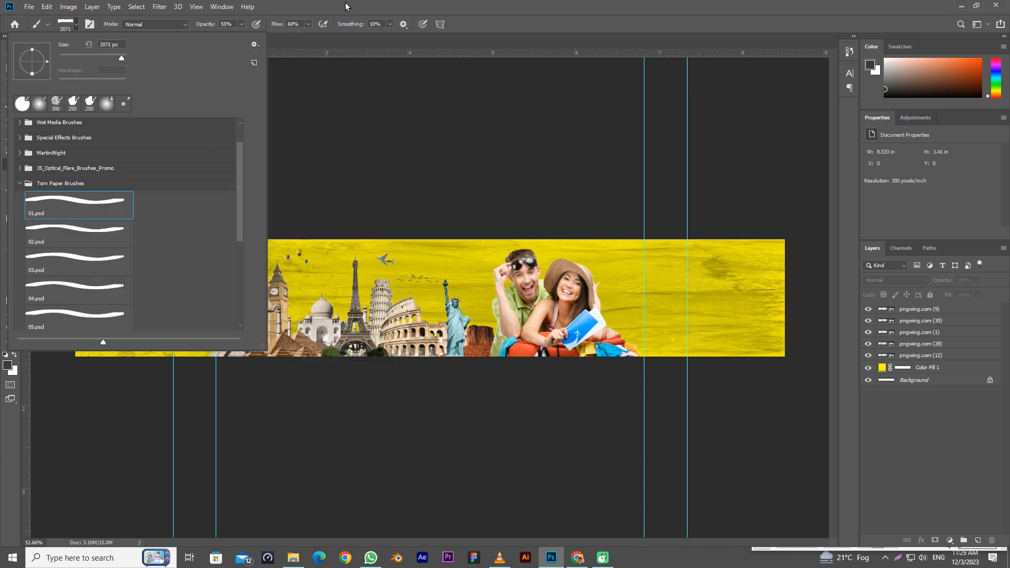
{"action": "left_click_drag", "start_coordinate": [47, 65], "coordinate": [37, 40]}
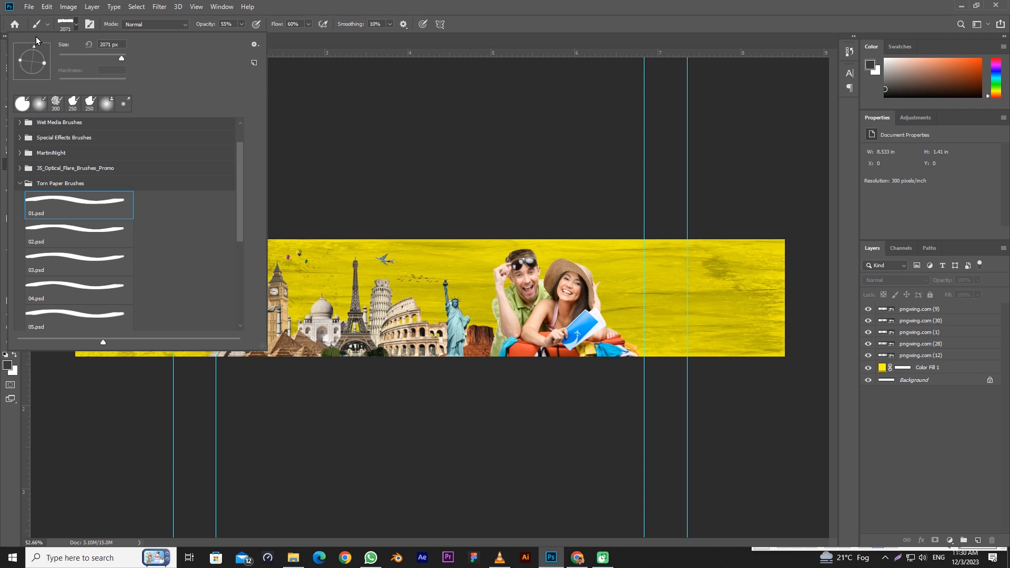
{"action": "left_click", "coordinate": [405, 298]}
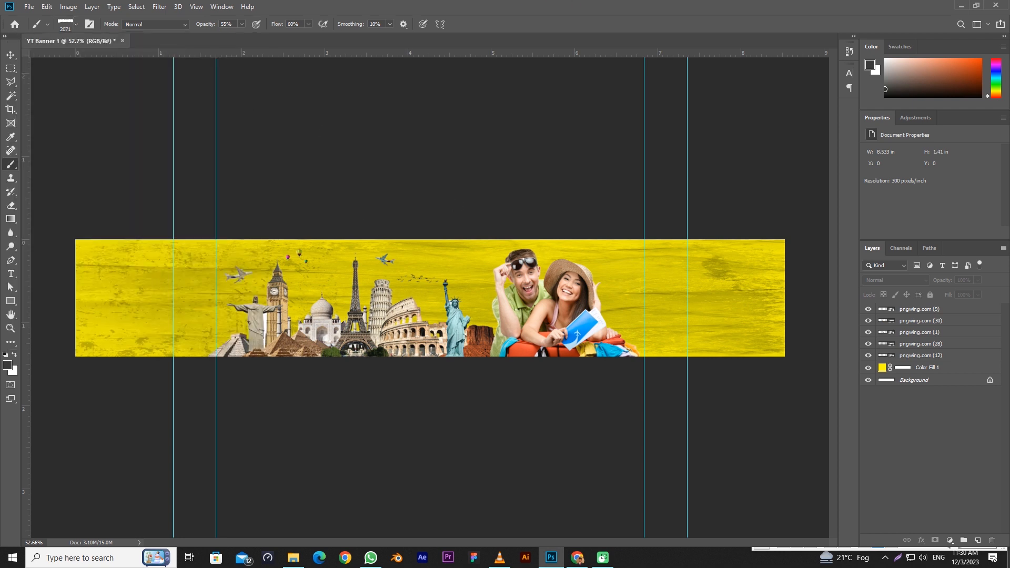
- Add a new empty layer directly above pngwing.com (1), beneath the landmarks and couple layers
{"action": "left_click", "coordinate": [868, 322]}
{"action": "left_click", "coordinate": [868, 322]}
{"action": "left_click", "coordinate": [868, 310]}
{"action": "left_click", "coordinate": [925, 334]}
{"action": "left_click", "coordinate": [975, 540]}
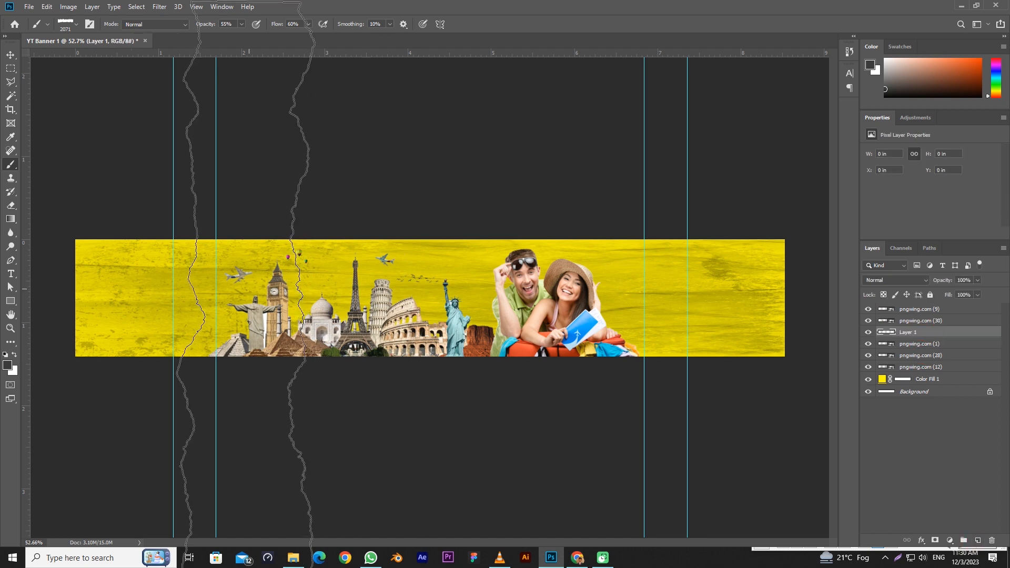
- Tilt the torn-paper brush tip diagonally, stamp a trial tear on the banner's left end and undo that stamp
{"action": "left_click", "coordinate": [48, 26]}
{"action": "left_click", "coordinate": [76, 24]}
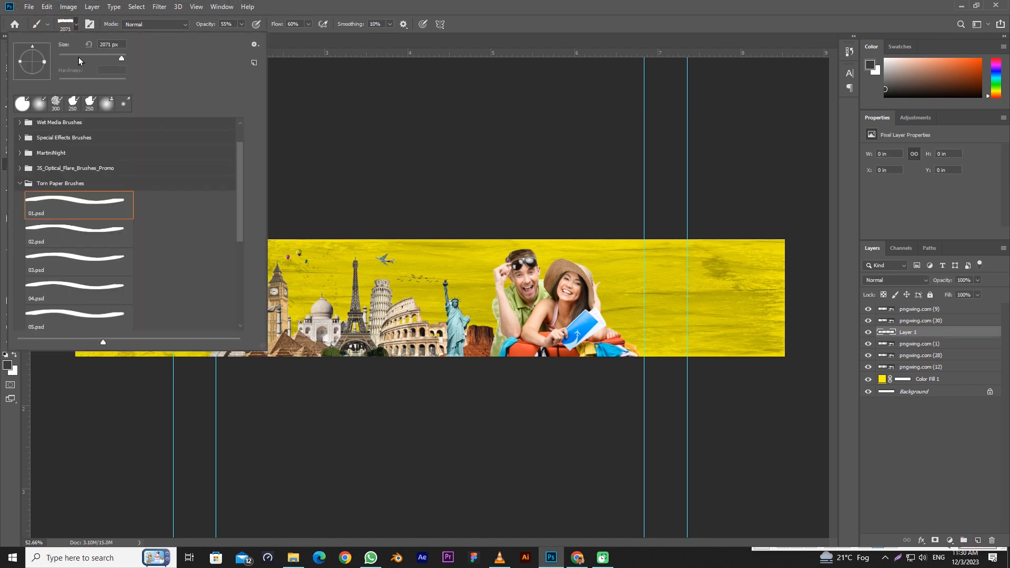
{"action": "left_click", "coordinate": [294, 252]}
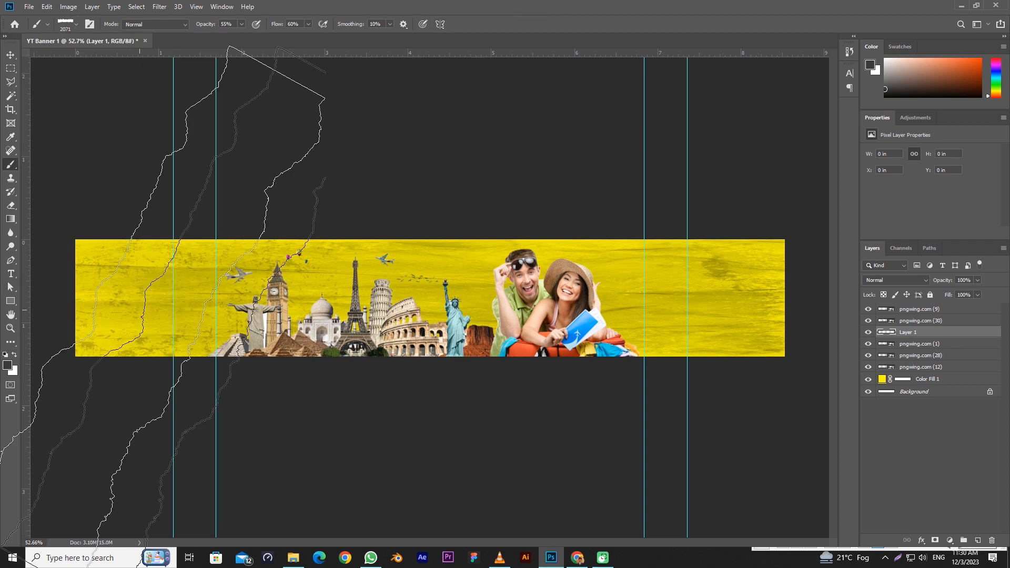
{"action": "left_click", "coordinate": [158, 295]}
{"action": "key", "text": "ctrl+z"}
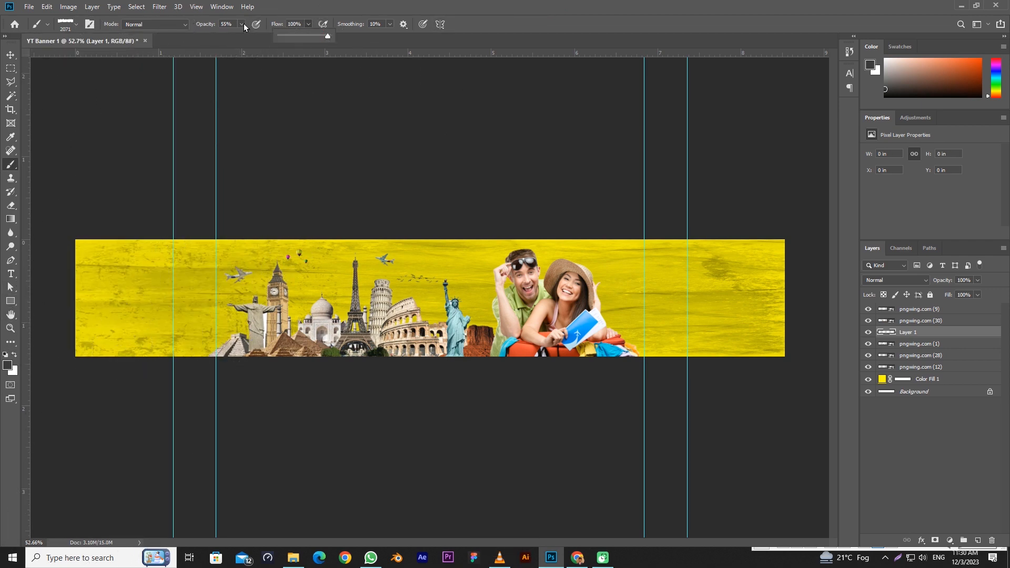
- With brush opacity and flow at 100% and a white foreground, stamp torn-paper areas over both ends of the banner on Layer 1
{"action": "left_click", "coordinate": [14, 355]}
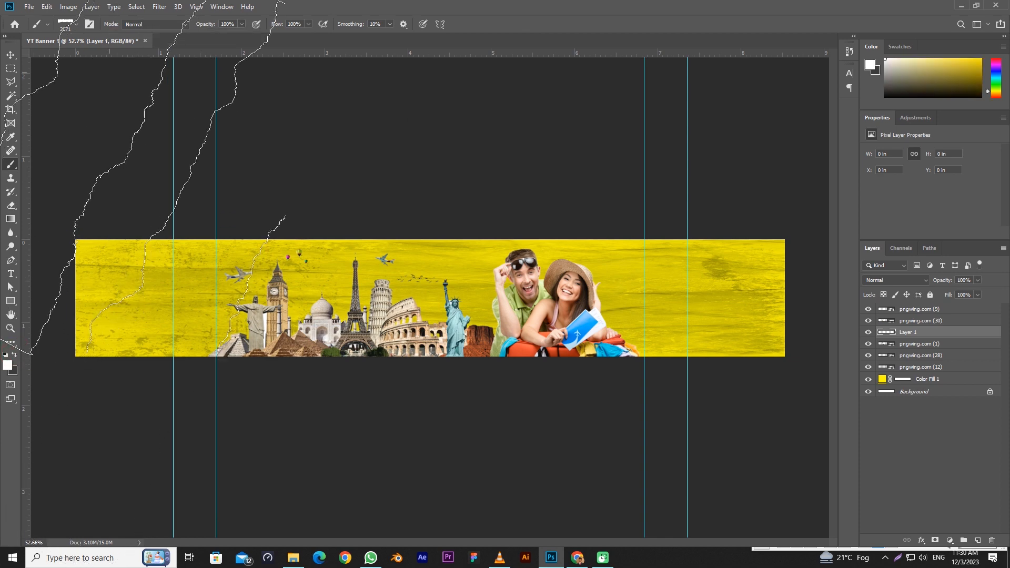
{"action": "left_click", "coordinate": [62, 28]}
{"action": "left_click", "coordinate": [216, 30]}
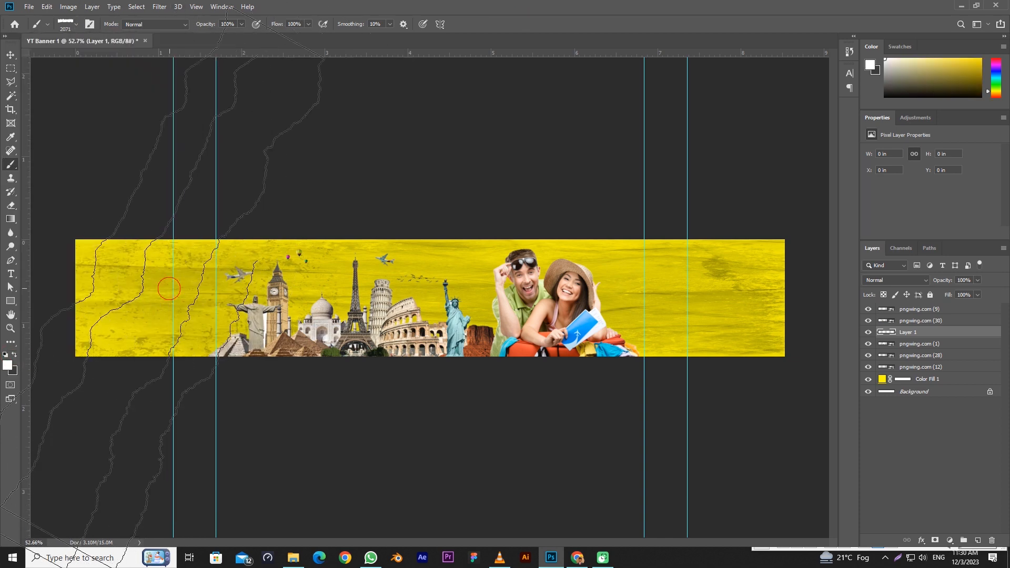
{"action": "left_click", "coordinate": [158, 295]}
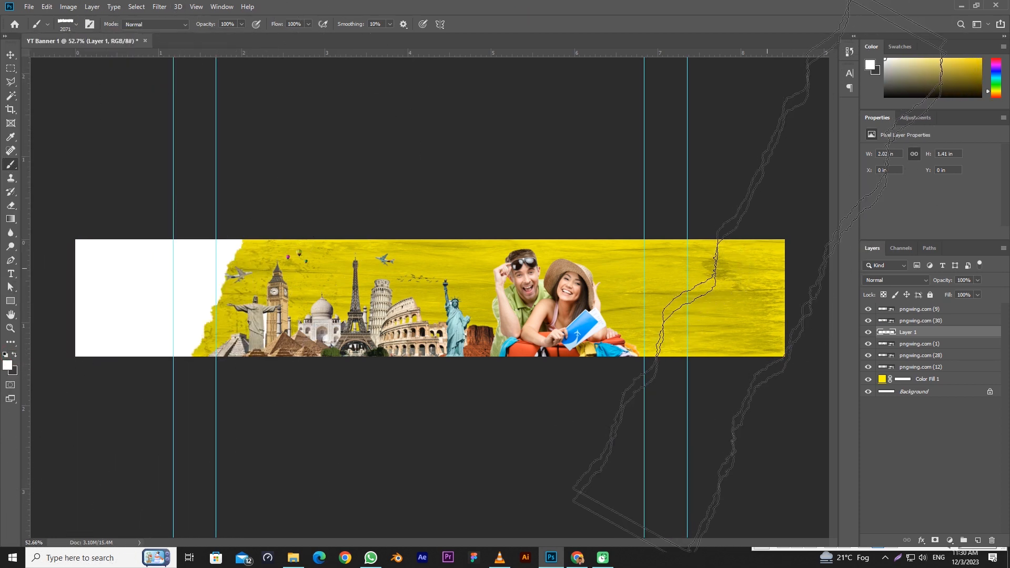
{"action": "left_click", "coordinate": [770, 265]}
{"action": "key", "text": "v"}
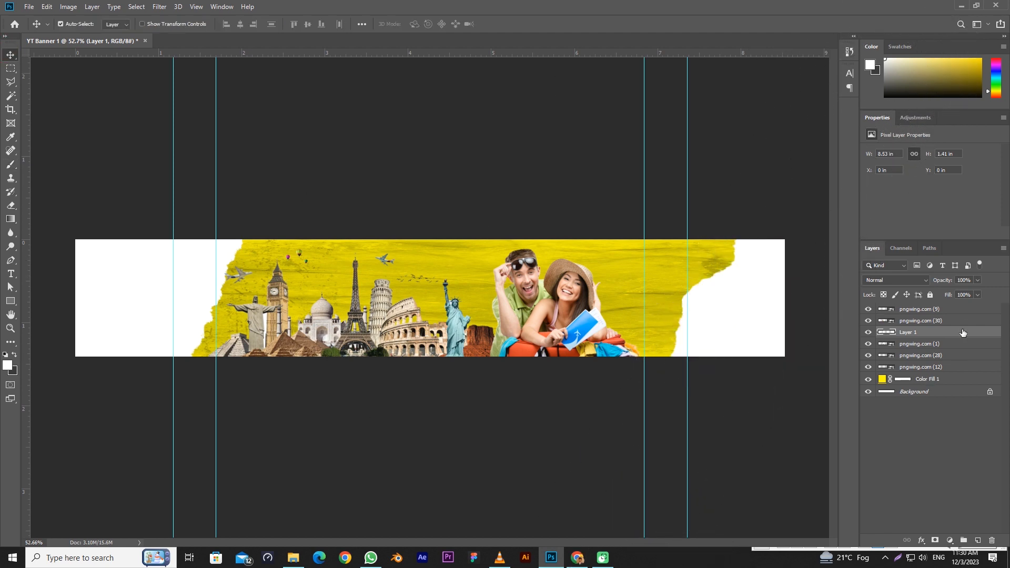
- Nudge the white torn-paper layer to the left until its X position is about -0.13 in
{"action": "key", "text": "Left"}
{"action": "key", "text": "Left"}
{"action": "key", "text": "Left"}
{"action": "key", "text": "Left"}
{"action": "key", "text": "Left"}
{"action": "key", "text": "Left"}
{"action": "key", "text": "Left"}
{"action": "key", "text": "Left"}
{"action": "key", "text": "Left"}
{"action": "key", "text": "Left"}
{"action": "key", "text": "Left"}
{"action": "key", "text": "Left"}
{"action": "key", "text": "Left"}
{"action": "key", "text": "Left"}
{"action": "key", "text": "Left"}
{"action": "key", "text": "Left"}
{"action": "key", "text": "Left"}
{"action": "key", "text": "Left"}
{"action": "key", "text": "Left"}
{"action": "key", "text": "Left"}
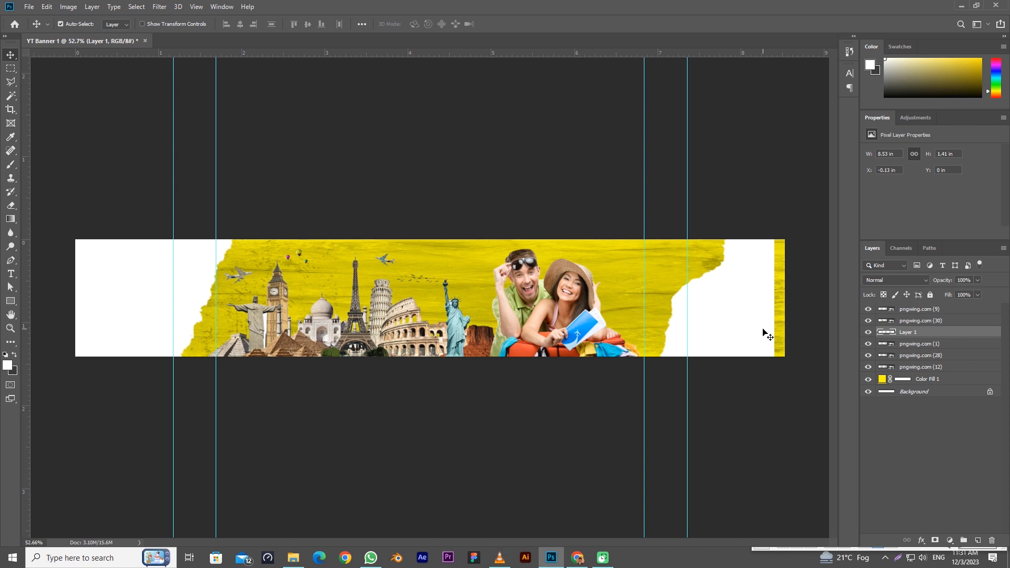
- Fill the uncovered strip at the banner's right end with another white torn-paper brush stamp on Layer 1
{"action": "key", "text": "b"}
{"action": "left_click", "coordinate": [791, 295]}
{"action": "key", "text": "v"}
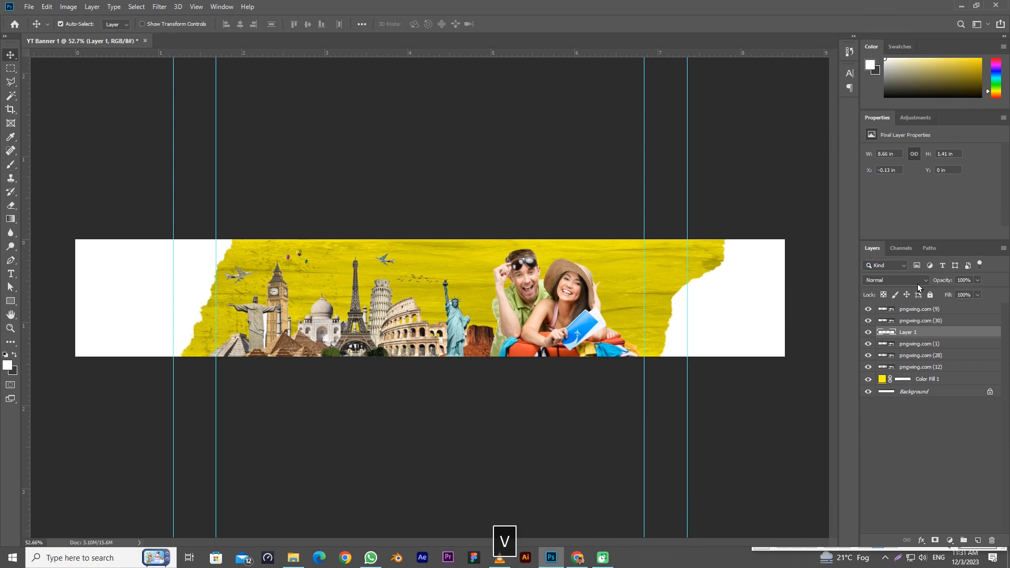
- Give Layer 1 a black drop shadow with angle 90°, distance 0 px, spread 3% and size 54 px
{"action": "double_click", "coordinate": [923, 331]}
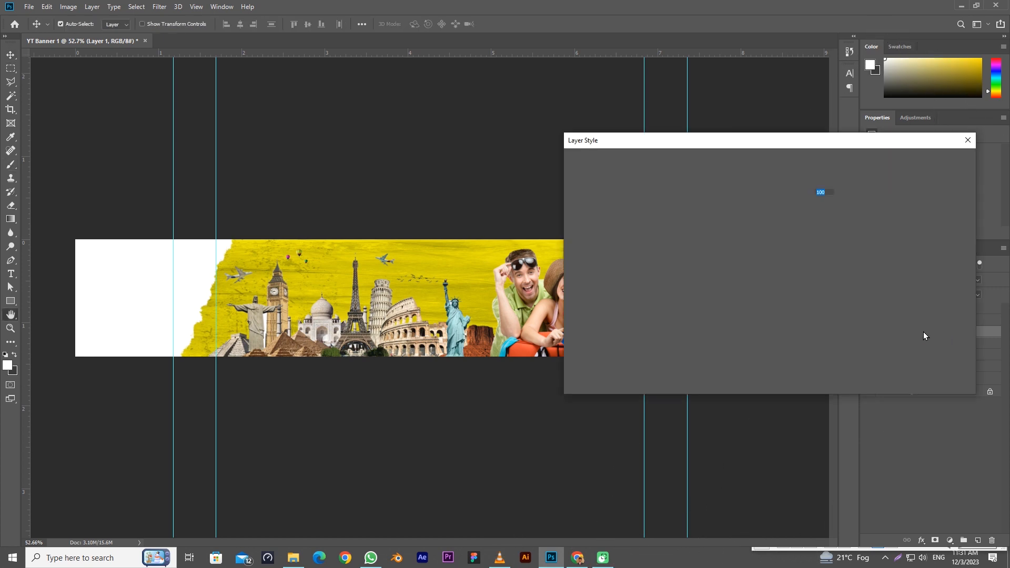
{"action": "left_click", "coordinate": [596, 353]}
{"action": "left_click_drag", "start_coordinate": [657, 143], "coordinate": [522, 391]}
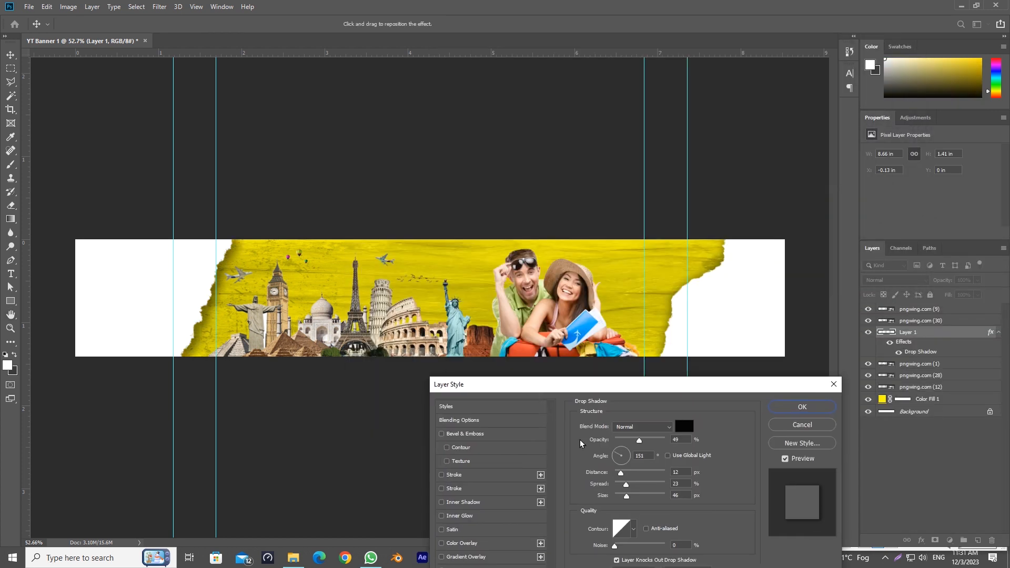
{"action": "type", "text": "90"}
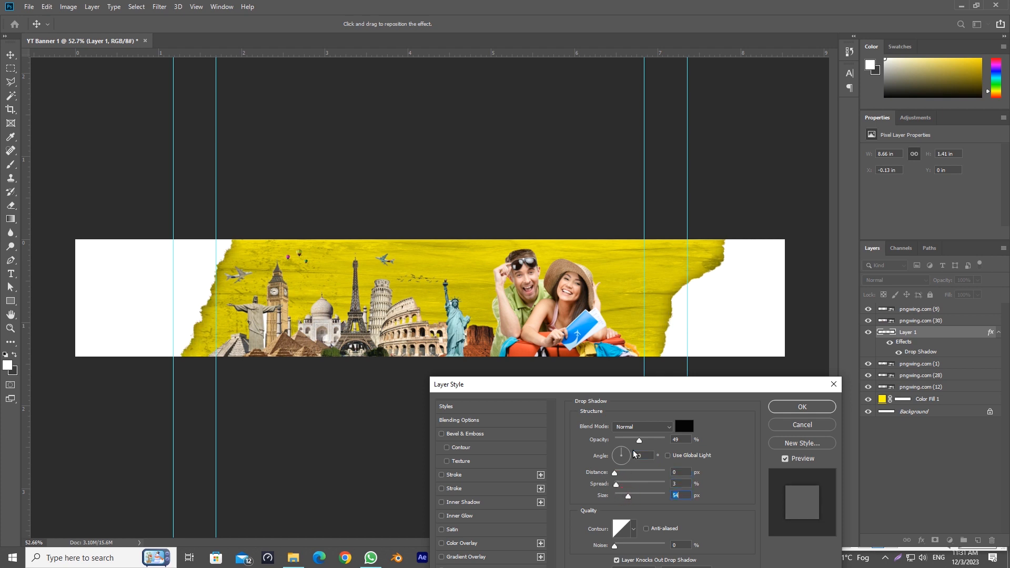
{"action": "left_click", "coordinate": [801, 407]}
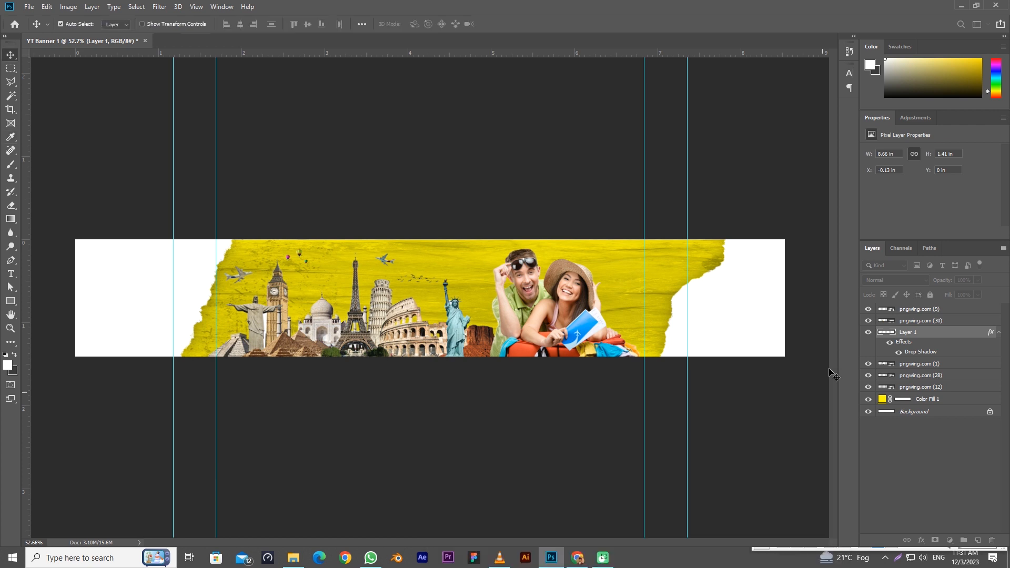
- Set Layer 1's blend mode to Multiply and duplicate the layer five times to deepen the torn-edge shadow
{"action": "left_click", "coordinate": [901, 280]}
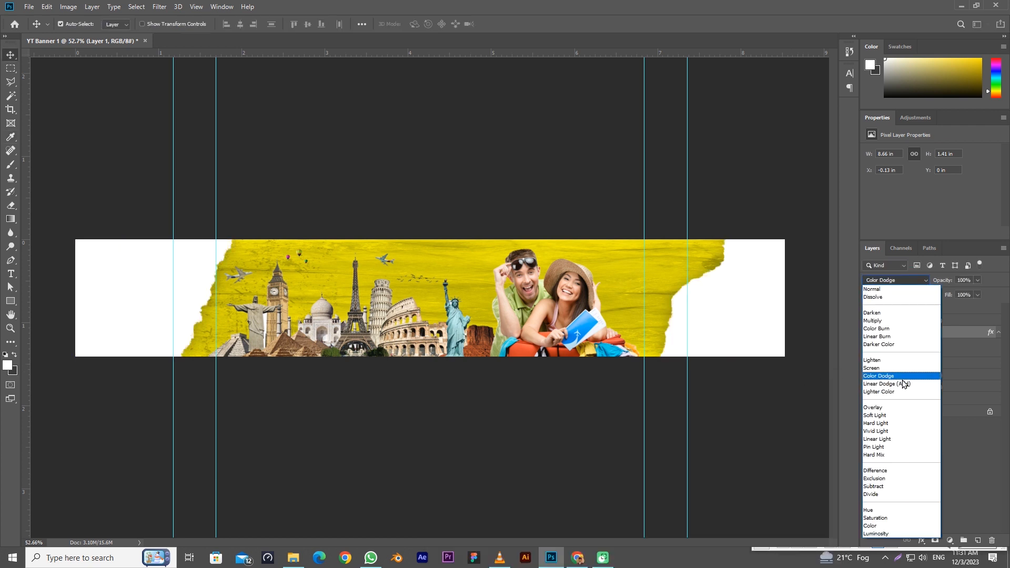
{"action": "left_click", "coordinate": [886, 321]}
{"action": "key", "text": "ctrl+j"}
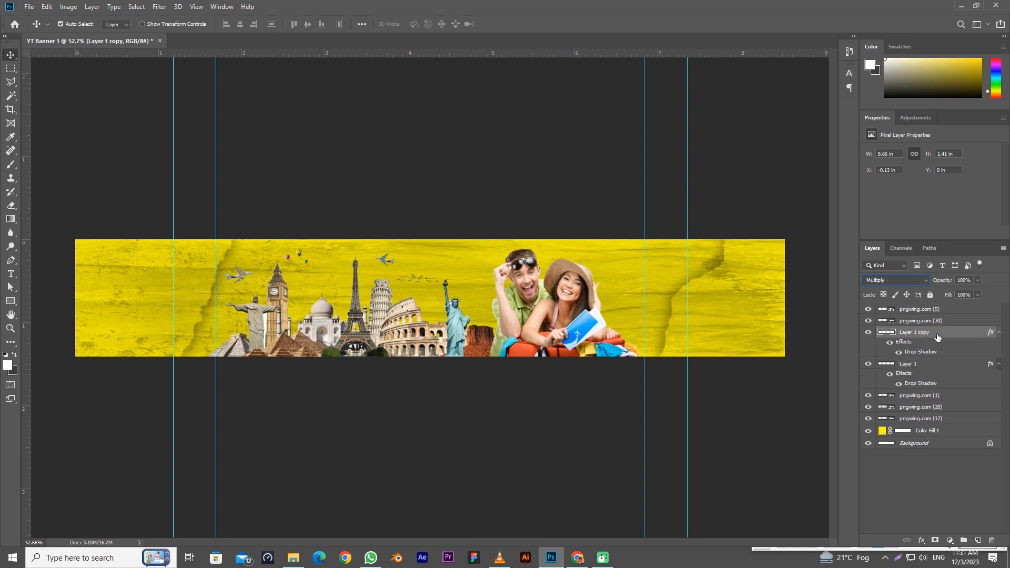
{"action": "key", "text": "ctrl+j"}
{"action": "key", "text": "ctrl+j"}
{"action": "key", "text": "ctrl+j"}
{"action": "key", "text": "ctrl+j"}
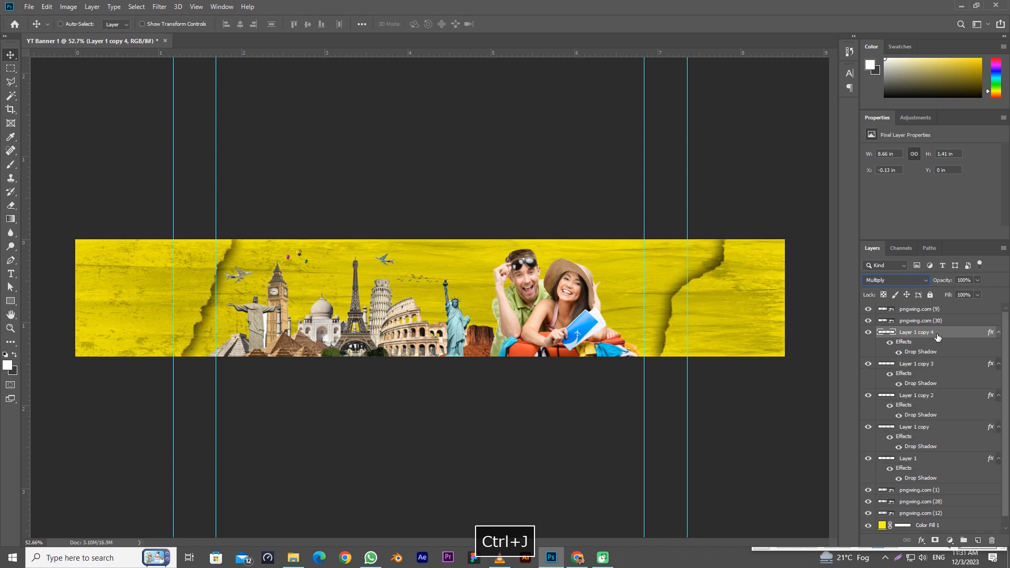
- Hide the guides and collapse the effects lists of Layer 1 and all its copies
{"action": "key", "text": "ctrl+h"}
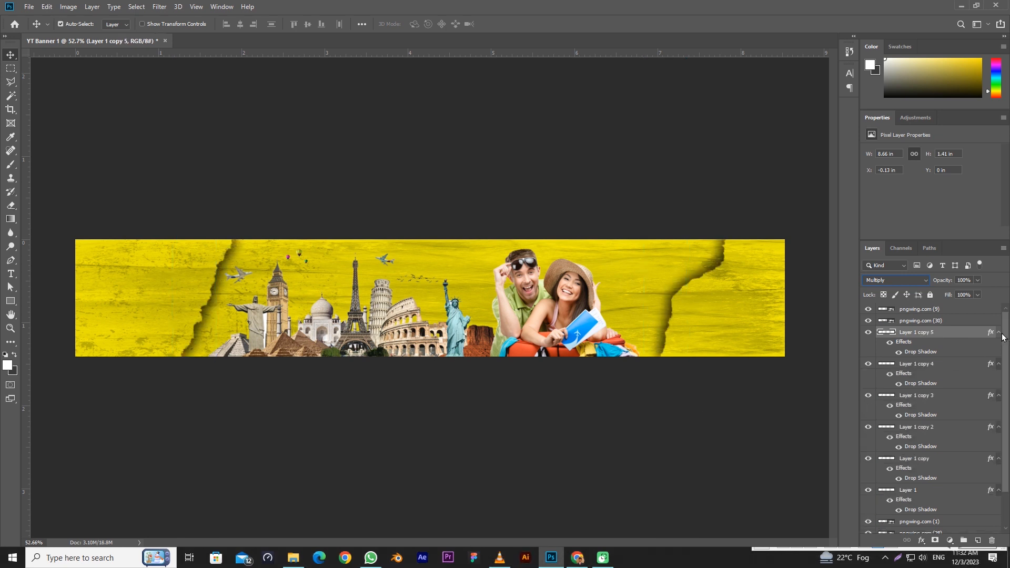
{"action": "left_click", "coordinate": [950, 492], "text": "shift"}
{"action": "left_click", "coordinate": [998, 332]}
{"action": "left_click", "coordinate": [672, 418]}
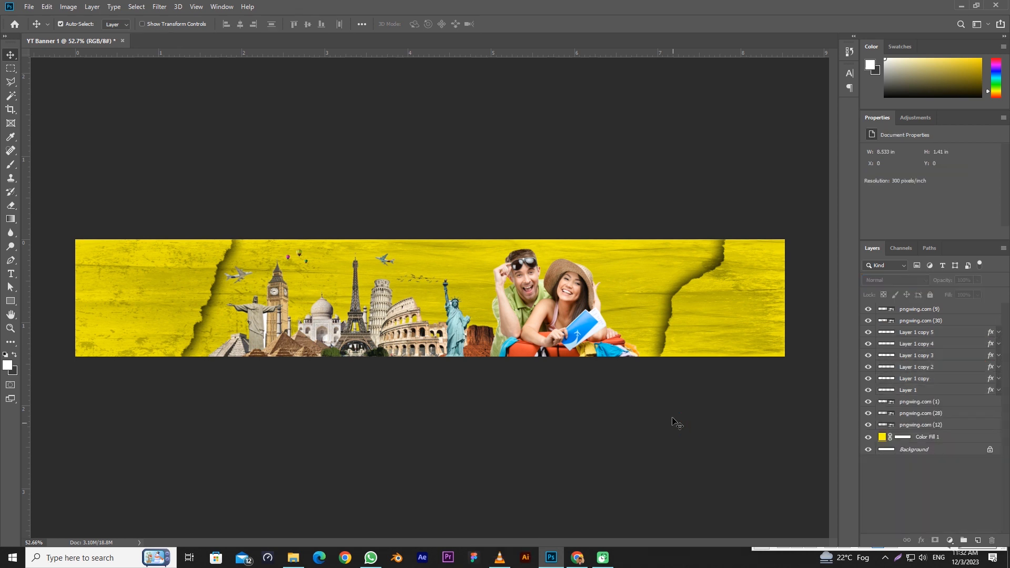
- Bring the white dashed arc shape from 5378530.psd into the banner and place it at the lower left, partly beyond the bottom edge
{"action": "scroll", "coordinate": [577, 359], "scroll_direction": "up", "scroll_amount": 1}
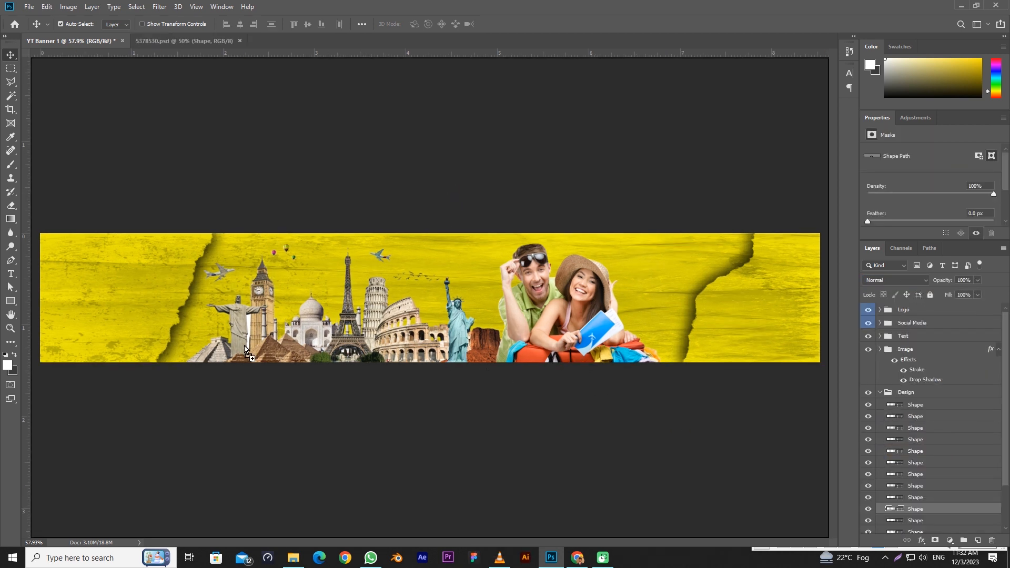
{"action": "mouse_move", "coordinate": [244, 345]}
{"action": "left_mouse_down"}
{"action": "mouse_move", "coordinate": [230, 362]}
{"action": "mouse_move", "coordinate": [199, 295]}
{"action": "mouse_move", "coordinate": [157, 329]}
{"action": "mouse_move", "coordinate": [164, 322]}
{"action": "mouse_move", "coordinate": [171, 332]}
{"action": "mouse_move", "coordinate": [171, 316]}
{"action": "mouse_move", "coordinate": [178, 358]}
{"action": "mouse_move", "coordinate": [193, 372]}
{"action": "mouse_move", "coordinate": [285, 365]}
{"action": "mouse_move", "coordinate": [242, 365]}
{"action": "left_mouse_up"}
{"action": "key", "text": "ctrl+t"}
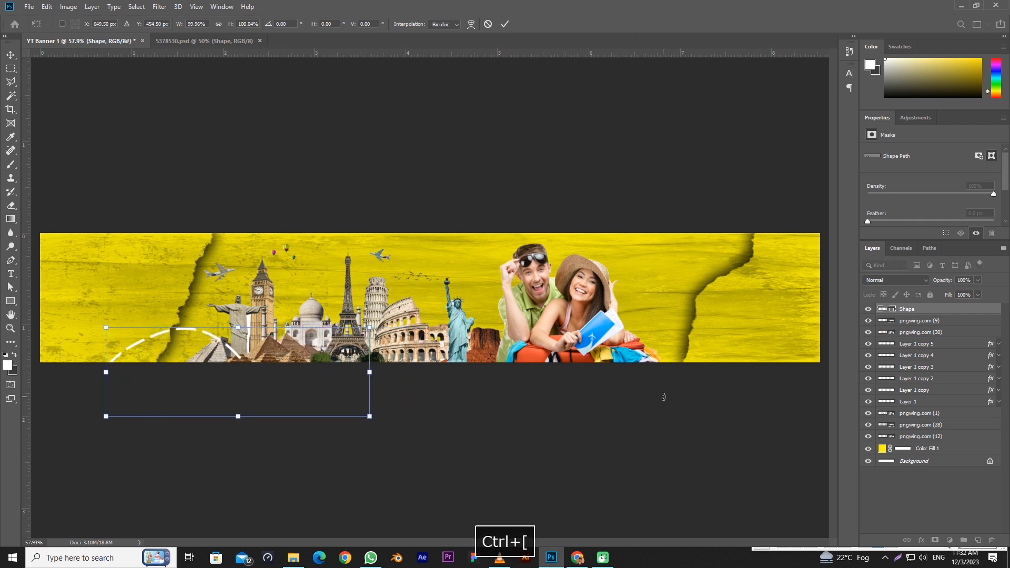
{"action": "left_click", "coordinate": [504, 23]}
- Move the dashed Shape layer down the stack to directly below Layer 1 and above pngwing.com (1)
{"action": "key", "text": "ctrl+bracketleft"}
{"action": "key", "text": "ctrl+bracketleft"}
{"action": "key", "text": "ctrl+bracketleft"}
{"action": "key", "text": "ctrl+bracketleft"}
{"action": "key", "text": "ctrl+bracketleft"}
{"action": "key", "text": "ctrl+bracketleft"}
{"action": "key", "text": "ctrl+bracketleft"}
{"action": "key", "text": "ctrl+bracketleft"}
{"action": "key", "text": "ctrl+bracketleft"}
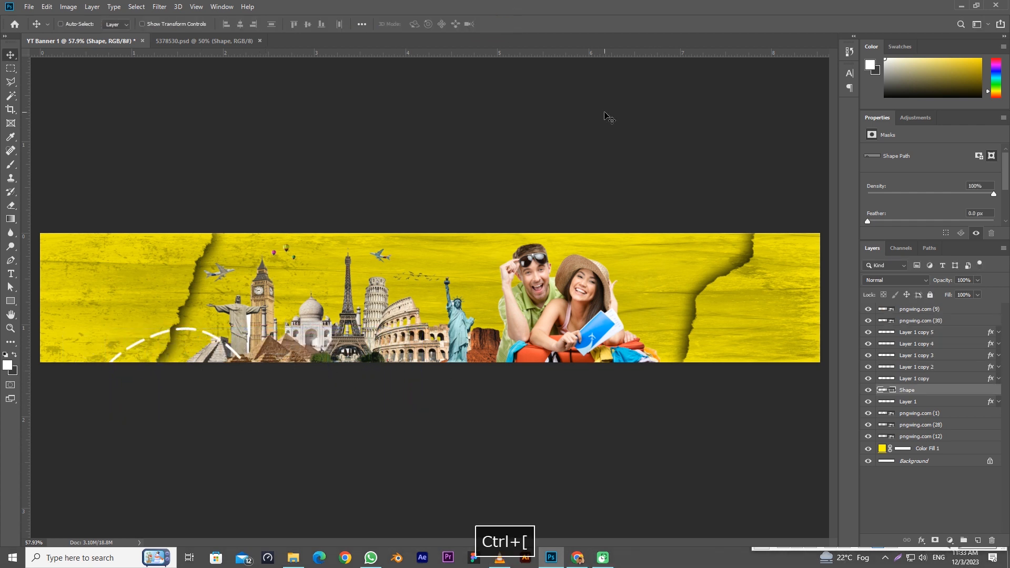
{"action": "key", "text": "ctrl+bracketright"}
{"action": "key", "text": "ctrl+bracketright"}
{"action": "key", "text": "ctrl+bracketright"}
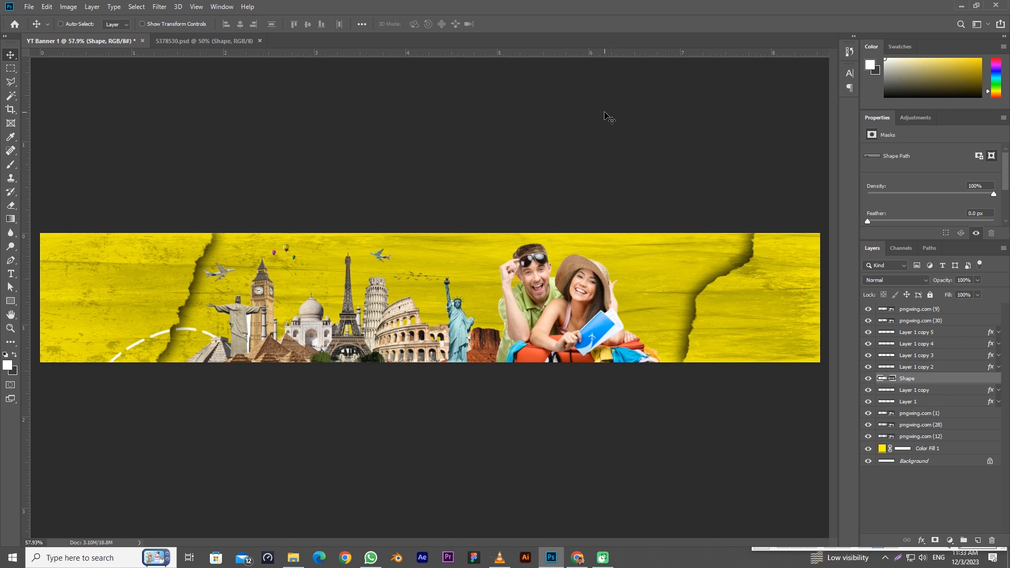
{"action": "key", "text": "ctrl+bracketleft"}
{"action": "key", "text": "ctrl+bracketleft"}
{"action": "key", "text": "ctrl+bracketleft"}
{"action": "key", "text": "ctrl+bracketleft"}
{"action": "key", "text": "ctrl+bracketleft"}
{"action": "key", "text": "ctrl+bracketleft"}
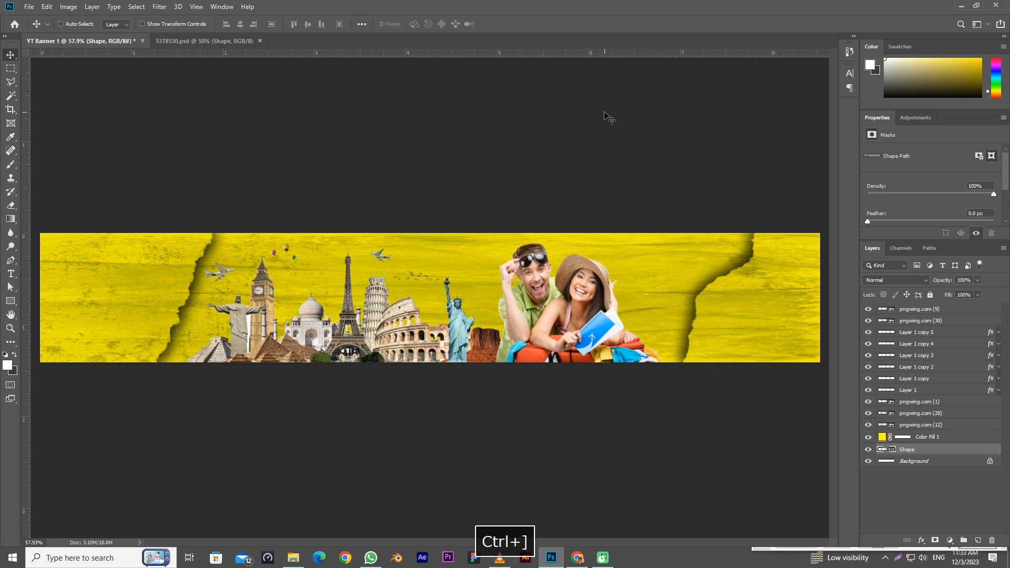
{"action": "key", "text": "ctrl+bracketright"}
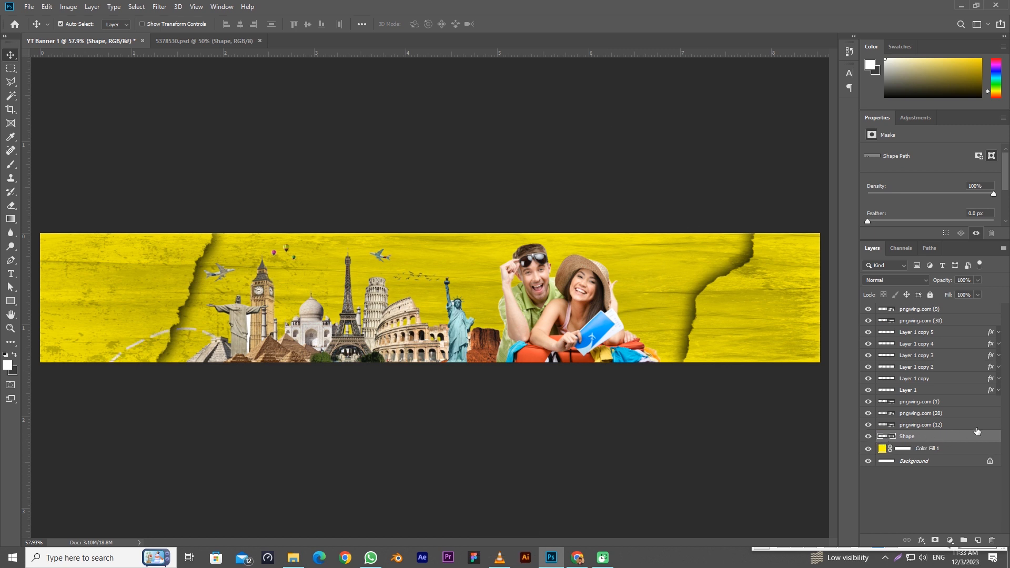
{"action": "key", "text": "ctrl+bracketright"}
{"action": "key", "text": "ctrl+bracketright"}
{"action": "key", "text": "ctrl+bracketright"}
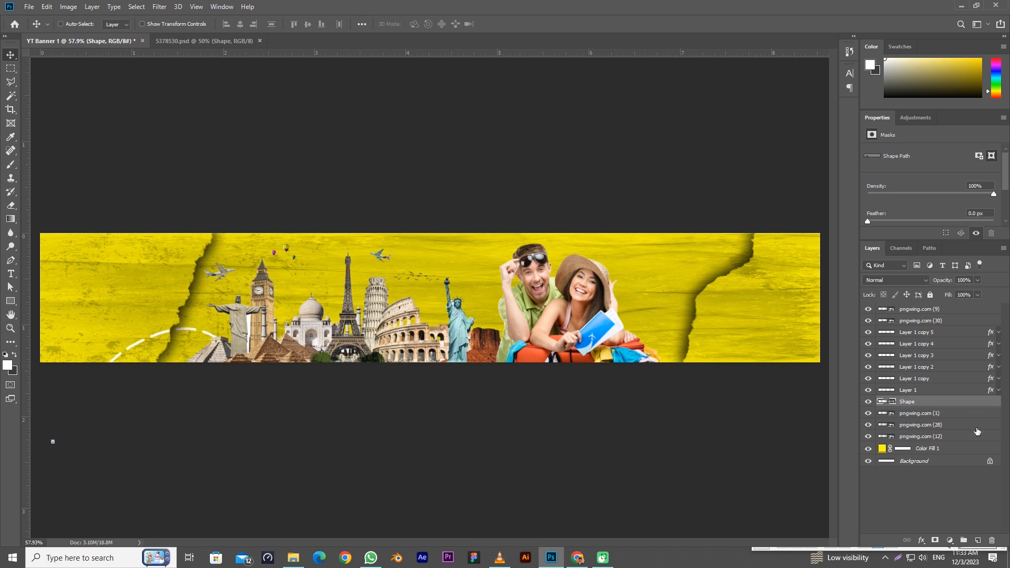
{"action": "left_click", "coordinate": [169, 318]}
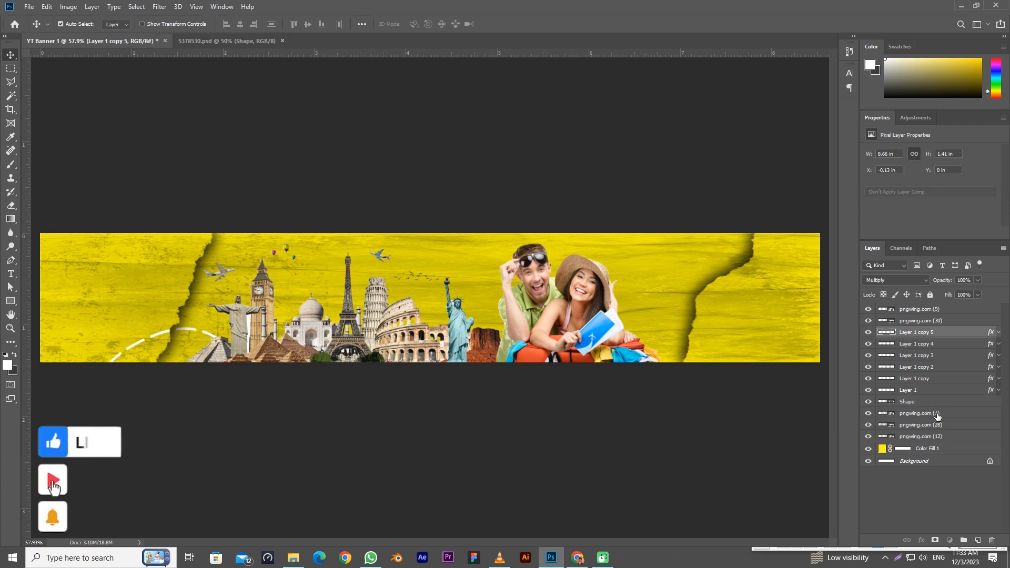
{"action": "left_click", "coordinate": [916, 413]}
{"action": "left_click", "coordinate": [867, 413]}
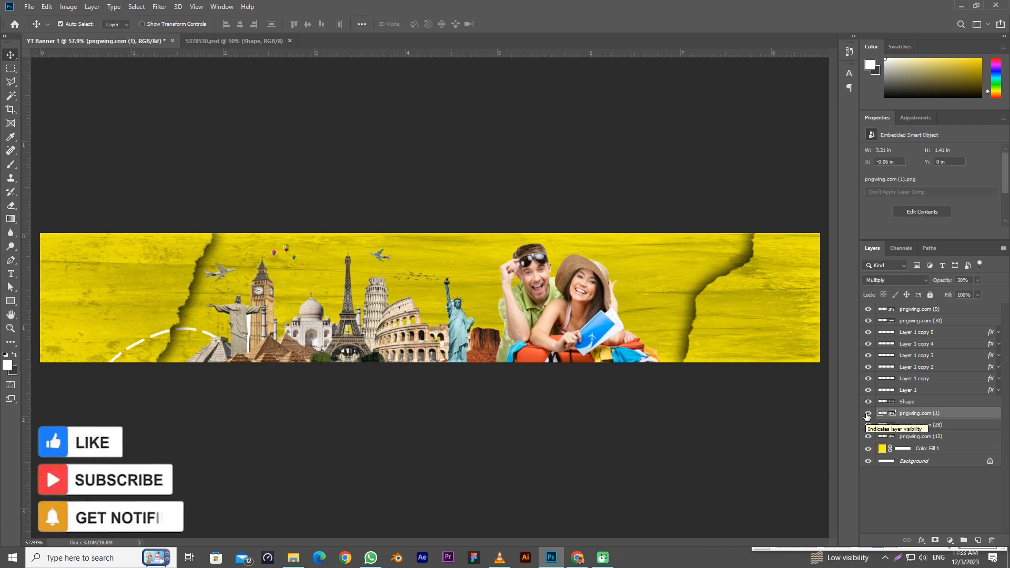
- Shift the dashed Shape along the bottom edge about 0.58 in to the right, so it starts at the torn edge and passes behind the pyramid
{"action": "left_click", "coordinate": [912, 402]}
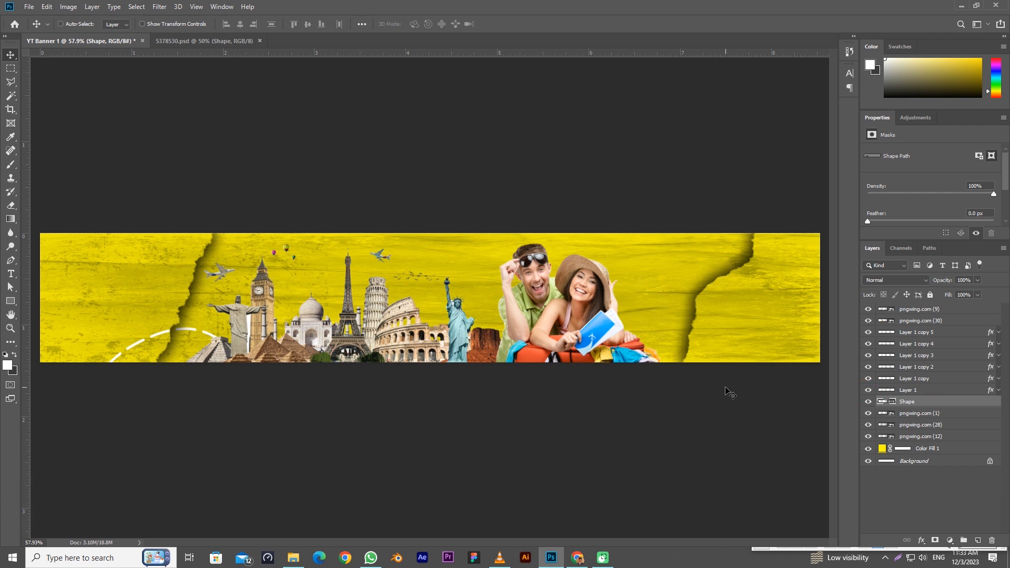
{"action": "key", "text": "ctrl+t"}
{"action": "left_click_drag", "start_coordinate": [195, 357], "coordinate": [255, 359]}
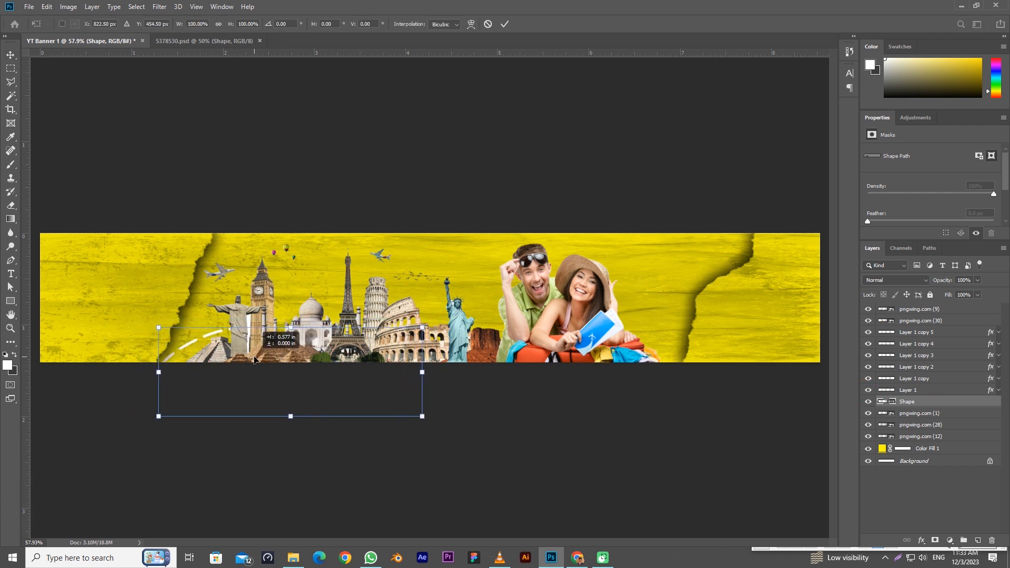
{"action": "left_click", "coordinate": [504, 25]}
- Duplicate the dashed Shape and place the copy at the banner's top edge, dipping across the left torn edge
{"action": "key", "text": "ctrl+j"}
{"action": "key", "text": "ctrl+t"}
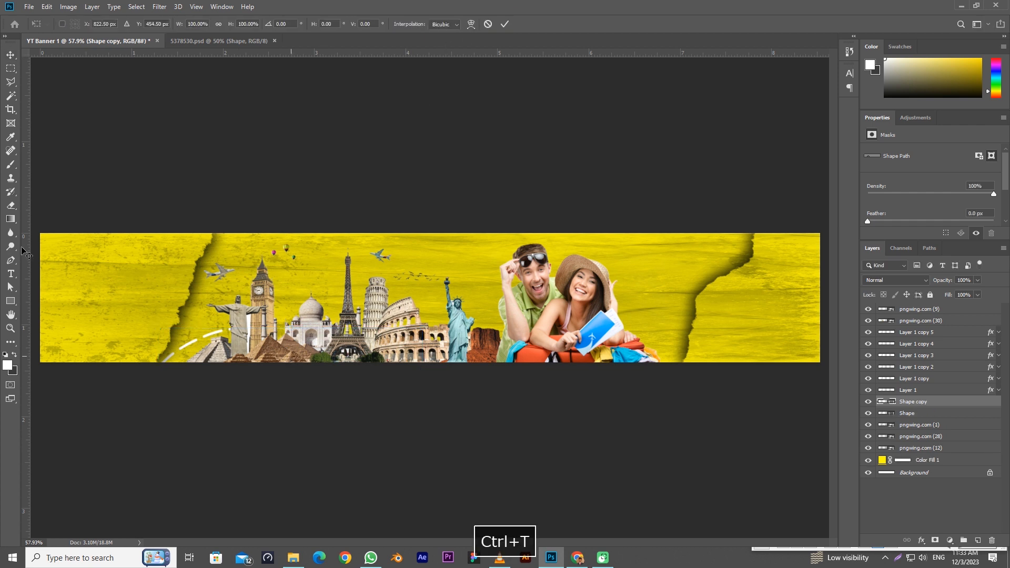
{"action": "left_click_drag", "start_coordinate": [222, 336], "coordinate": [76, 189]}
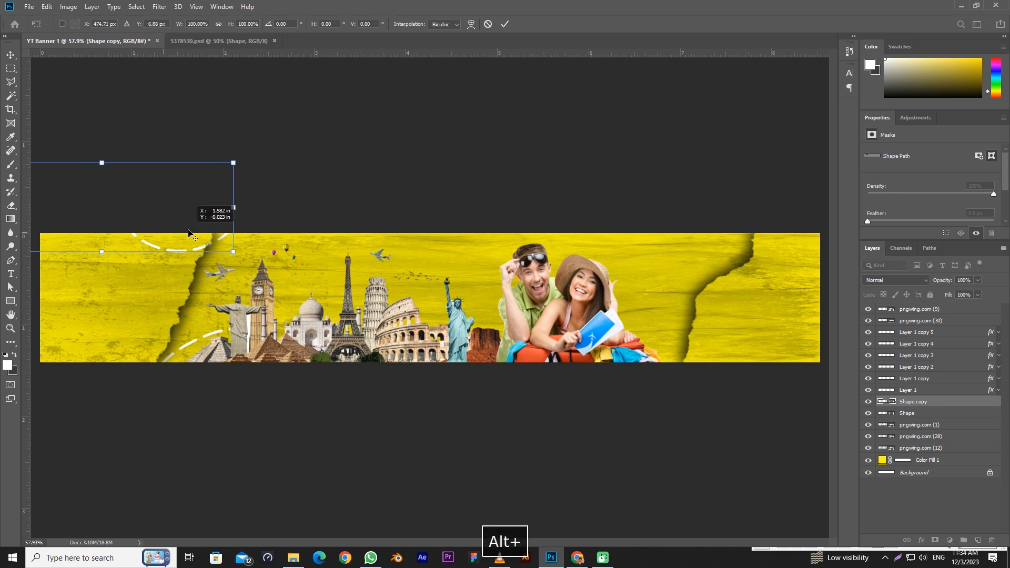
{"action": "left_click", "coordinate": [505, 24]}
- Duplicate the dashed Shape copy, rotate it about -27.5°, and place it from beside the couple across the right torn edge
{"action": "key", "text": "ctrl+j"}
{"action": "key", "text": "ctrl+t"}
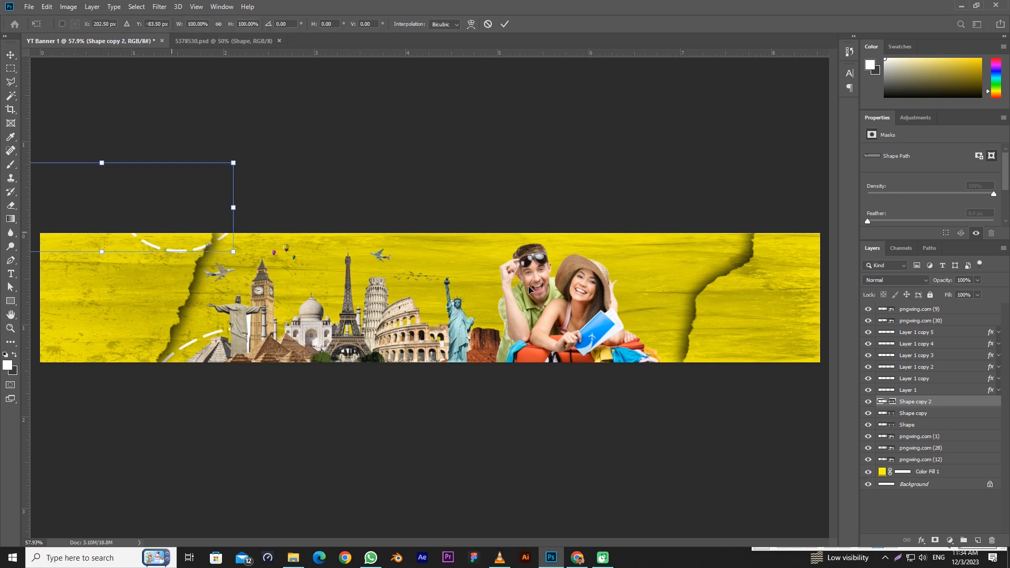
{"action": "left_click_drag", "start_coordinate": [171, 235], "coordinate": [699, 300]}
{"action": "left_click_drag", "start_coordinate": [485, 211], "coordinate": [474, 285]}
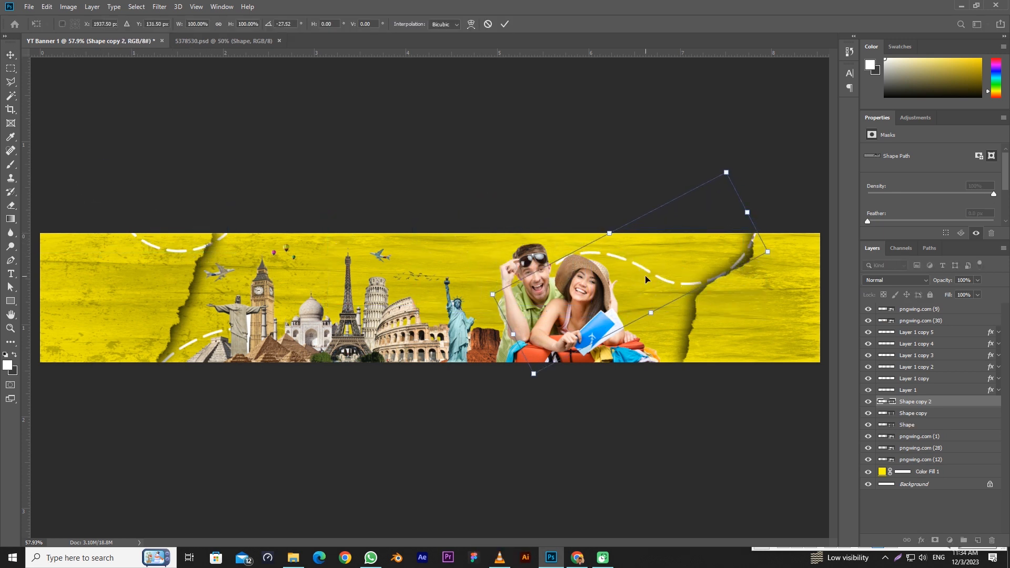
{"action": "left_click_drag", "start_coordinate": [637, 279], "coordinate": [752, 307]}
{"action": "left_click", "coordinate": [506, 25]}
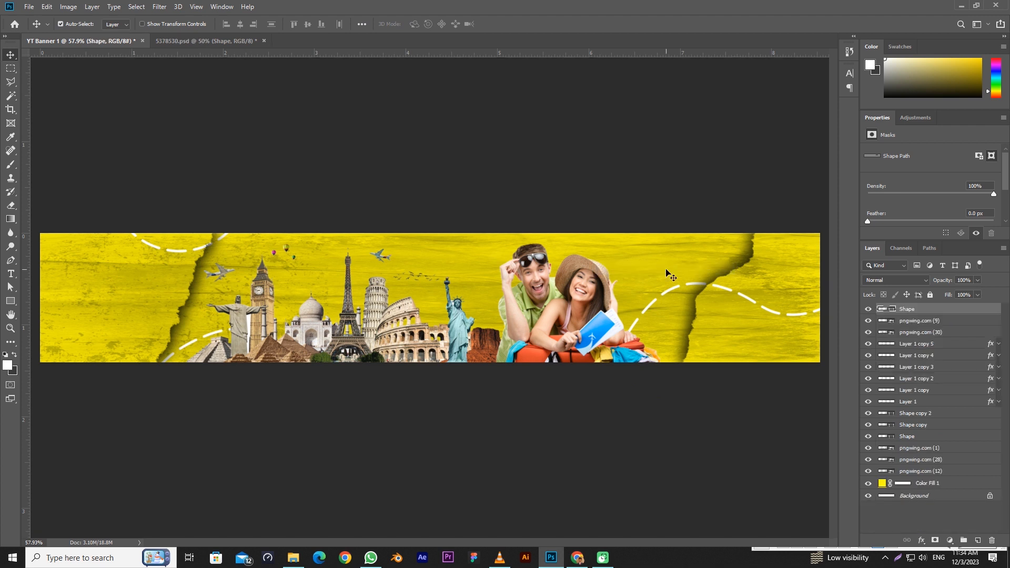
- Place the row of three triangle outlines from 5378530.psd in the banner's lower-left corner
{"action": "key", "text": "ctrl+t"}
{"action": "left_click_drag", "start_coordinate": [666, 272], "coordinate": [104, 350]}
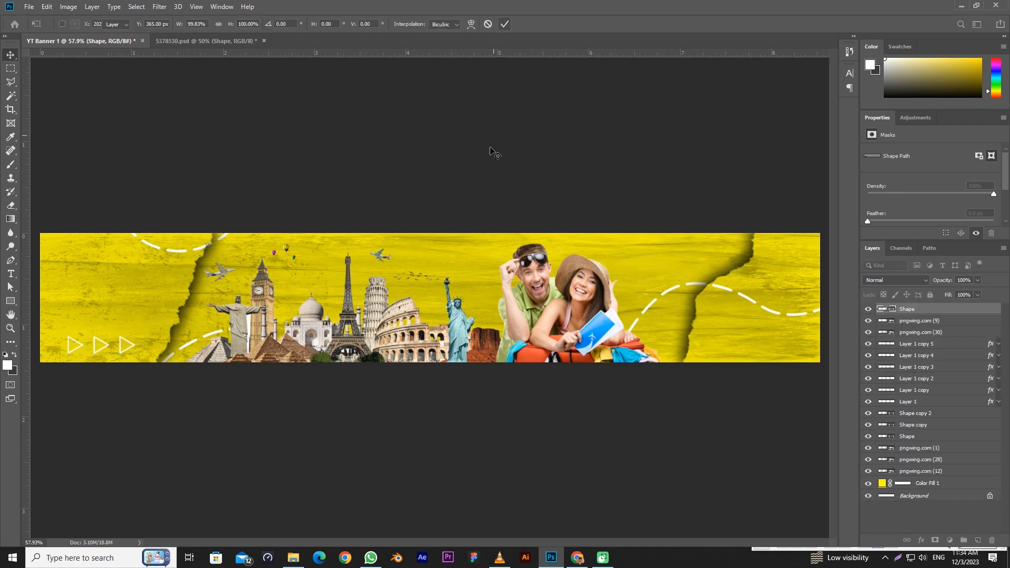
{"action": "key", "text": "Return"}
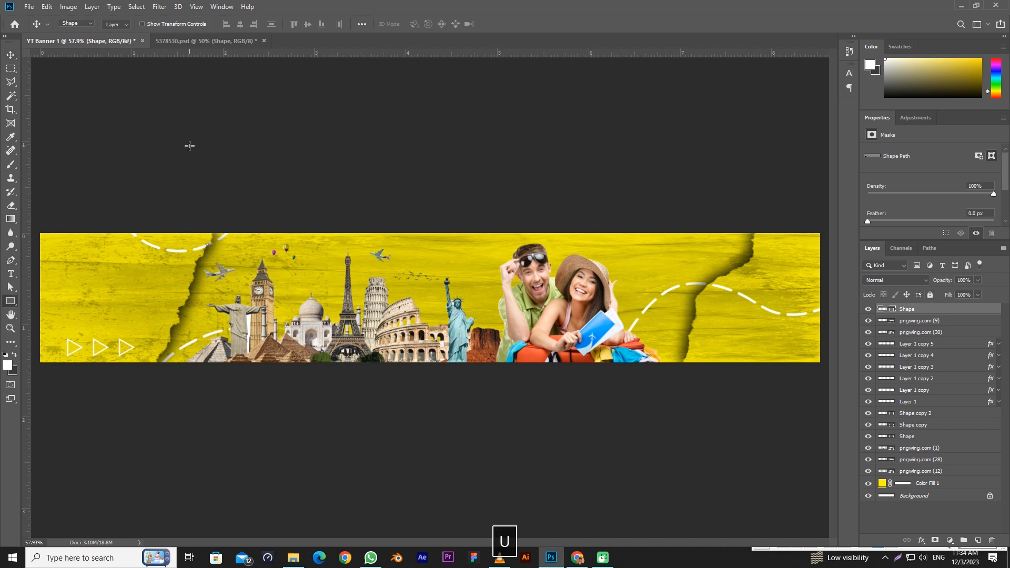
- Change the fill color of the three triangle outlines to red
{"action": "key", "text": "u"}
{"action": "left_click", "coordinate": [118, 23]}
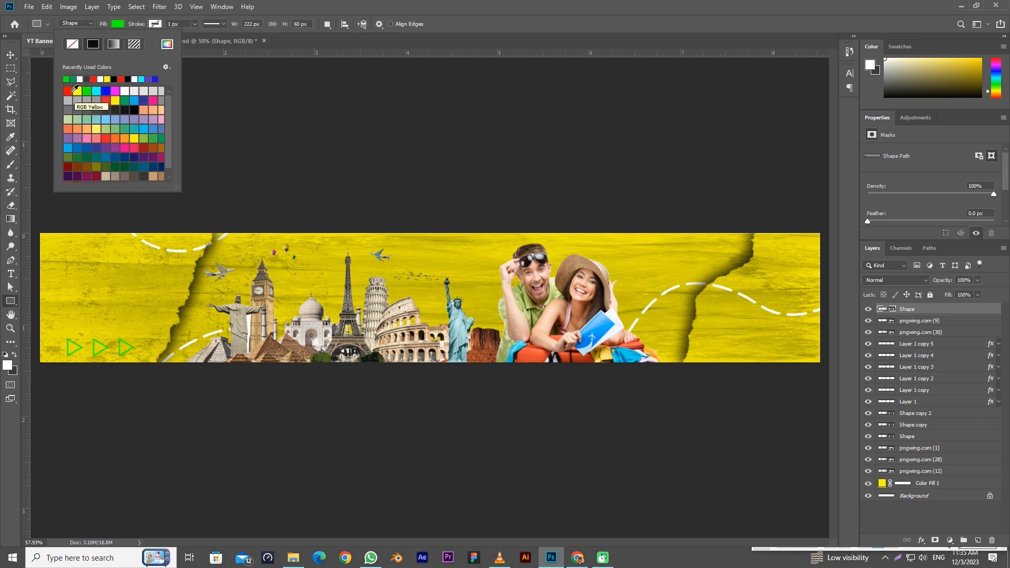
{"action": "left_click", "coordinate": [314, 11]}
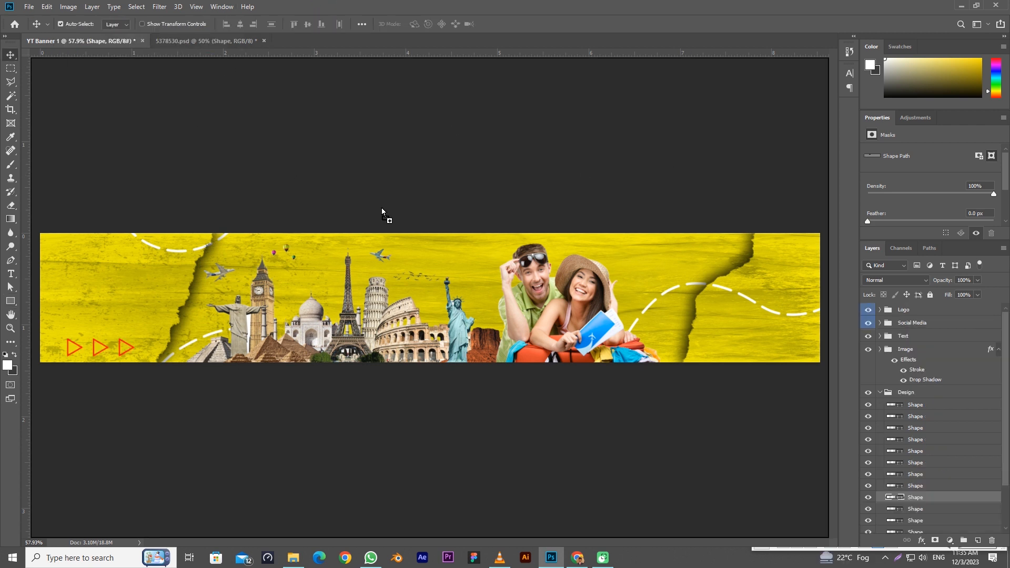
- Bring another white dashed Shape from 5378530.psd into the banner and place it partly beyond the top edge above the Statue of Liberty
{"action": "left_click_drag", "start_coordinate": [382, 208], "coordinate": [696, 256]}
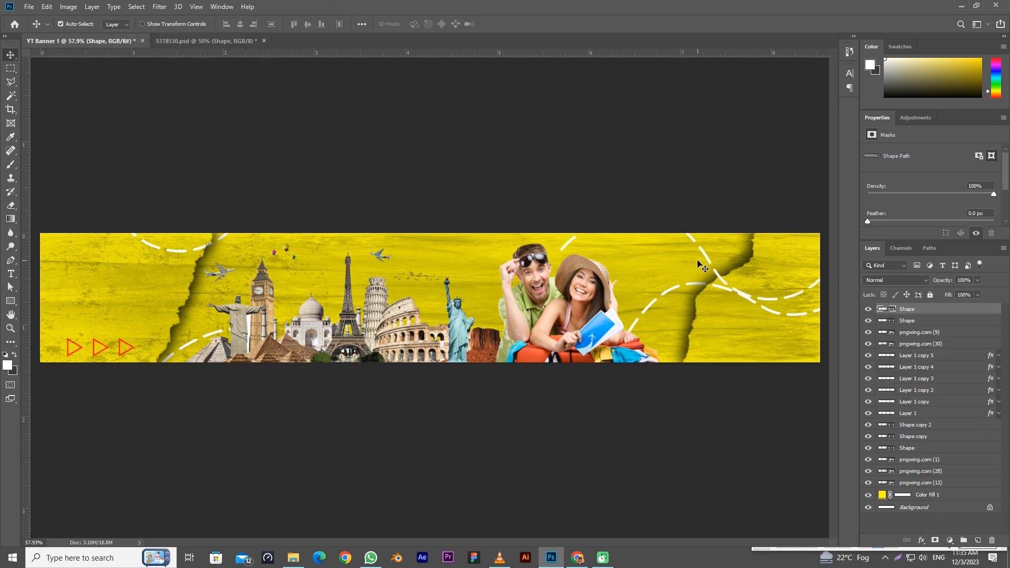
{"action": "key", "text": "ctrl+t"}
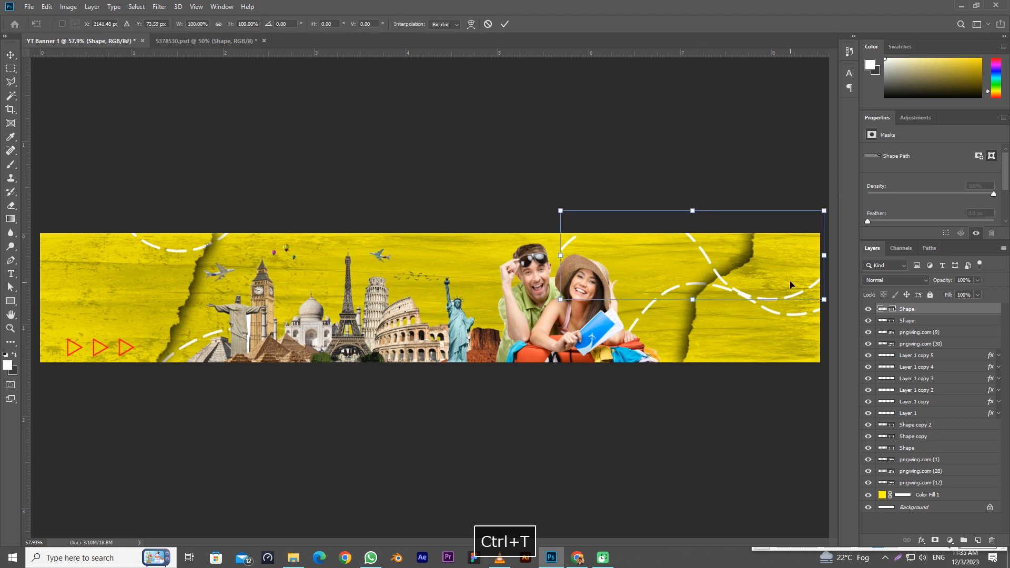
{"action": "left_click_drag", "start_coordinate": [717, 284], "coordinate": [462, 230]}
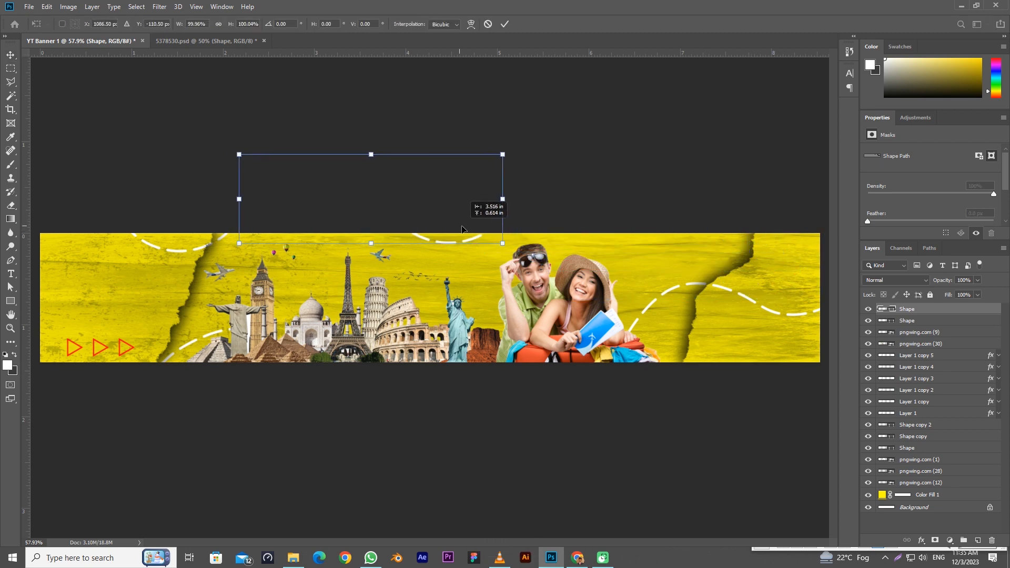
{"action": "left_click", "coordinate": [505, 24]}
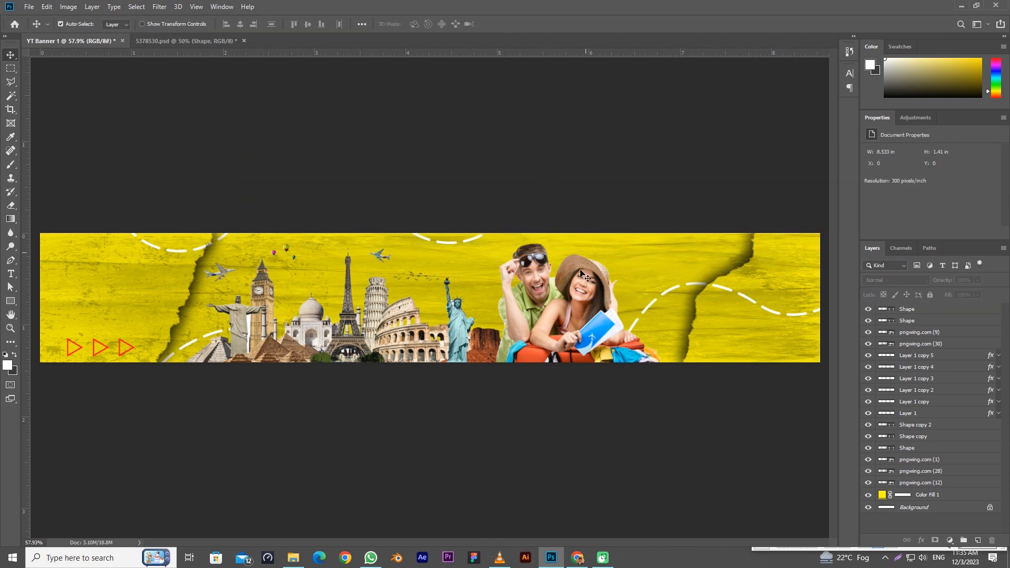
{"action": "left_click", "coordinate": [579, 327]}
{"action": "scroll", "coordinate": [579, 328], "scroll_direction": "up", "scroll_amount": 4}
{"action": "scroll", "coordinate": [579, 327], "scroll_direction": "up", "scroll_amount": 2}
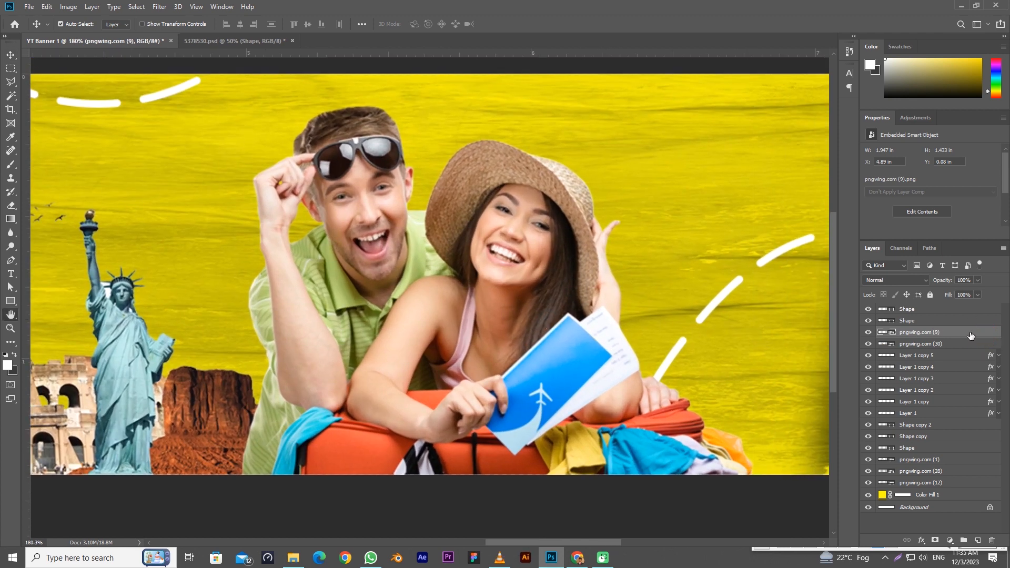
{"action": "double_click", "coordinate": [971, 336]}
{"action": "left_click_drag", "start_coordinate": [500, 289], "coordinate": [737, 140]}
{"action": "left_click", "coordinate": [678, 339]}
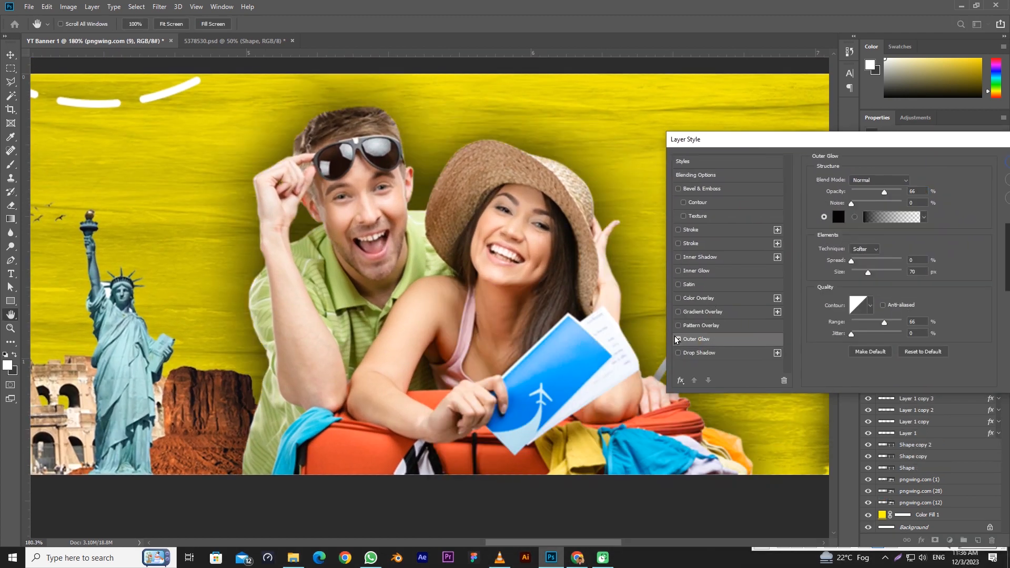
{"action": "left_click", "coordinate": [678, 353]}
{"action": "left_click", "coordinate": [678, 339]}
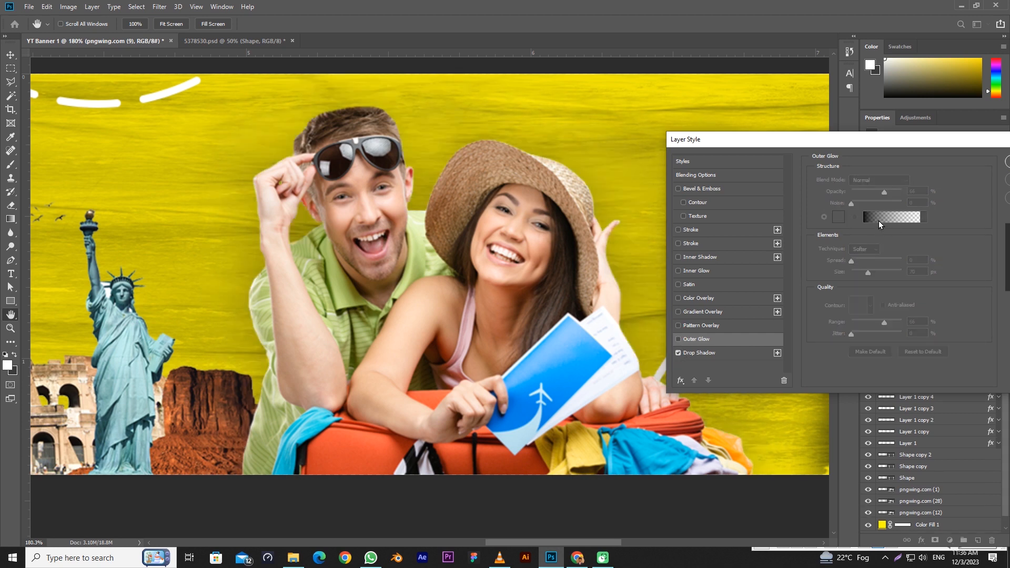
{"action": "left_click", "coordinate": [696, 357]}
{"action": "left_click_drag", "start_coordinate": [871, 197], "coordinate": [877, 195]}
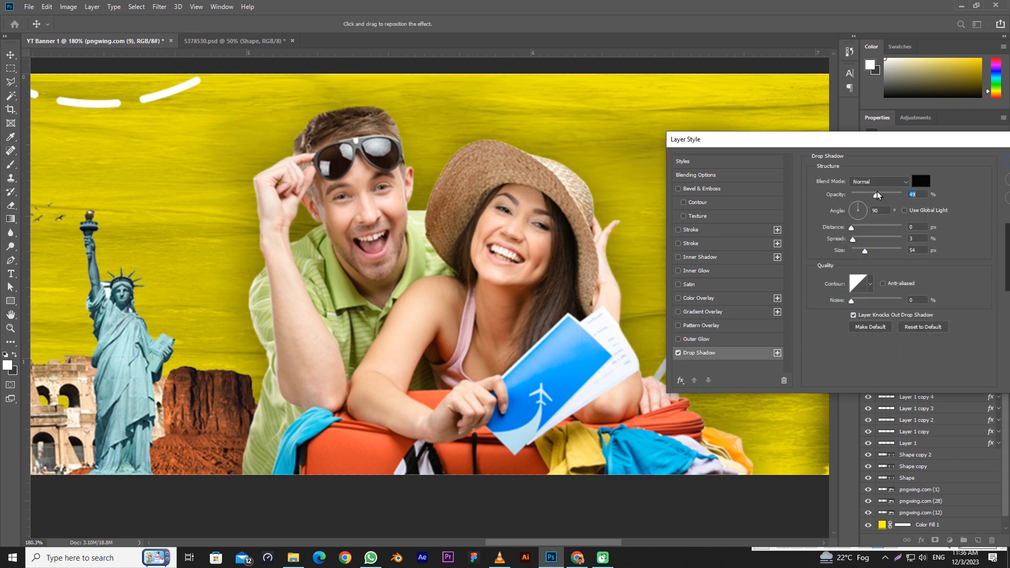
{"action": "left_click_drag", "start_coordinate": [866, 255], "coordinate": [848, 231]}
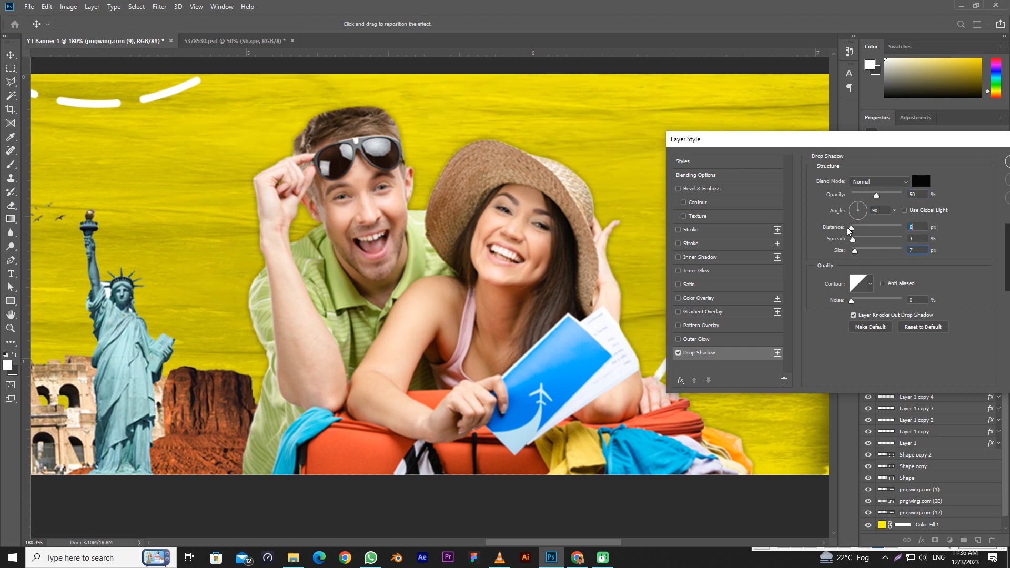
{"action": "left_click_drag", "start_coordinate": [762, 138], "coordinate": [630, 139]}
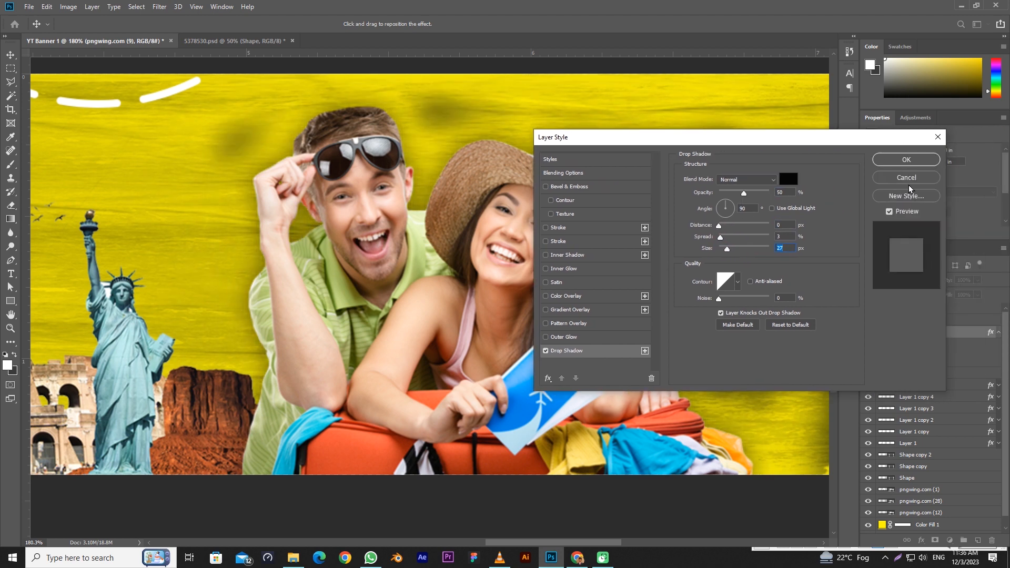
{"action": "left_click", "coordinate": [902, 174]}
- Rasterize the couple layer pngwing.com (9), delete the pixels outside its own loaded and inverted selection, and deselect
{"action": "right_click", "coordinate": [950, 332]}
{"action": "left_click", "coordinate": [842, 368]}
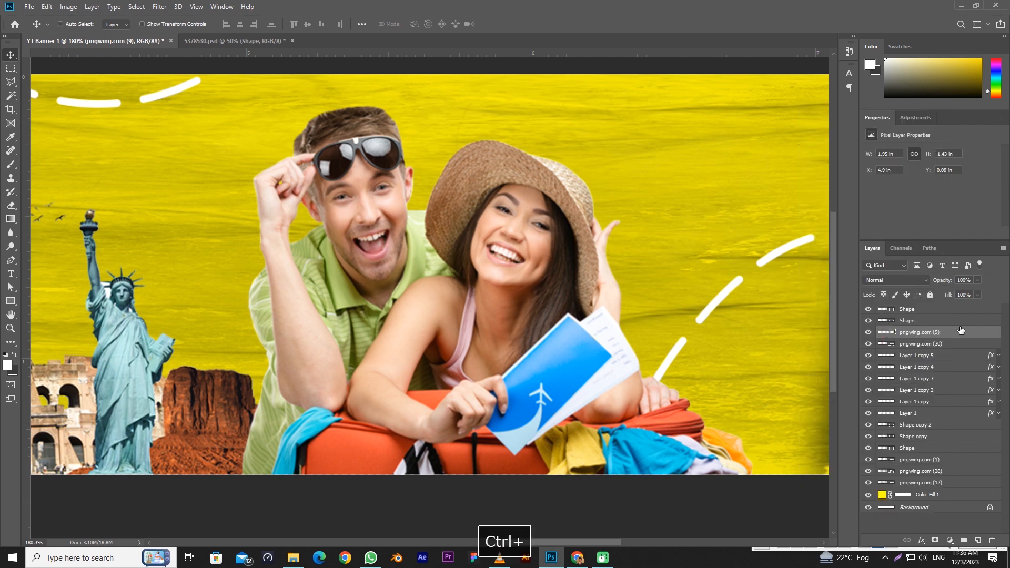
{"action": "left_click", "coordinate": [886, 332], "text": "ctrl"}
{"action": "key", "text": "ctrl+shift+i"}
{"action": "key", "text": "Delete"}
{"action": "key", "text": "ctrl+d"}
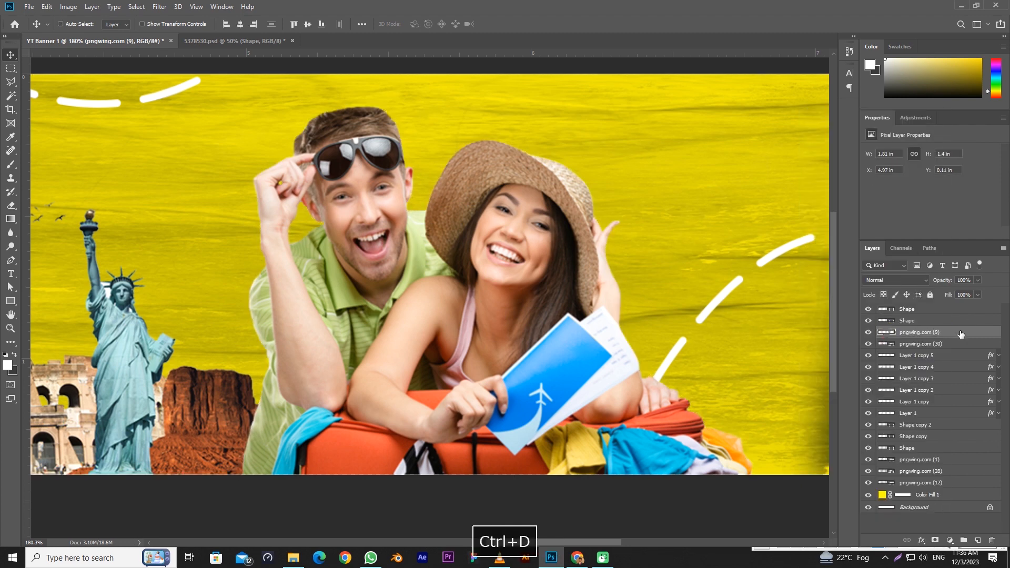
- Convert the cleaned couple layer pngwing.com (9) back to a smart object
{"action": "right_click", "coordinate": [962, 331]}
{"action": "left_click", "coordinate": [886, 250]}
{"action": "key", "text": "alt+bracketright"}
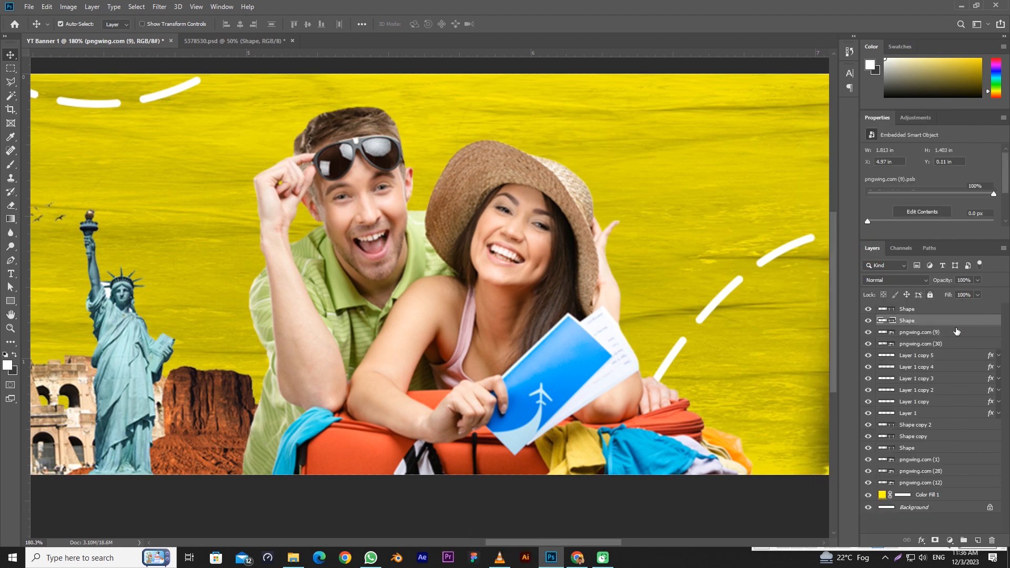
{"action": "double_click", "coordinate": [957, 331]}
{"action": "key", "text": "Escape"}
- Add a black drop shadow to the landmarks layer pngwing.com (30) with 27% opacity, 0 px distance, 3% spread and 9 px size
{"action": "left_click", "coordinate": [953, 344]}
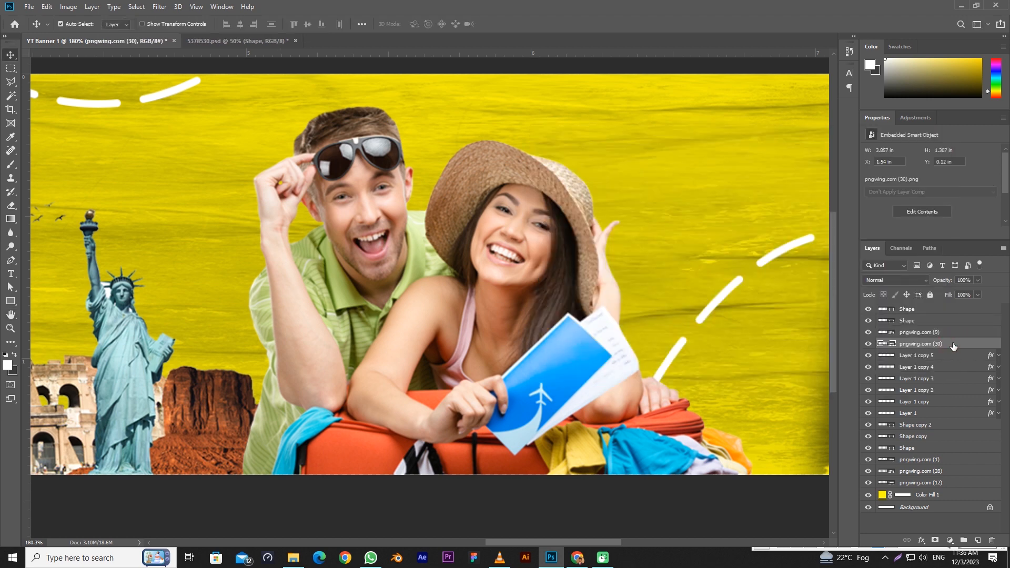
{"action": "double_click", "coordinate": [957, 343]}
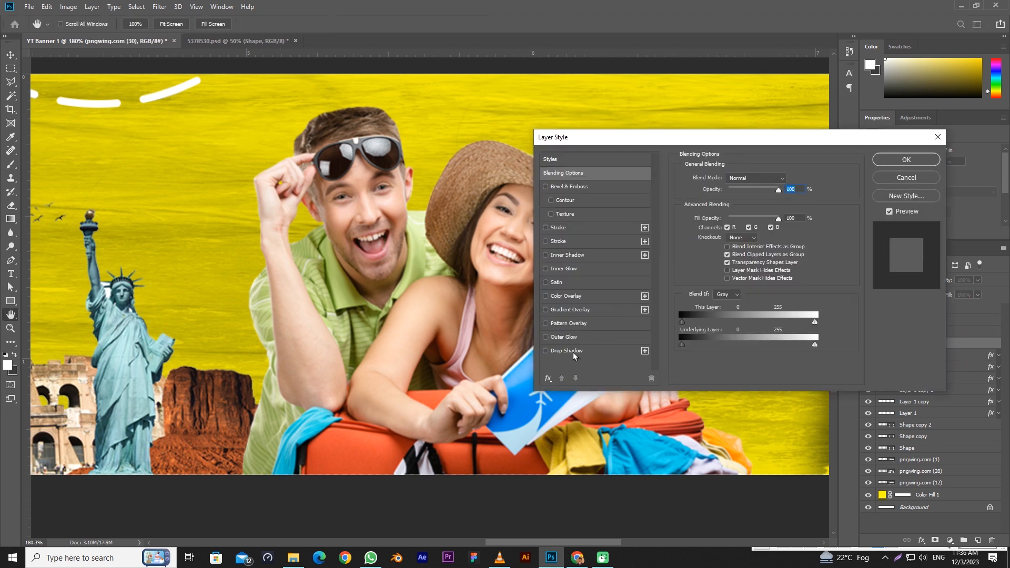
{"action": "left_click", "coordinate": [575, 351]}
{"action": "left_click_drag", "start_coordinate": [736, 249], "coordinate": [725, 254]}
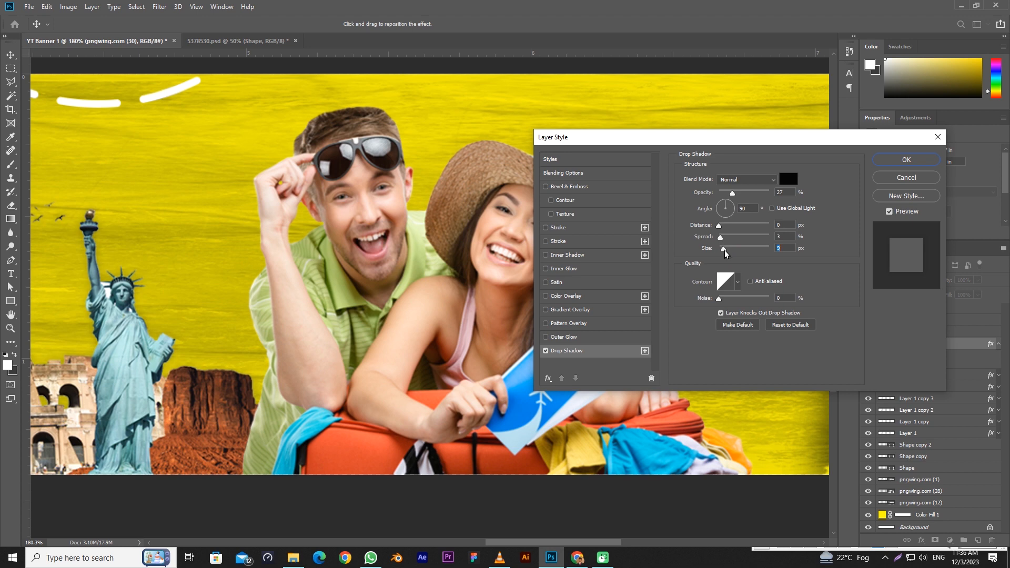
{"action": "left_click", "coordinate": [906, 159]}
- Add a black drop shadow to the couple layer pngwing.com (9) with 39% opacity, 0 px distance, 3% spread and 40 px size
{"action": "left_click", "coordinate": [953, 332]}
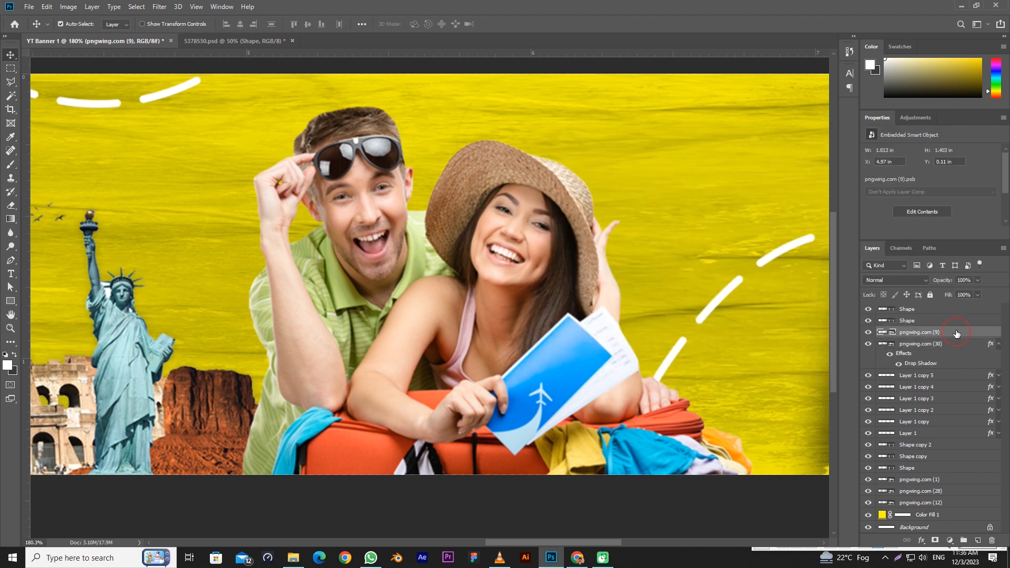
{"action": "double_click", "coordinate": [954, 335]}
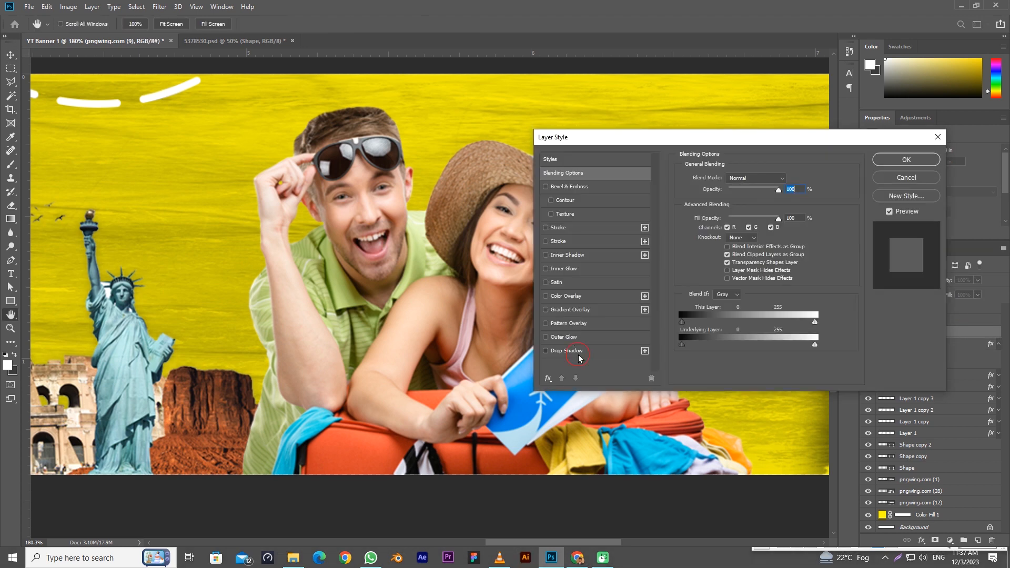
{"action": "left_click", "coordinate": [577, 355]}
{"action": "left_click_drag", "start_coordinate": [726, 250], "coordinate": [729, 253]}
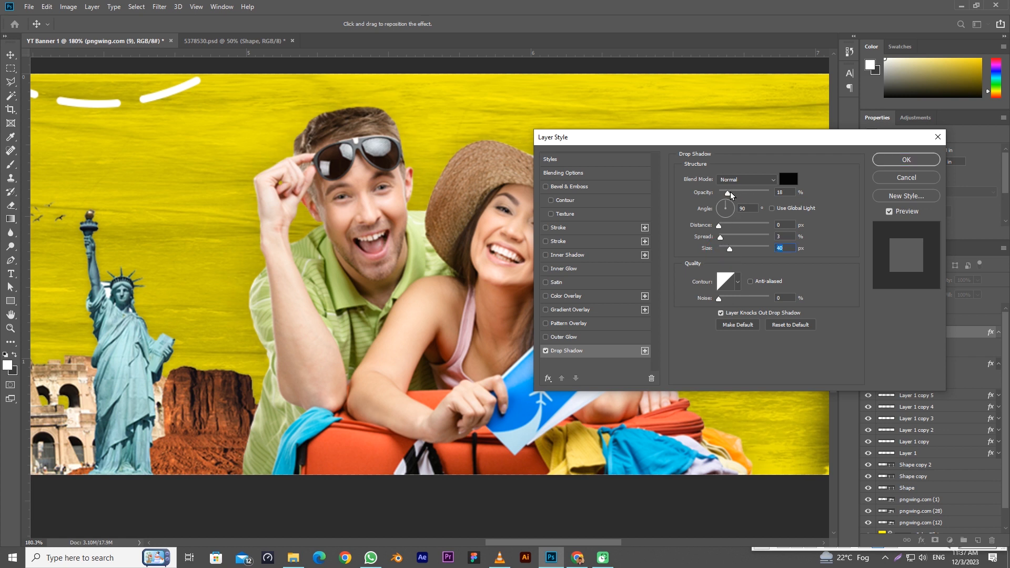
{"action": "left_click_drag", "start_coordinate": [730, 193], "coordinate": [732, 195]}
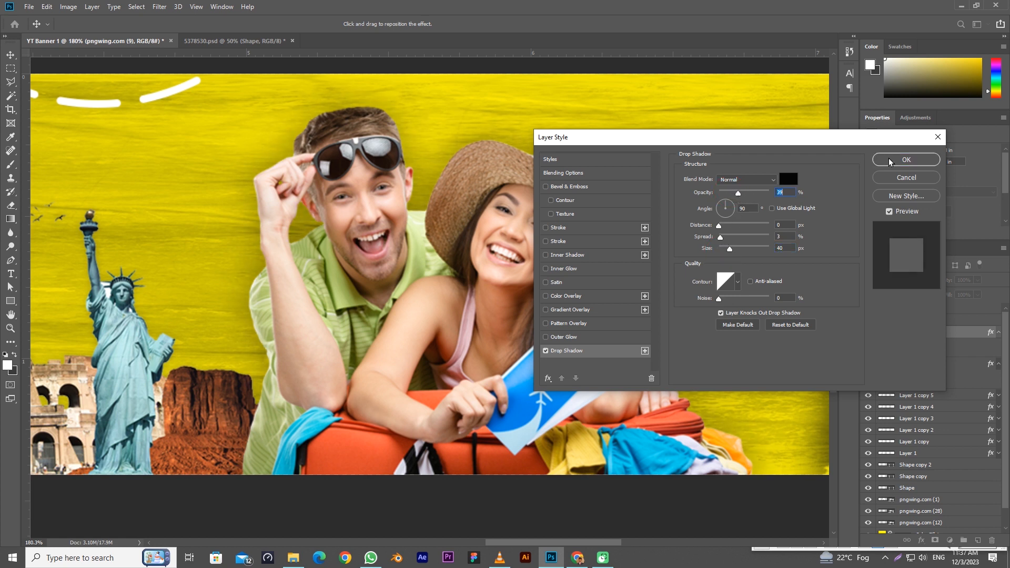
{"action": "left_click", "coordinate": [891, 161]}
{"action": "scroll", "coordinate": [682, 323], "scroll_direction": "down", "scroll_amount": 2}
{"action": "scroll", "coordinate": [682, 323], "scroll_direction": "down", "scroll_amount": 4}
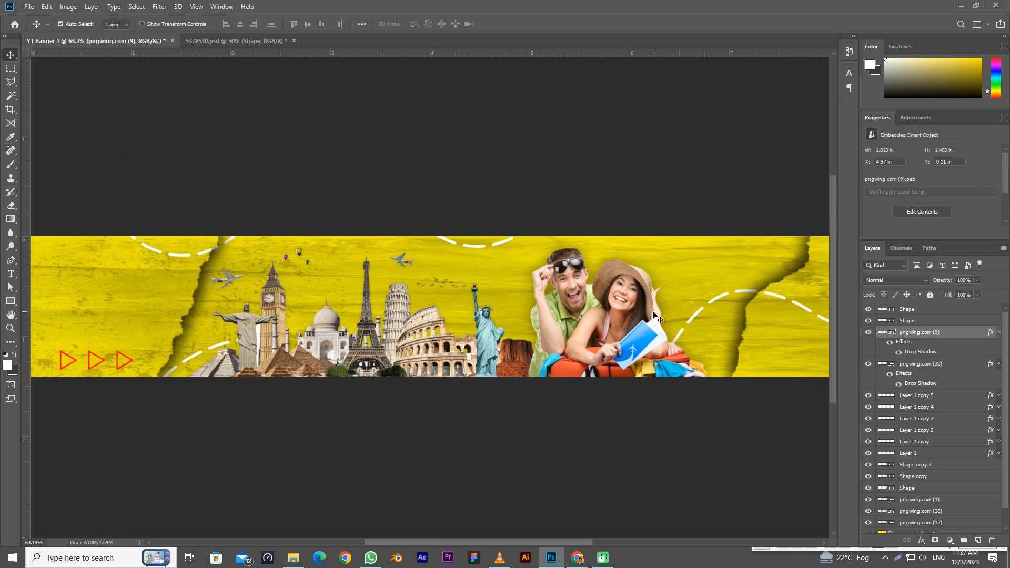
{"action": "key", "text": "ctrl+0"}
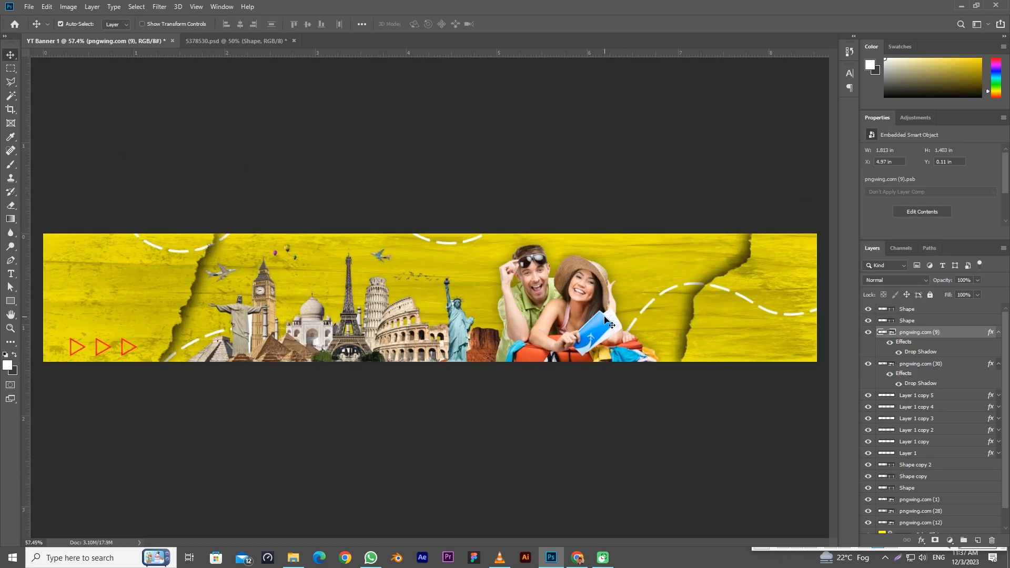
- Set the landmarks layer pngwing.com (30) to Multiply blending and adjust its opacity
{"action": "left_click", "coordinate": [920, 363]}
{"action": "left_click", "coordinate": [894, 280]}
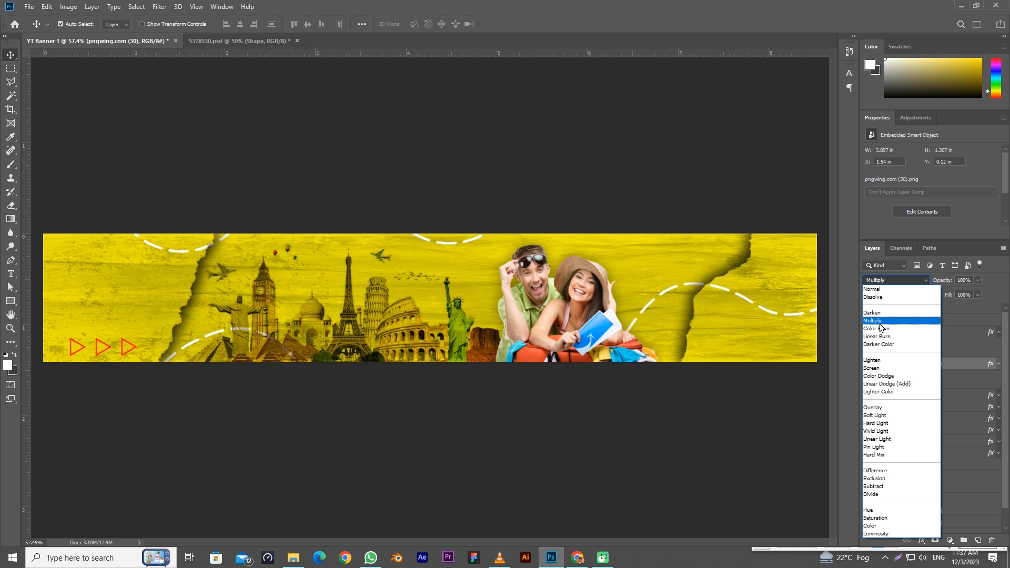
{"action": "left_click", "coordinate": [882, 321]}
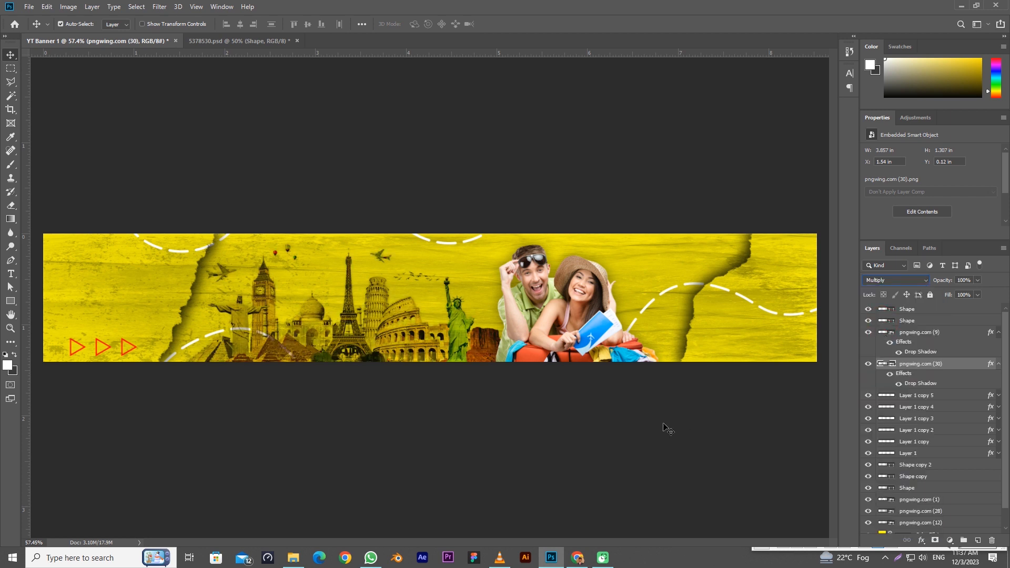
{"action": "type", "text": "50"}
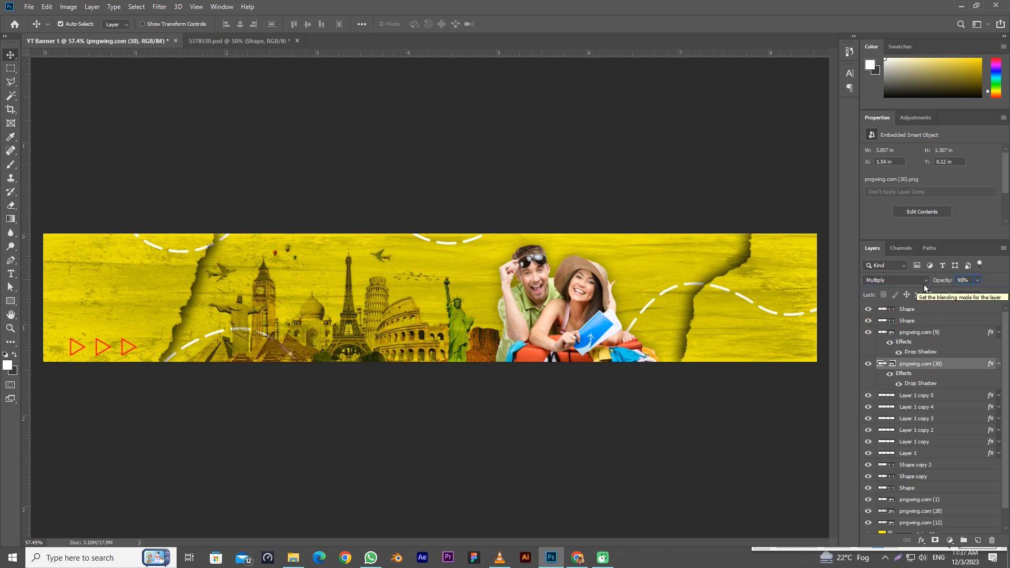
{"action": "key", "text": "BackSpace"}
{"action": "type", "text": "0"}
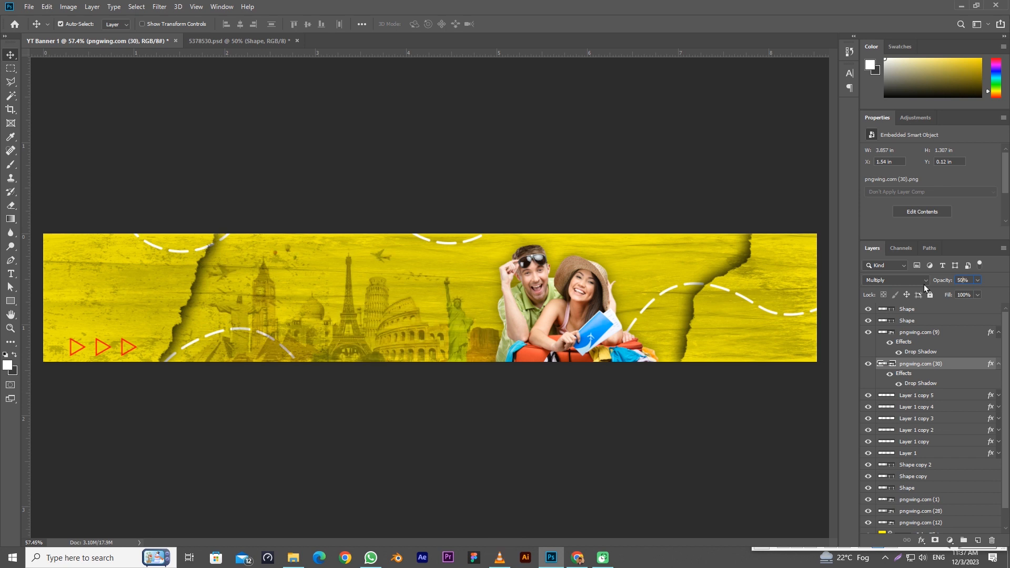
{"action": "key", "text": "BackSpace"}
{"action": "type", "text": "0"}
{"action": "key", "text": "Return"}
{"action": "left_click", "coordinate": [419, 170]}
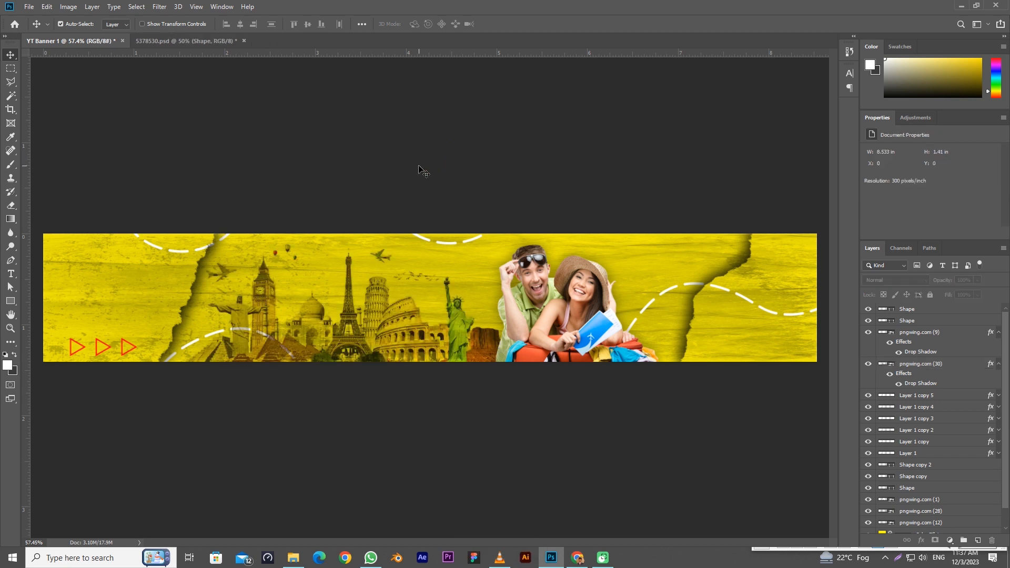
- Add the channel owner's first name as white Harvest text over the landmarks and set its size to 30 pt
{"action": "left_click", "coordinate": [304, 291]}
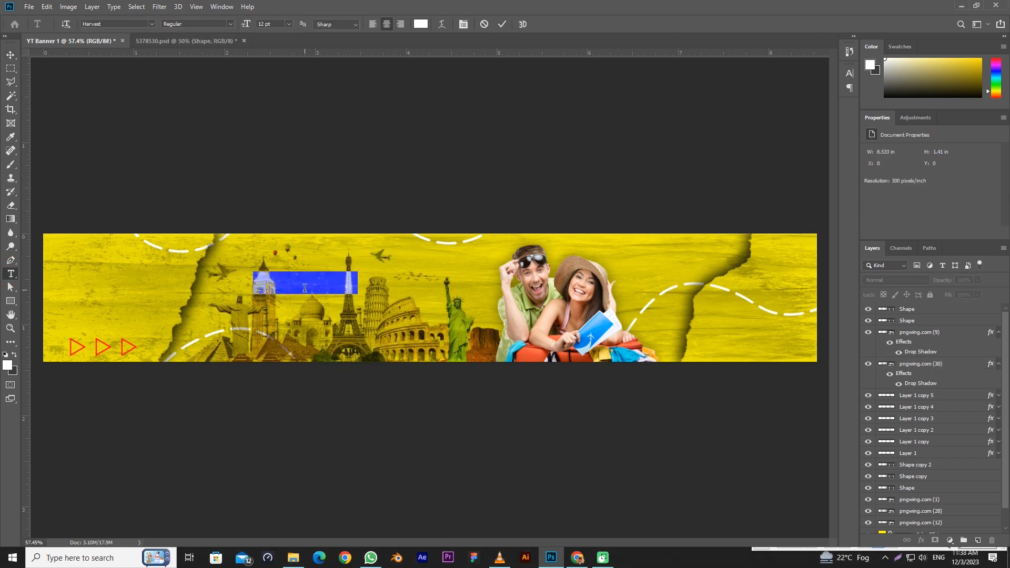
{"action": "key", "text": "shift+r"}
{"action": "key", "text": "BackSpace"}
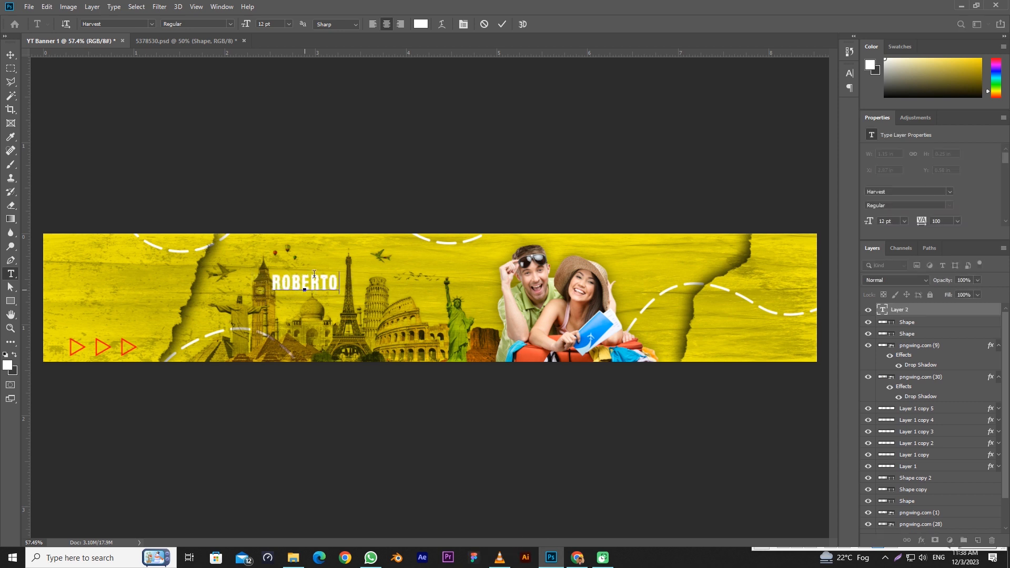
{"action": "key", "text": "ctrl+Return"}
{"action": "left_click", "coordinate": [904, 221]}
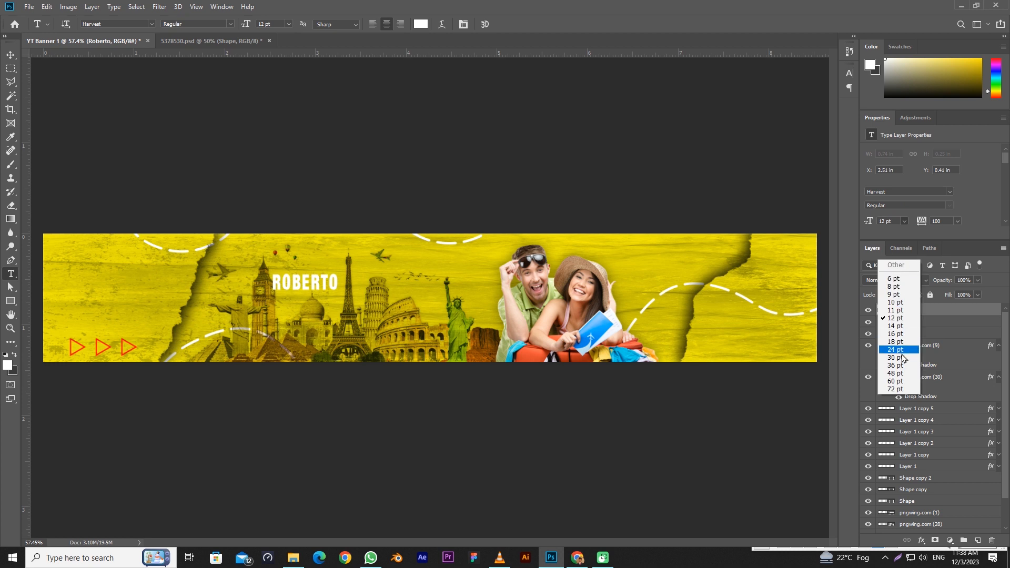
{"action": "left_click", "coordinate": [894, 352]}
- Duplicate the name text twice below it, changing the first copy to TRAVEL and the second to VLOG
{"action": "left_click_drag", "start_coordinate": [355, 268], "coordinate": [386, 318]}
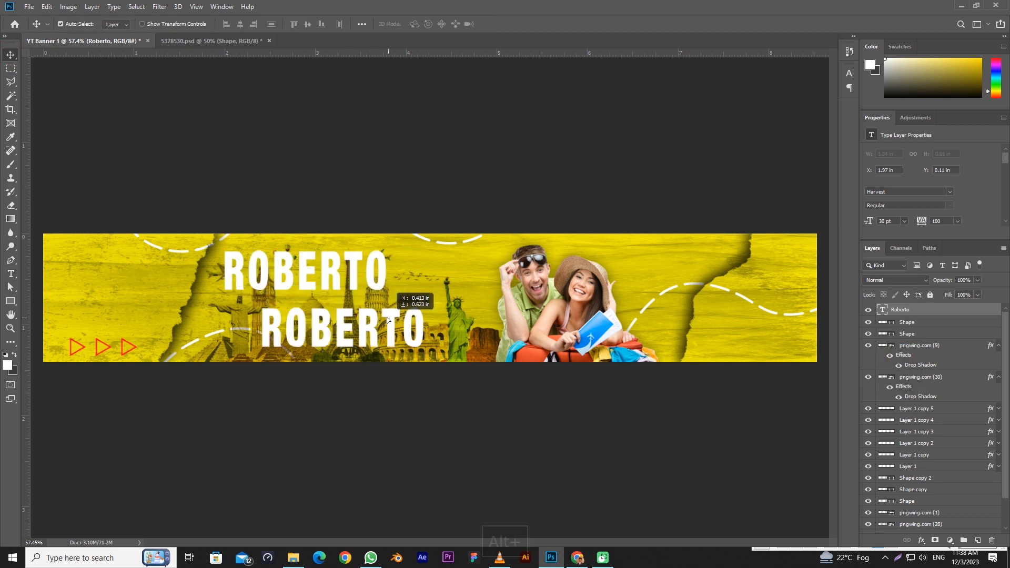
{"action": "double_click", "coordinate": [384, 308]}
{"action": "type", "text": "TRAVEL"}
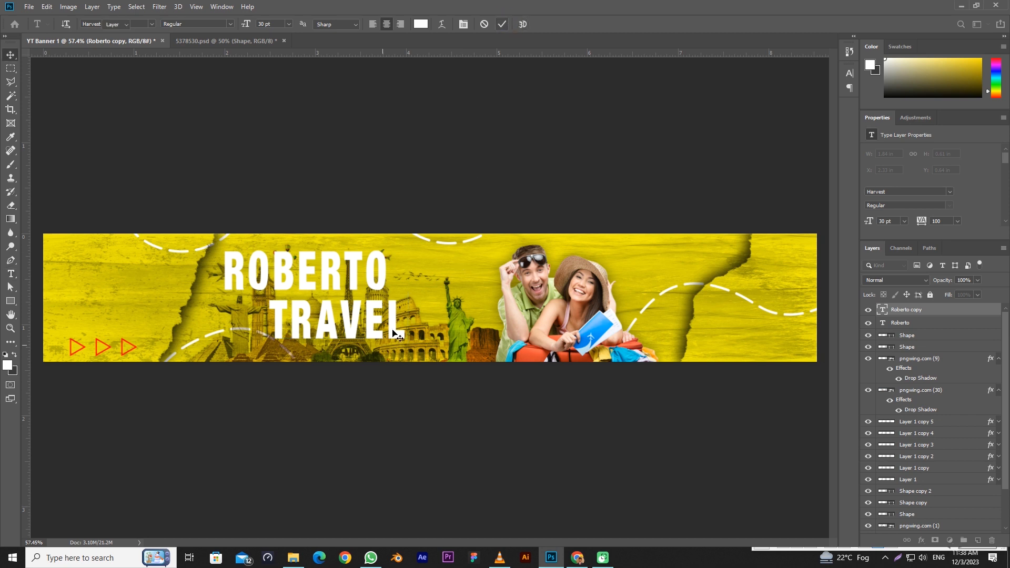
{"action": "left_click_drag", "start_coordinate": [397, 335], "coordinate": [430, 345]}
{"action": "double_click", "coordinate": [430, 342]}
{"action": "type", "text": "VLOG"}
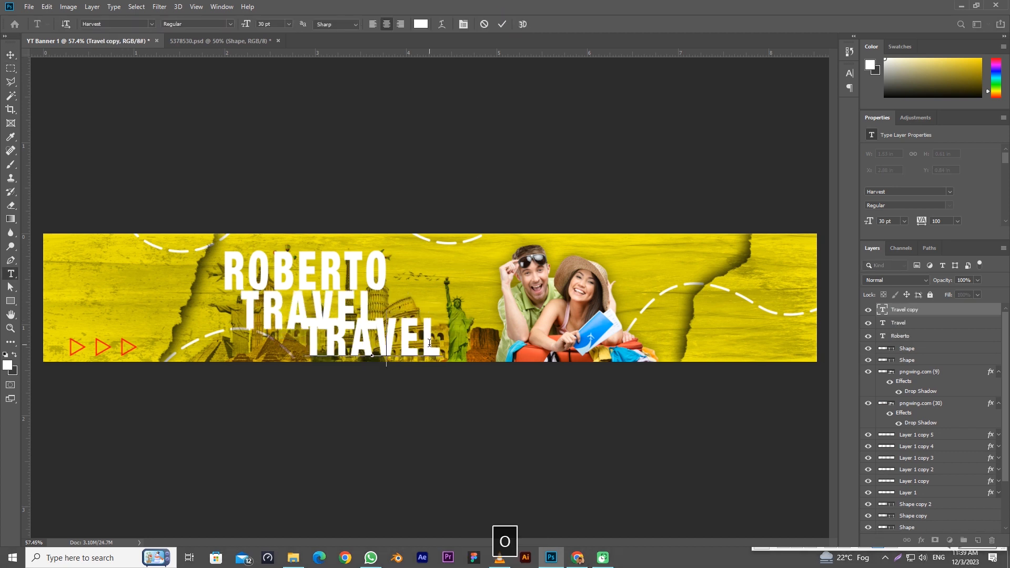
- Reposition the name and TRAVEL text lines into a staggered stack above VLOG
{"action": "left_click", "coordinate": [348, 257], "text": "ctrl"}
{"action": "left_click_drag", "start_coordinate": [348, 257], "coordinate": [342, 250]}
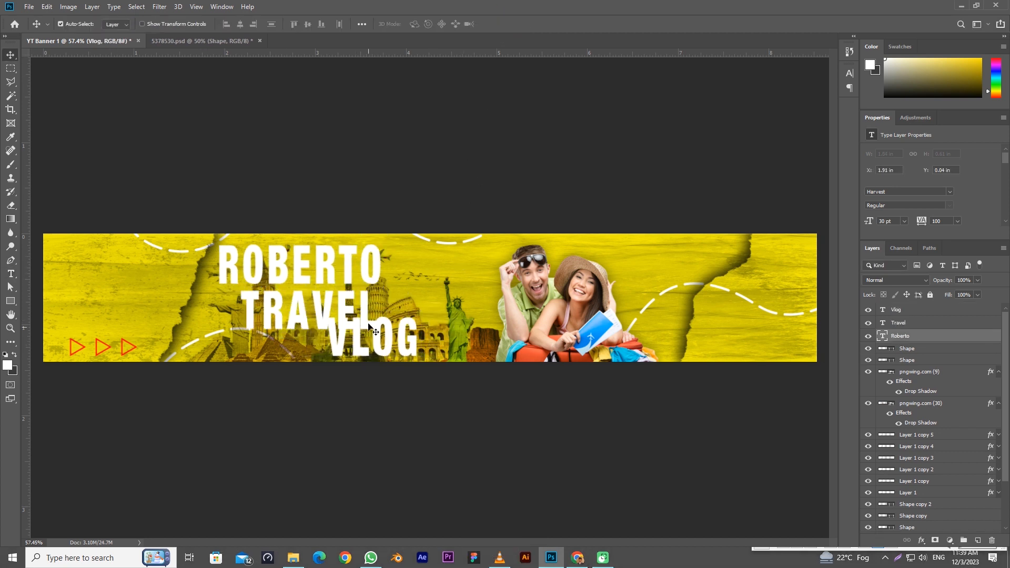
{"action": "left_click_drag", "start_coordinate": [366, 317], "coordinate": [367, 287]}
{"action": "left_click", "coordinate": [367, 279]}
- Change the TRAVEL text colour to bright red
{"action": "left_click", "coordinate": [940, 221]}
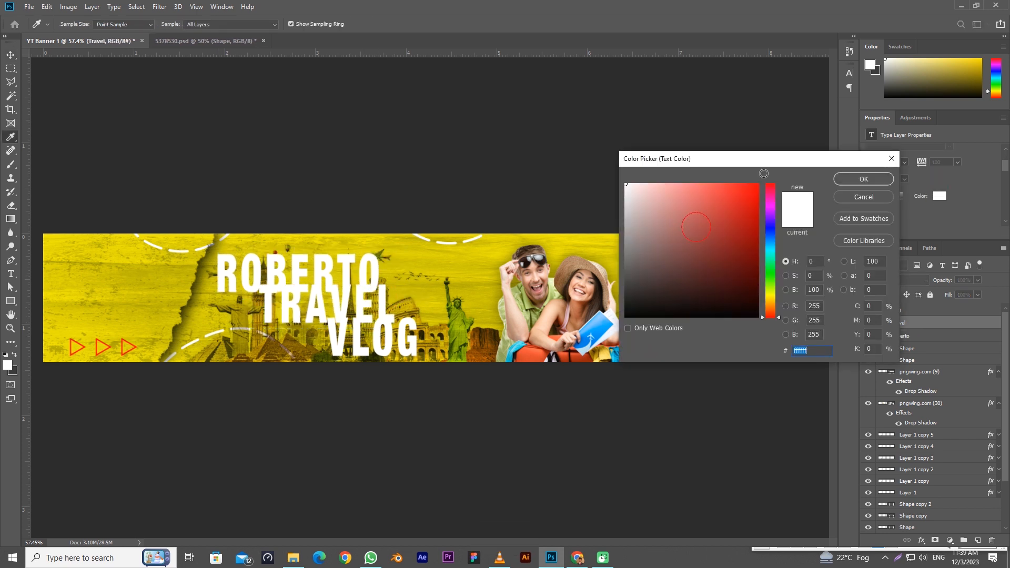
{"action": "left_click_drag", "start_coordinate": [761, 191], "coordinate": [787, 158]}
{"action": "left_click", "coordinate": [866, 181]}
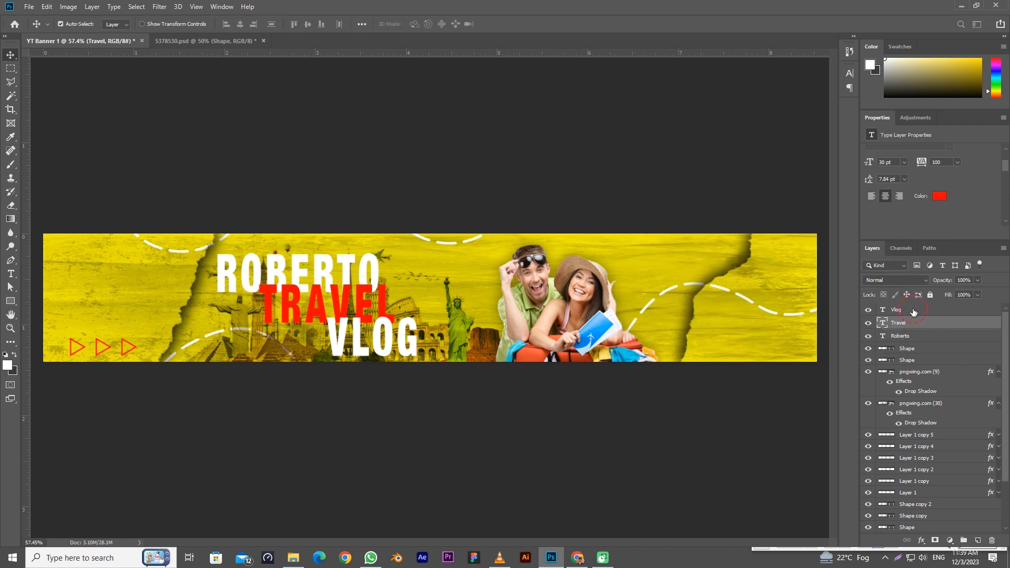
- Try colouring the VLOG text red and undo the change
{"action": "left_click", "coordinate": [926, 310]}
{"action": "left_click", "coordinate": [939, 196]}
{"action": "type", "text": "ff0000"}
{"action": "left_click", "coordinate": [861, 179]}
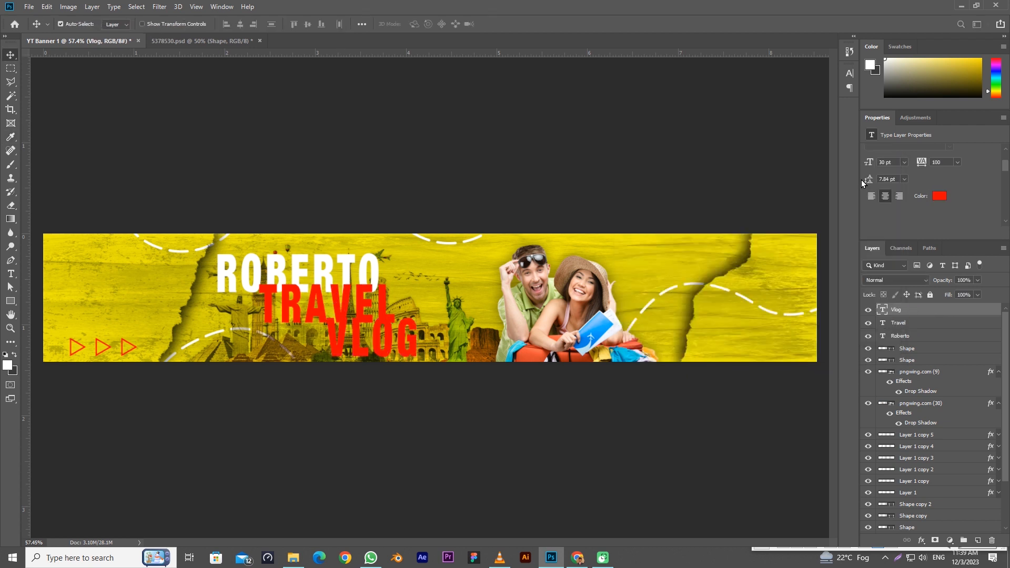
{"action": "key", "text": "ctrl+z"}
- Change the text colour of the name line to blue (0006ff)
{"action": "left_click", "coordinate": [922, 336]}
{"action": "left_click", "coordinate": [939, 196]}
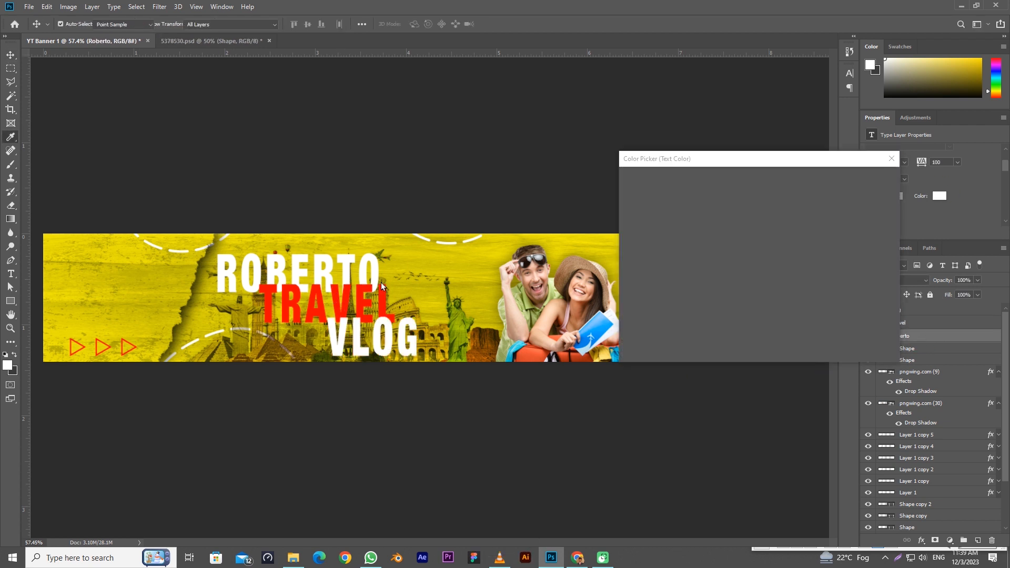
{"action": "type", "text": "ff0000"}
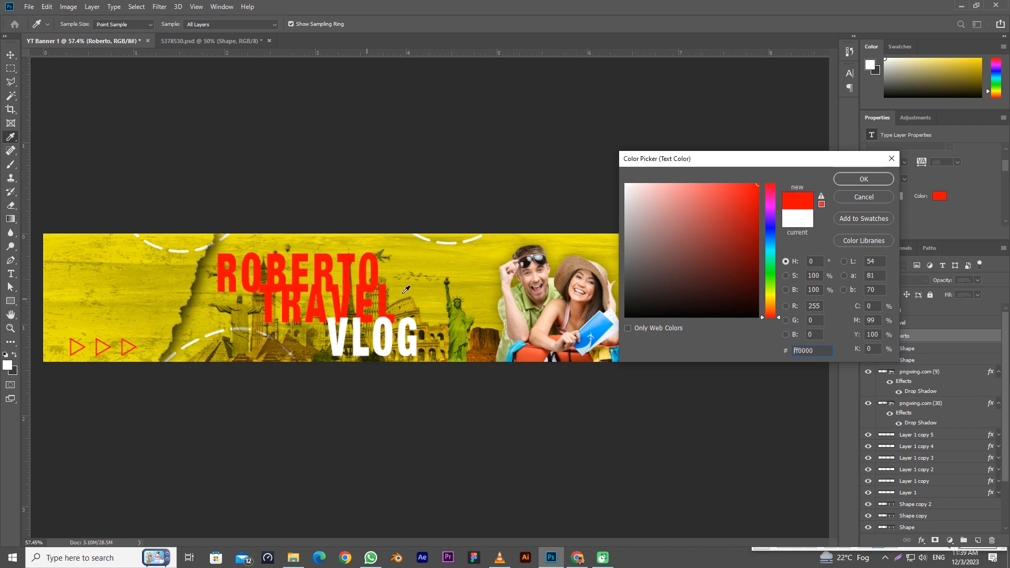
{"action": "left_click_drag", "start_coordinate": [770, 242], "coordinate": [770, 228]}
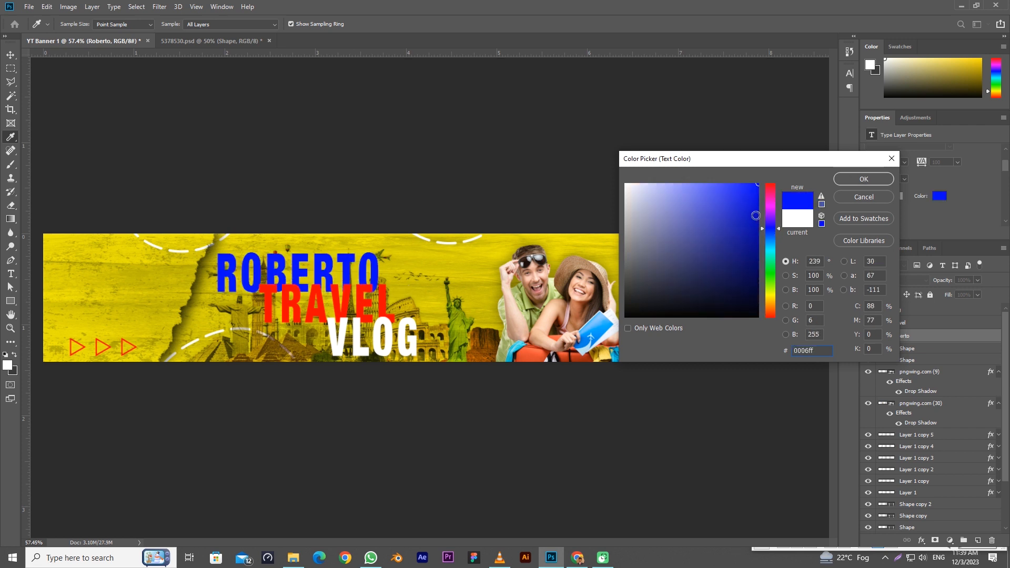
{"action": "left_click", "coordinate": [863, 179]}
- Show the guides and rearrange the title, moving the name and TRAVEL slightly right and VLOG just past the end of TRAVEL
{"action": "key", "text": "v"}
{"action": "left_click_drag", "start_coordinate": [354, 276], "coordinate": [387, 284]}
{"action": "key", "text": "ctrl+semicolon"}
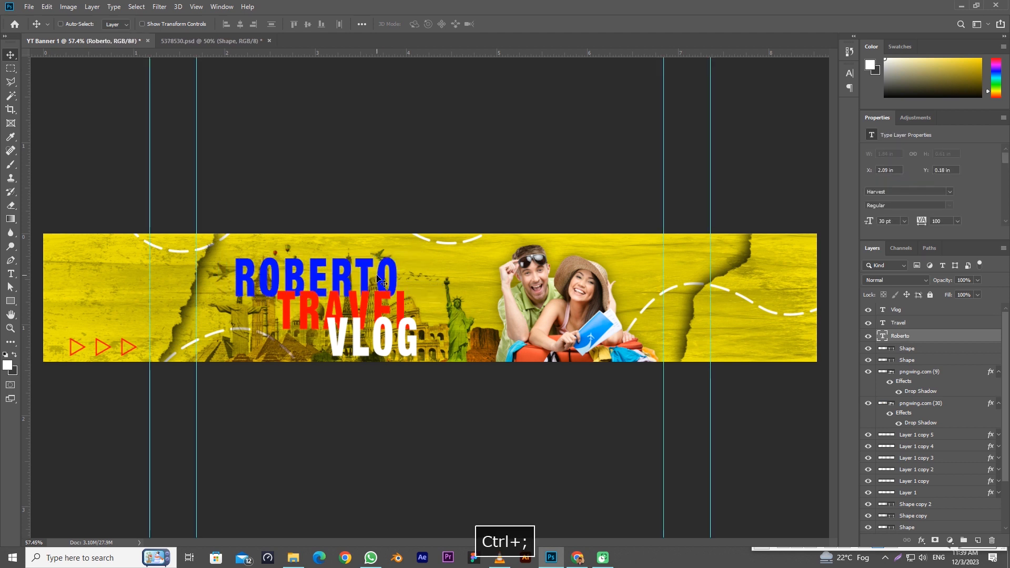
{"action": "left_click_drag", "start_coordinate": [377, 350], "coordinate": [472, 351]}
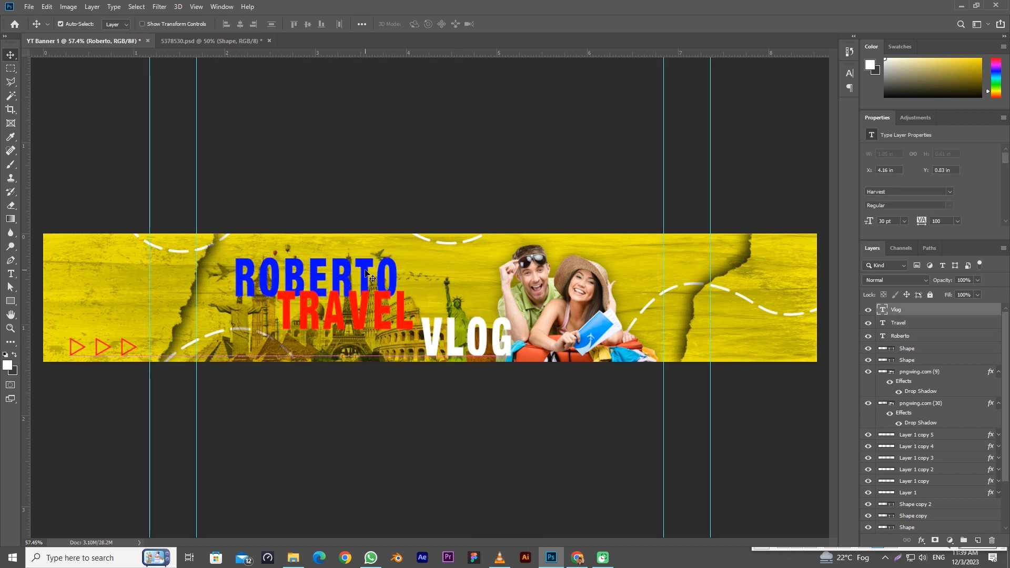
- Save the banner as YT Banner 1.psd and move TRAVEL slightly down from the name line
{"action": "left_click", "coordinate": [951, 192]}
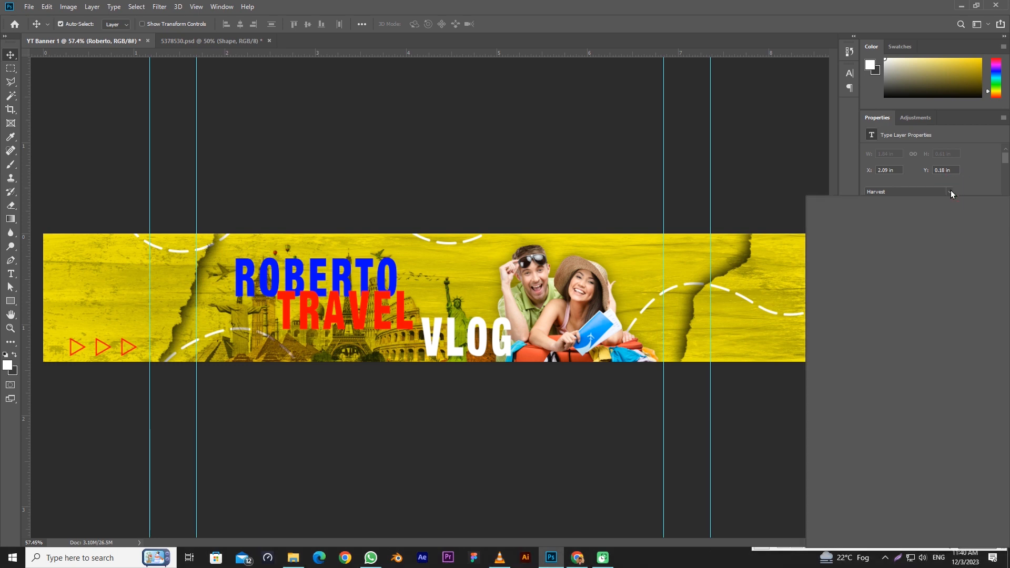
{"action": "left_click", "coordinate": [690, 151]}
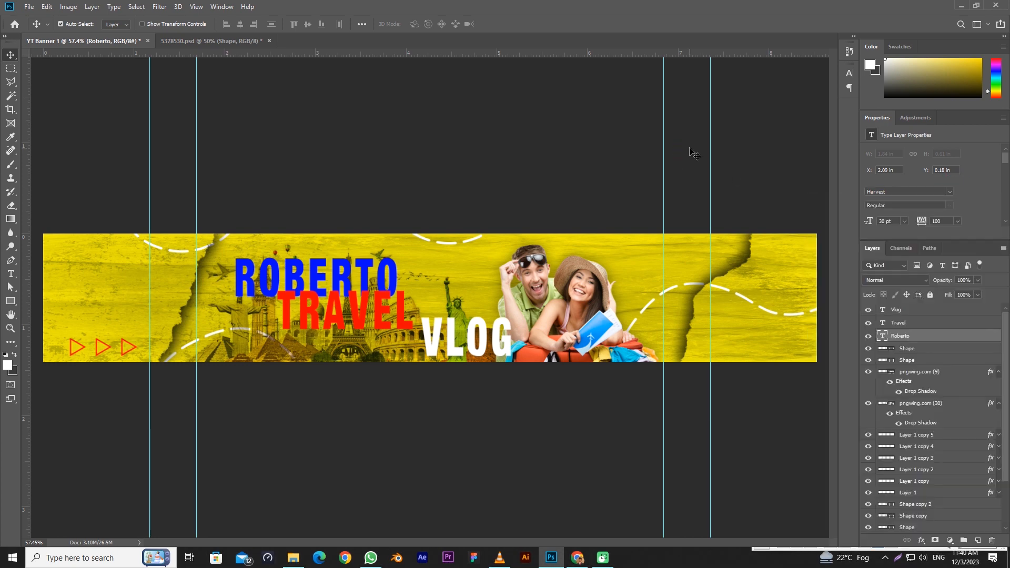
{"action": "key", "text": "ctrl+s"}
{"action": "left_click_drag", "start_coordinate": [399, 313], "coordinate": [403, 321]}
- Preview alternative fonts on the blue name line, including the Diamond Sparkling styles and the installed fonts alphabetically through Franklin Gothic
{"action": "left_click", "coordinate": [384, 288]}
{"action": "scroll", "coordinate": [383, 286], "scroll_direction": "up", "scroll_amount": 5}
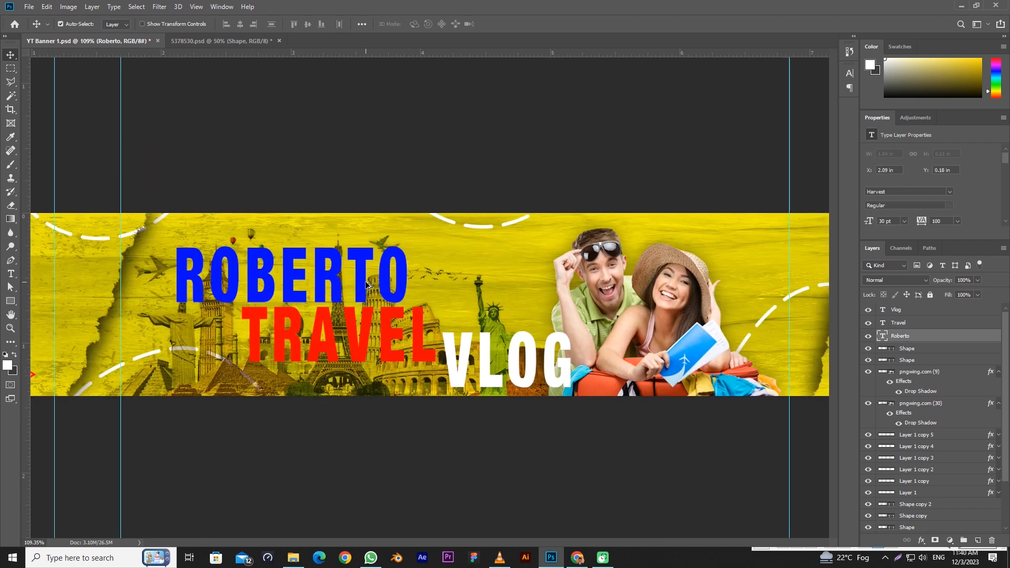
{"action": "left_click", "coordinate": [949, 192]}
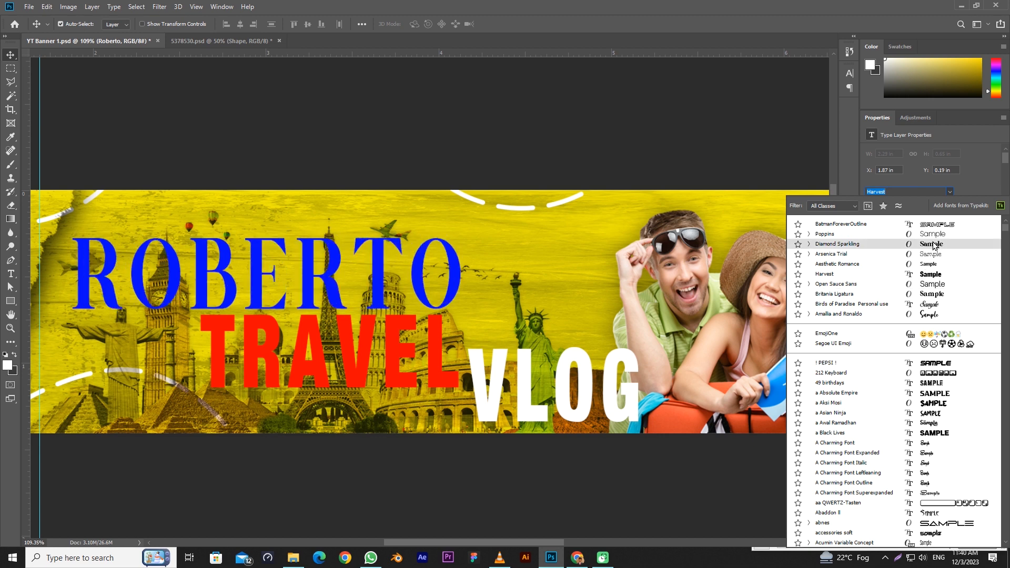
{"action": "left_click", "coordinate": [808, 244]}
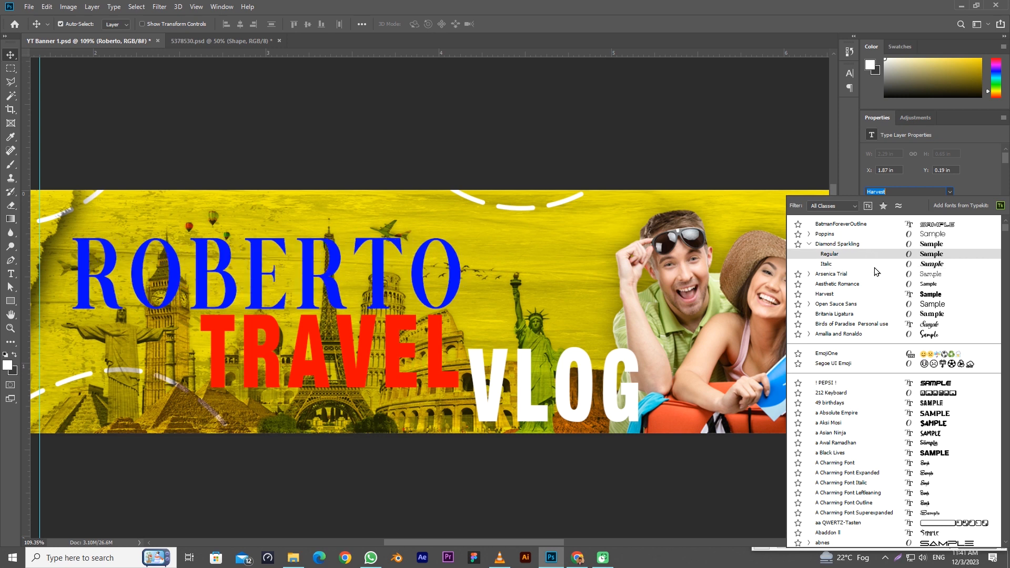
{"action": "scroll", "coordinate": [903, 470], "scroll_direction": "down", "scroll_amount": 4}
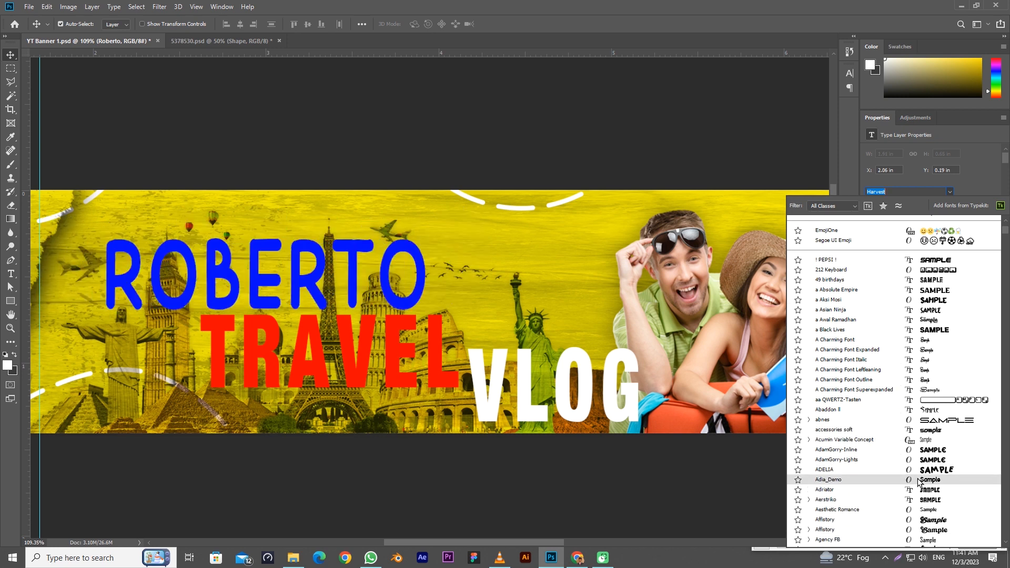
{"action": "scroll", "coordinate": [920, 484], "scroll_direction": "down", "scroll_amount": 3}
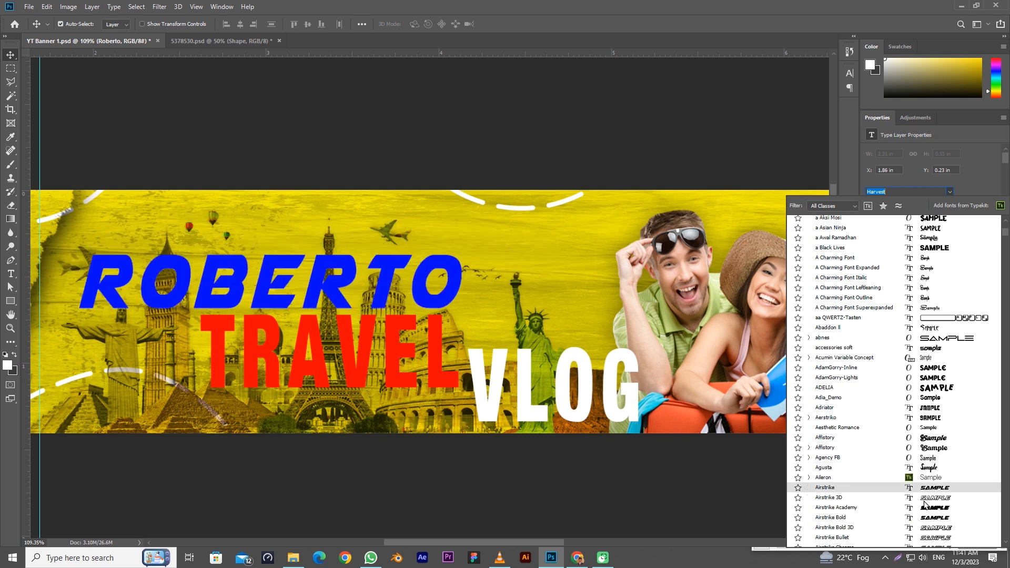
{"action": "scroll", "coordinate": [930, 490], "scroll_direction": "down", "scroll_amount": 3}
{"action": "scroll", "coordinate": [942, 467], "scroll_direction": "down", "scroll_amount": 4}
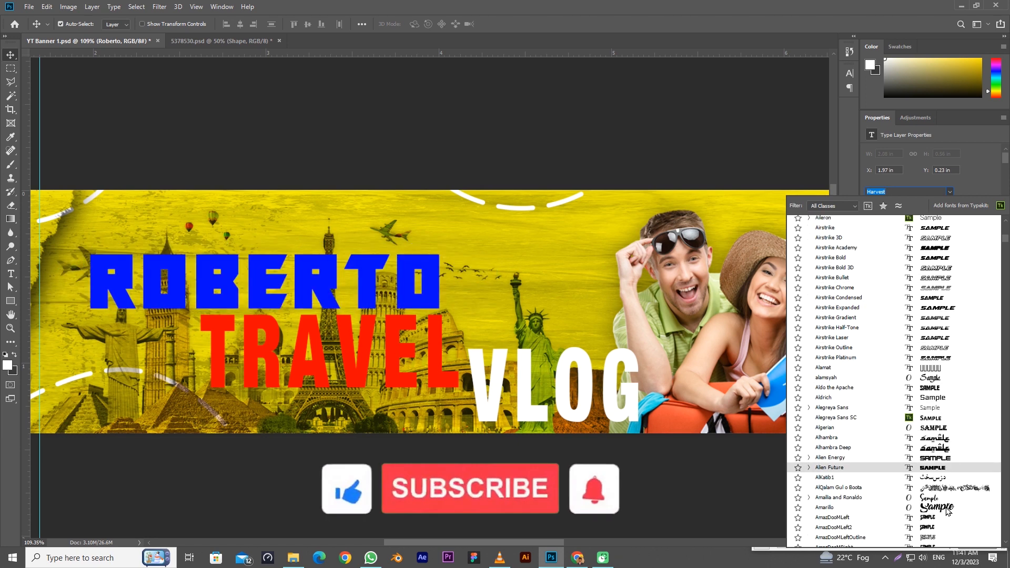
{"action": "scroll", "coordinate": [947, 483], "scroll_direction": "down", "scroll_amount": 3}
{"action": "scroll", "coordinate": [945, 485], "scroll_direction": "down", "scroll_amount": 7}
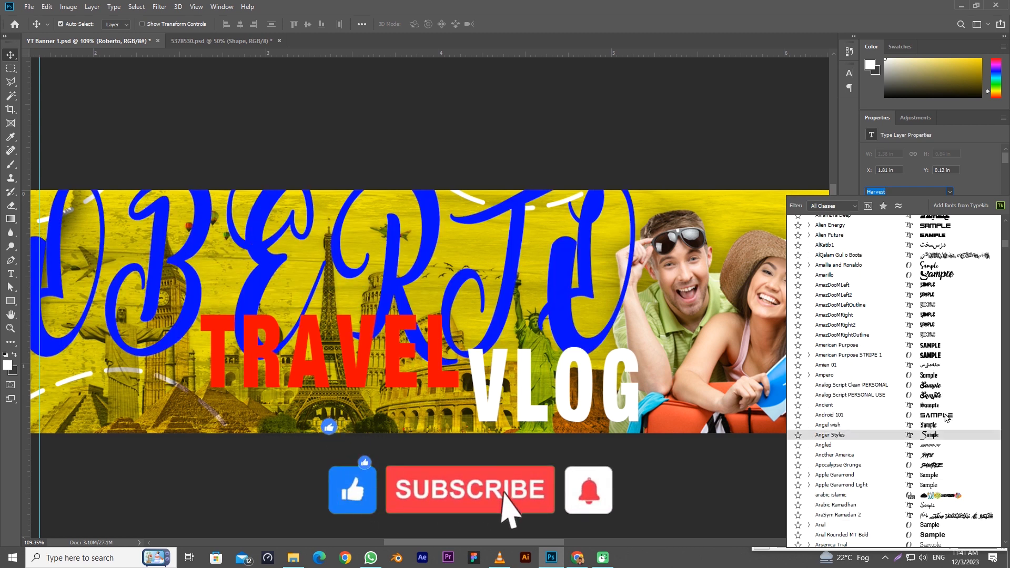
{"action": "scroll", "coordinate": [941, 432], "scroll_direction": "down", "scroll_amount": 1}
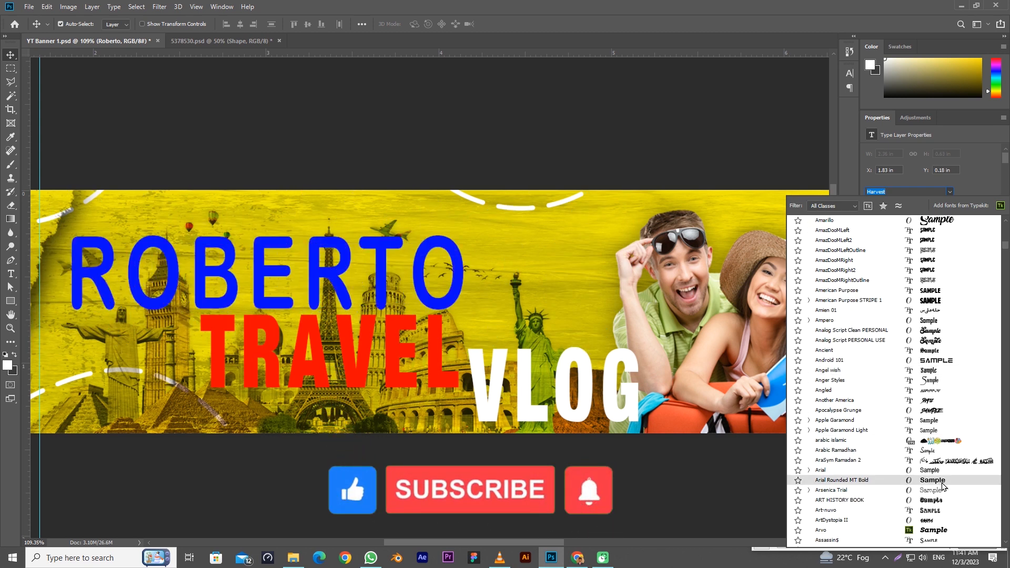
{"action": "scroll", "coordinate": [942, 457], "scroll_direction": "down", "scroll_amount": 1}
{"action": "scroll", "coordinate": [942, 477], "scroll_direction": "down", "scroll_amount": 6}
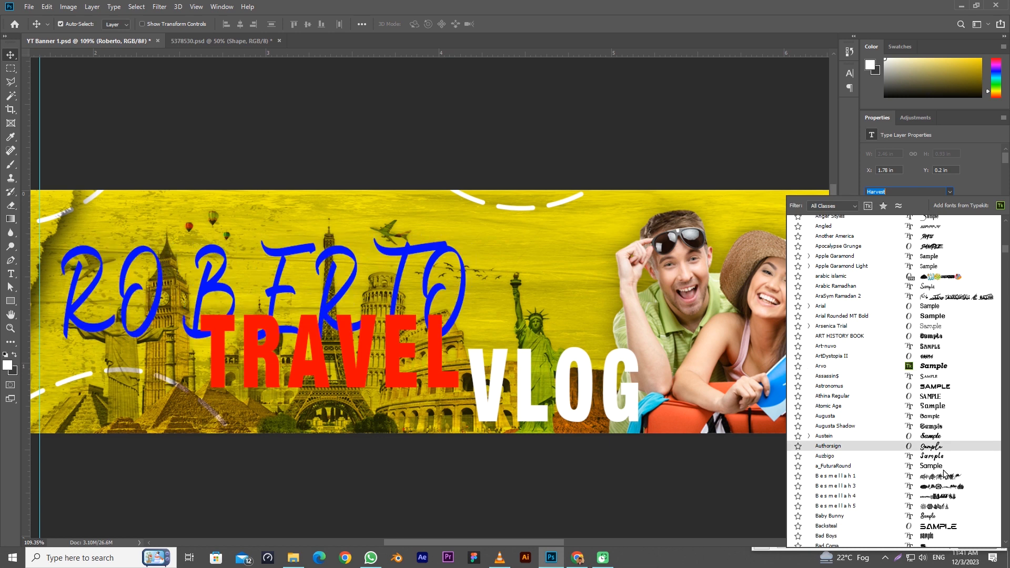
{"action": "scroll", "coordinate": [941, 478], "scroll_direction": "down", "scroll_amount": 1}
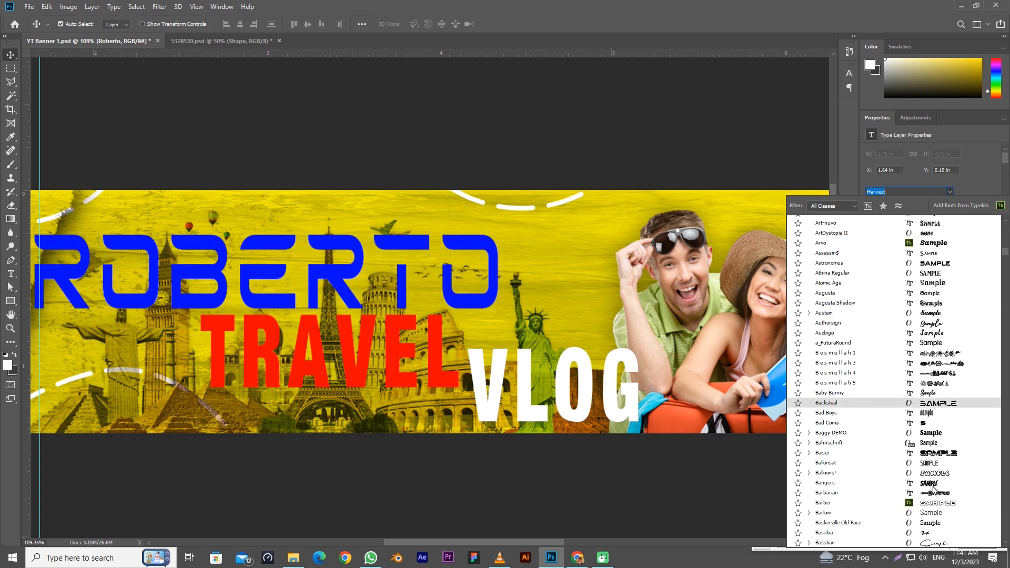
{"action": "scroll", "coordinate": [936, 503], "scroll_direction": "down", "scroll_amount": 2}
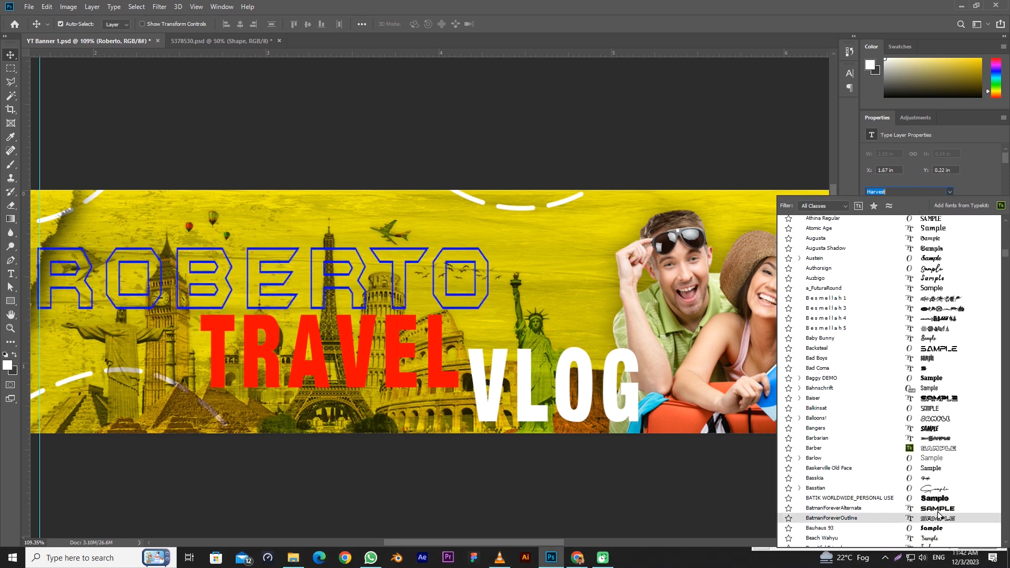
{"action": "scroll", "coordinate": [939, 474], "scroll_direction": "down", "scroll_amount": 5}
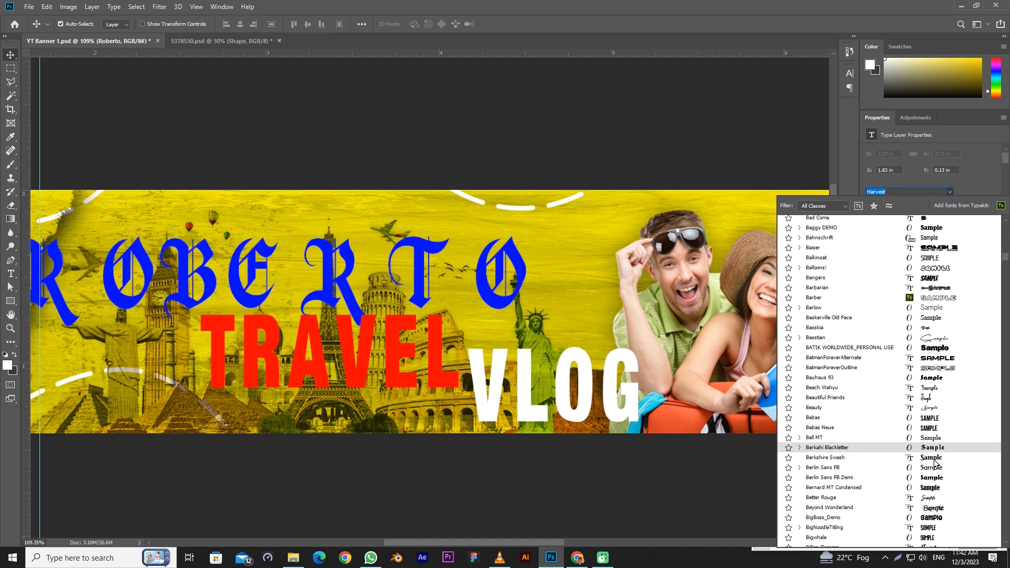
{"action": "scroll", "coordinate": [938, 442], "scroll_direction": "down", "scroll_amount": 2}
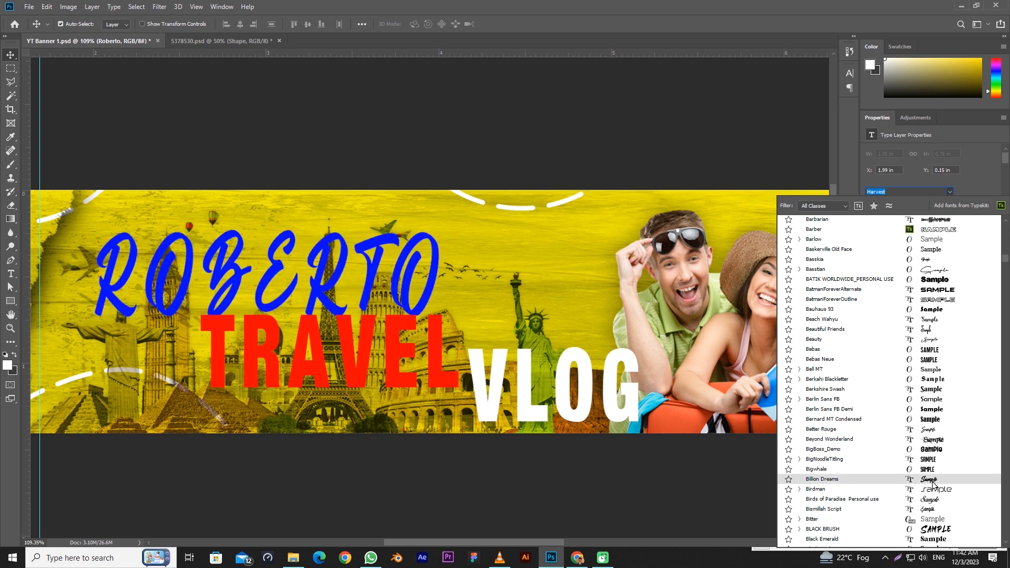
{"action": "scroll", "coordinate": [934, 486], "scroll_direction": "down", "scroll_amount": 1}
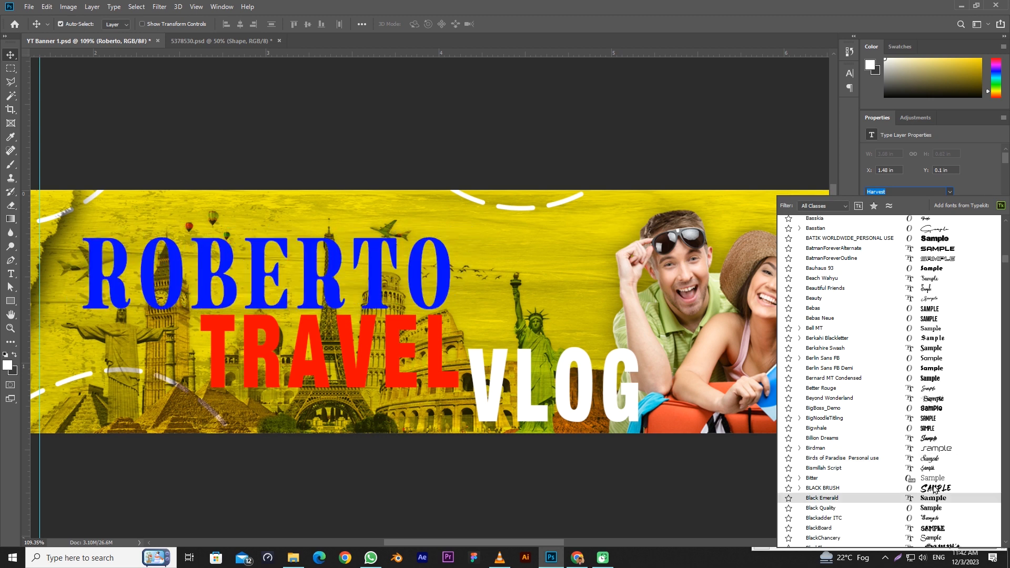
{"action": "scroll", "coordinate": [934, 494], "scroll_direction": "down", "scroll_amount": 3}
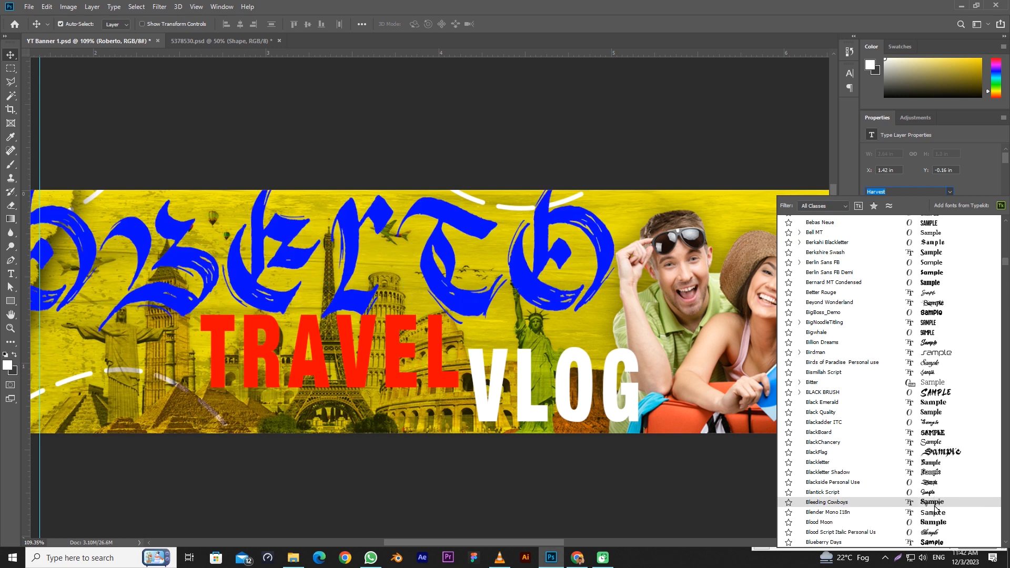
{"action": "scroll", "coordinate": [935, 506], "scroll_direction": "down", "scroll_amount": 4}
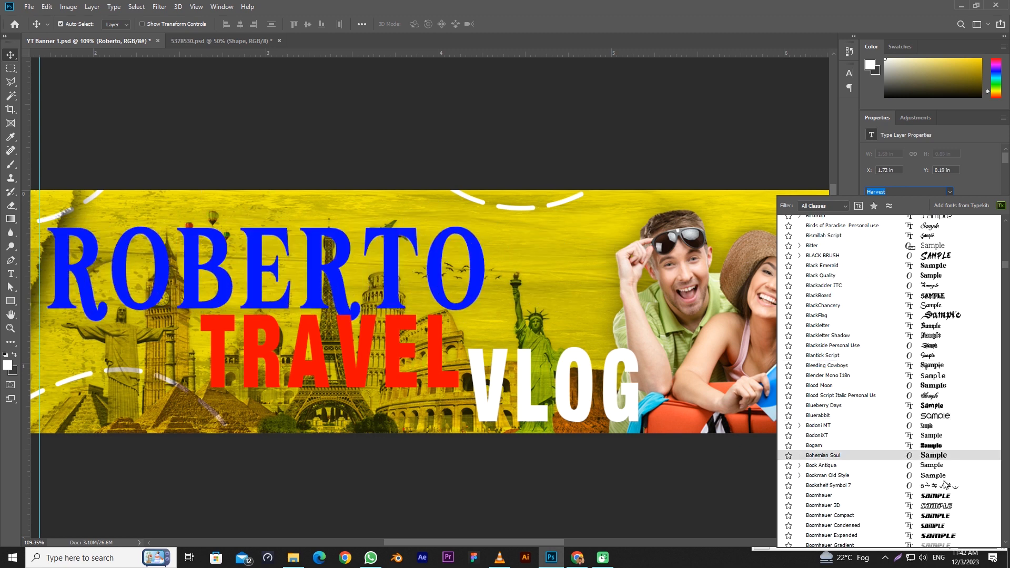
{"action": "scroll", "coordinate": [945, 481], "scroll_direction": "down", "scroll_amount": 6}
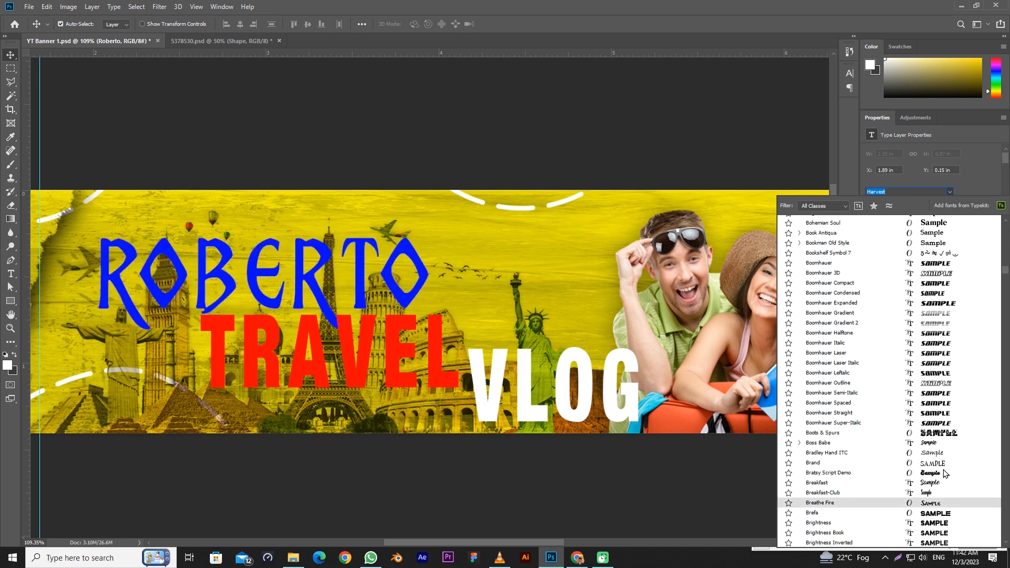
{"action": "scroll", "coordinate": [943, 462], "scroll_direction": "down", "scroll_amount": 8}
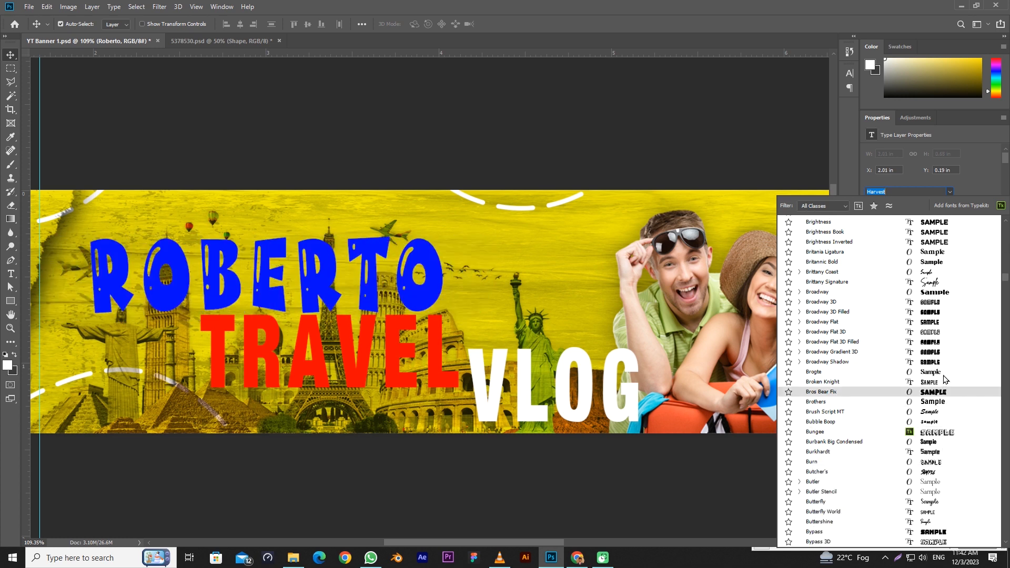
{"action": "scroll", "coordinate": [938, 473], "scroll_direction": "down", "scroll_amount": 4}
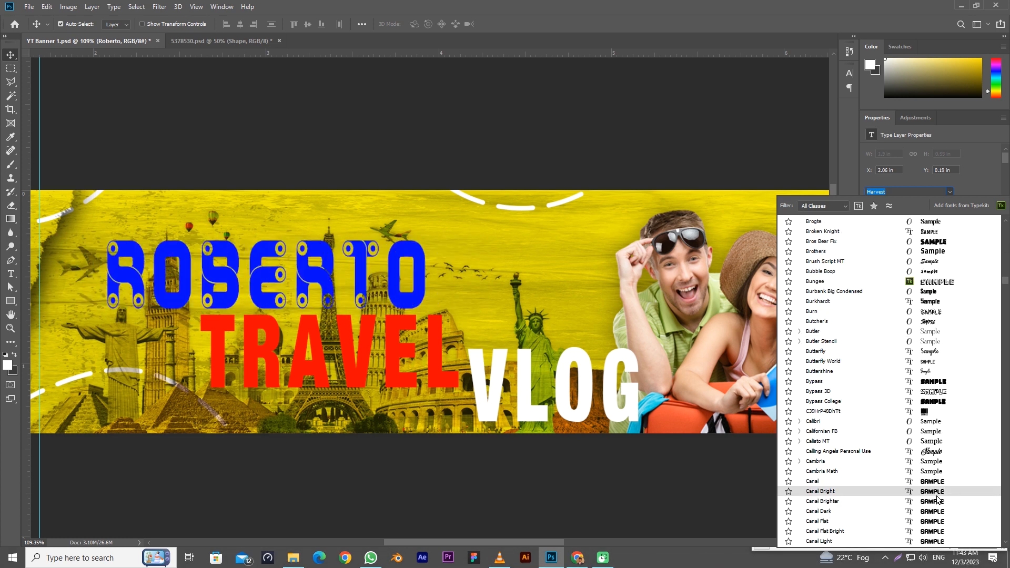
{"action": "scroll", "coordinate": [938, 489], "scroll_direction": "down", "scroll_amount": 6}
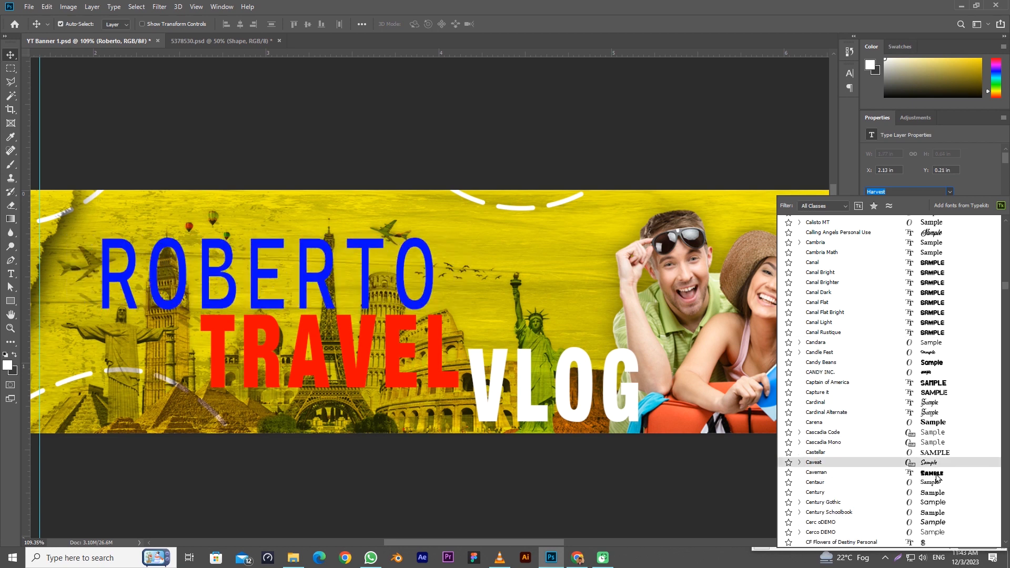
{"action": "scroll", "coordinate": [942, 452], "scroll_direction": "down", "scroll_amount": 2}
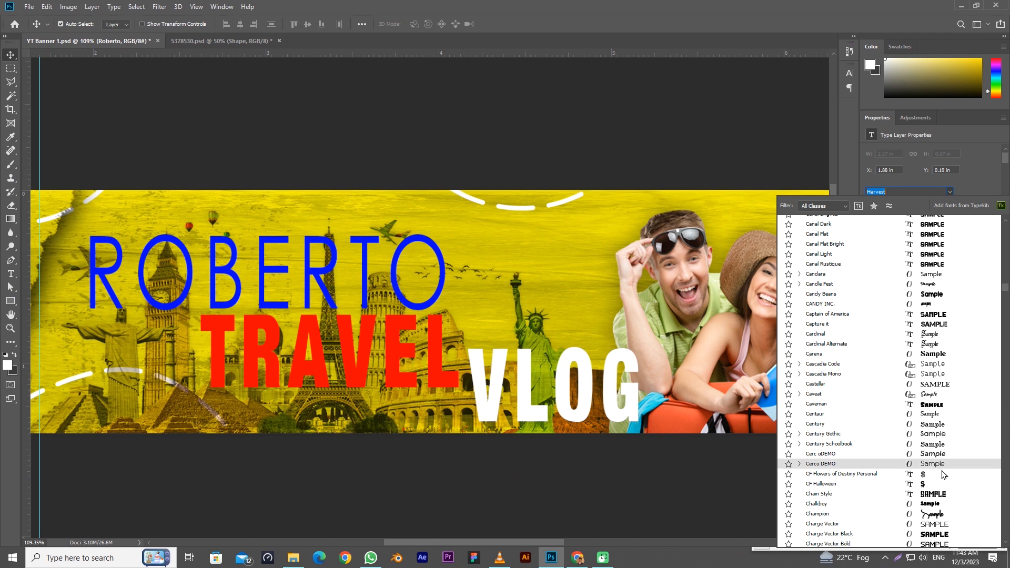
{"action": "scroll", "coordinate": [951, 494], "scroll_direction": "down", "scroll_amount": 3}
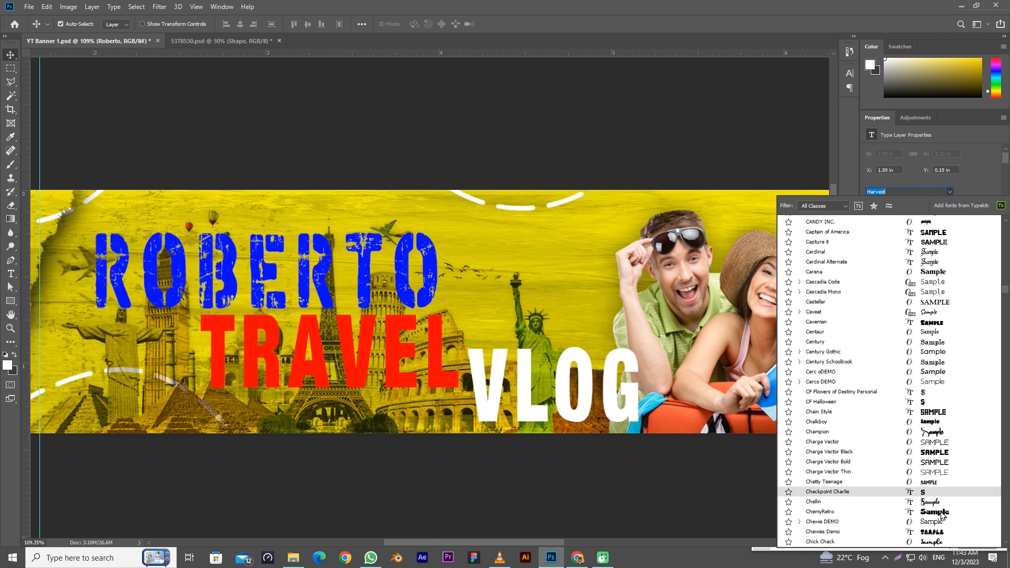
{"action": "scroll", "coordinate": [950, 492], "scroll_direction": "down", "scroll_amount": 3}
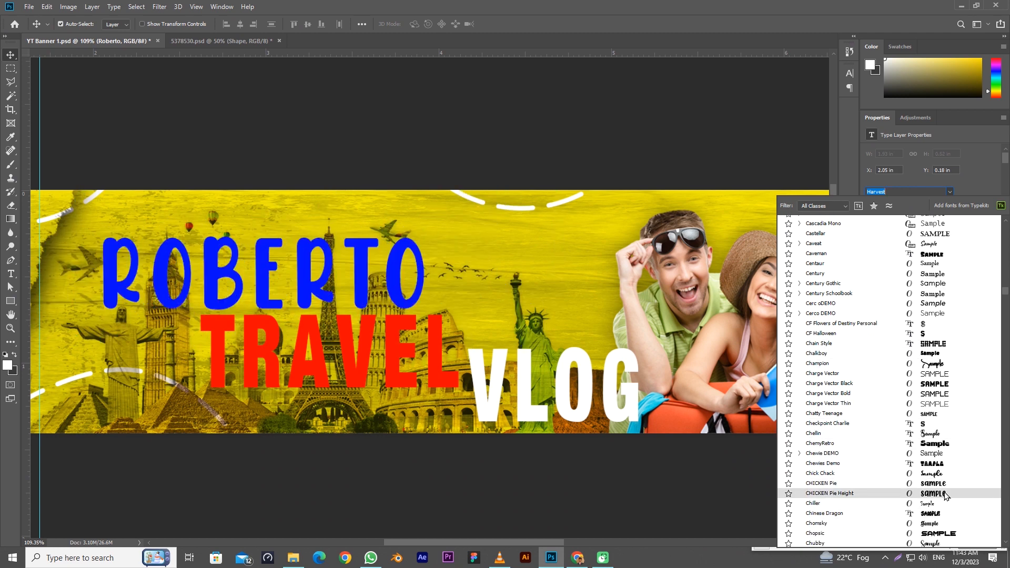
{"action": "scroll", "coordinate": [947, 488], "scroll_direction": "down", "scroll_amount": 3}
{"action": "scroll", "coordinate": [945, 481], "scroll_direction": "down", "scroll_amount": 3}
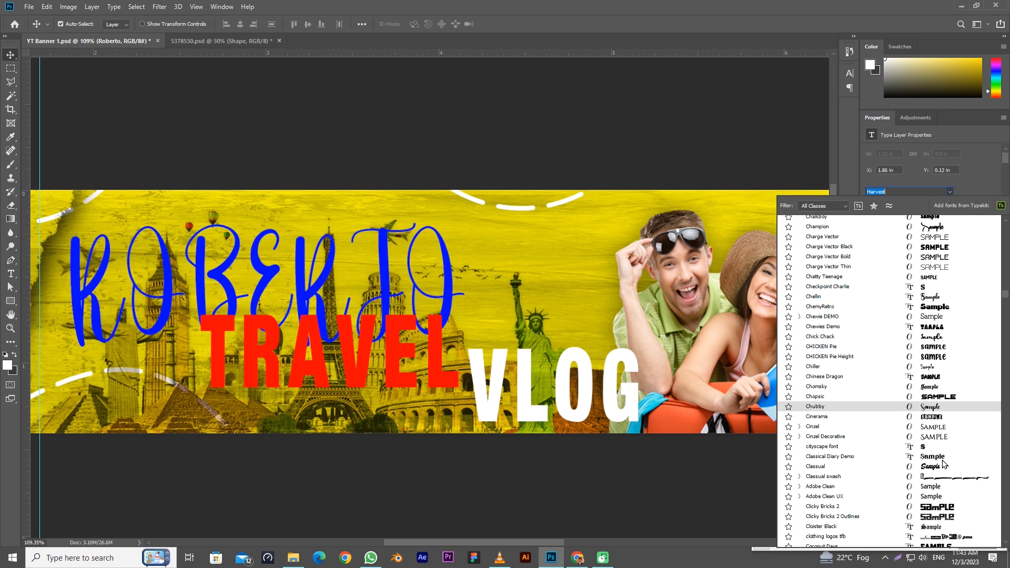
{"action": "scroll", "coordinate": [940, 461], "scroll_direction": "down", "scroll_amount": 3}
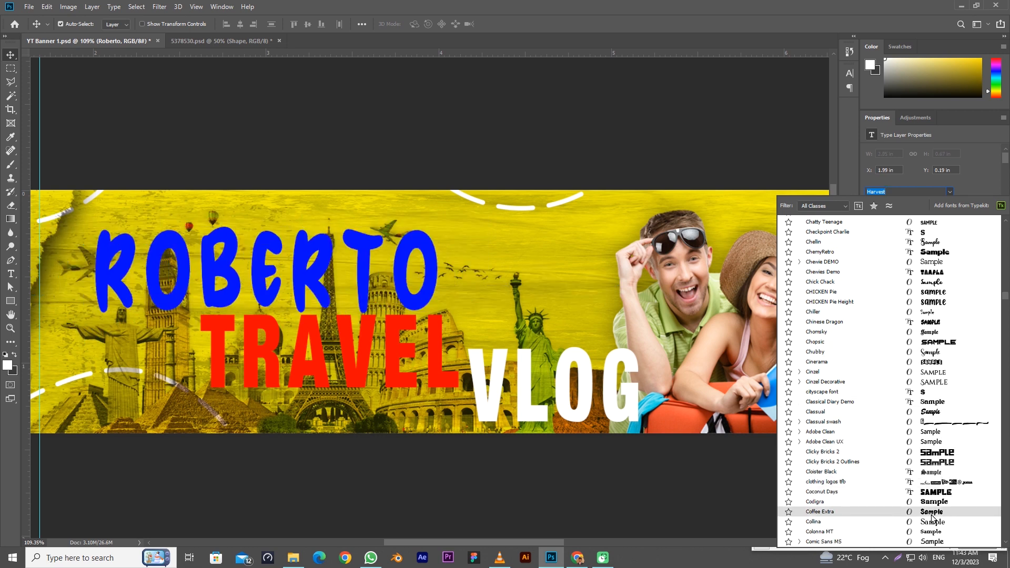
{"action": "scroll", "coordinate": [932, 518], "scroll_direction": "down", "scroll_amount": 5}
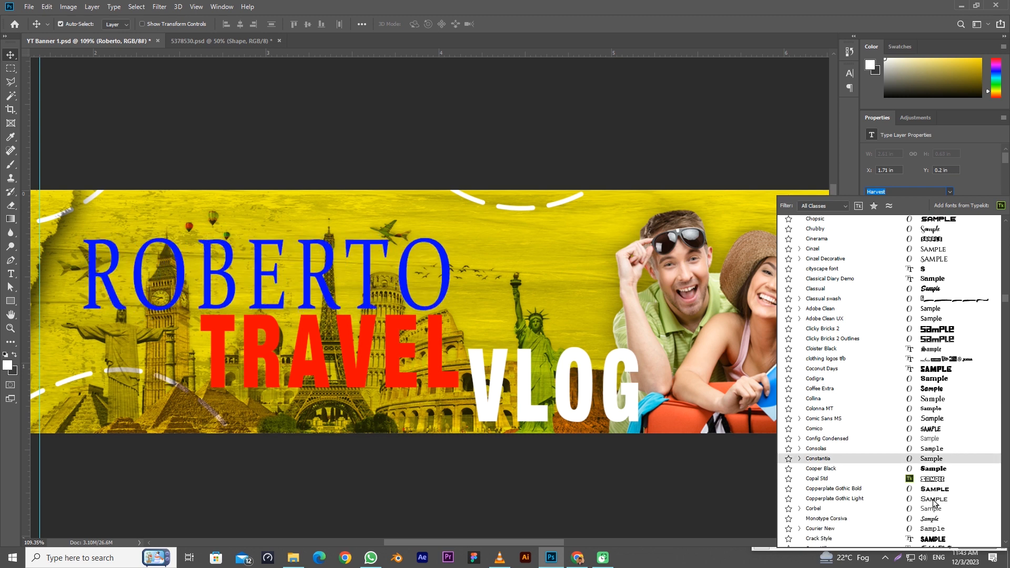
{"action": "scroll", "coordinate": [936, 492], "scroll_direction": "down", "scroll_amount": 4}
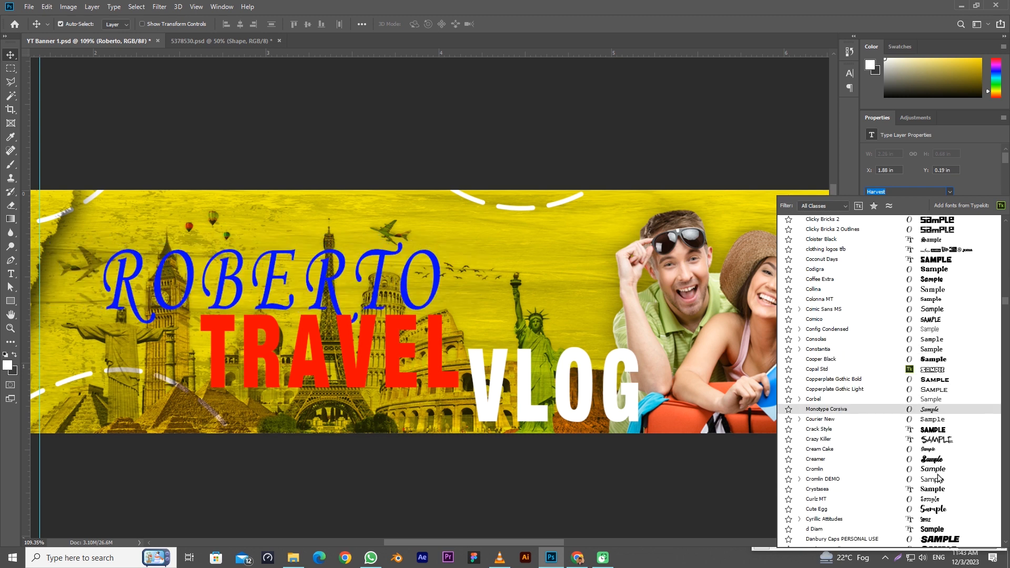
{"action": "scroll", "coordinate": [941, 486], "scroll_direction": "down", "scroll_amount": 2}
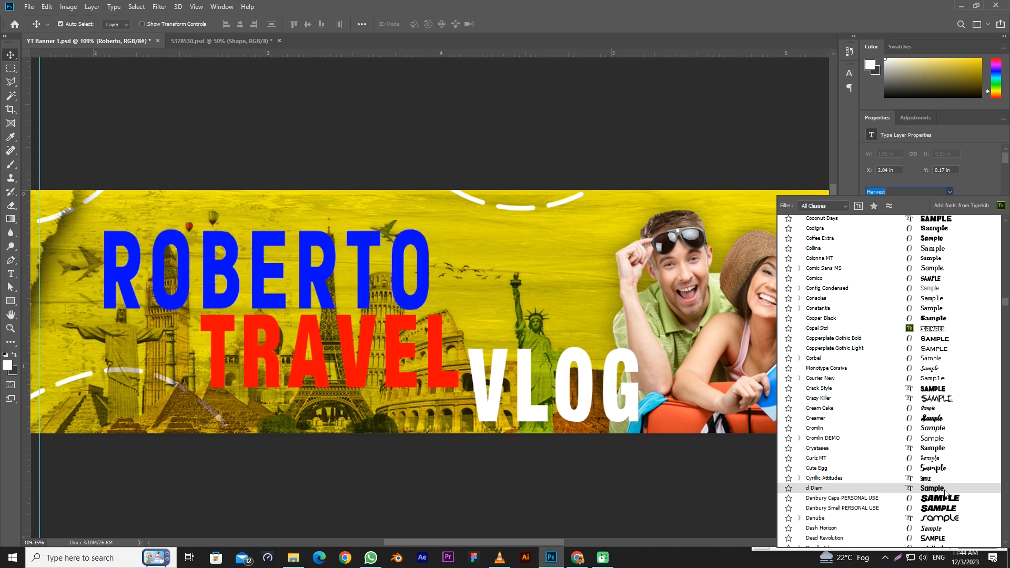
{"action": "scroll", "coordinate": [944, 494], "scroll_direction": "down", "scroll_amount": 3}
{"action": "scroll", "coordinate": [947, 503], "scroll_direction": "down", "scroll_amount": 3}
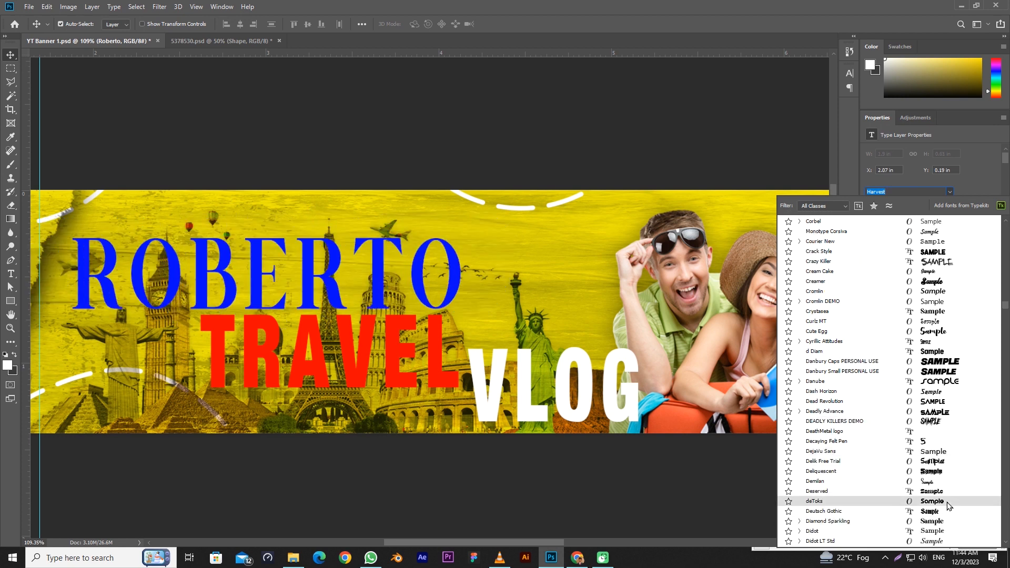
{"action": "scroll", "coordinate": [947, 505], "scroll_direction": "down", "scroll_amount": 3}
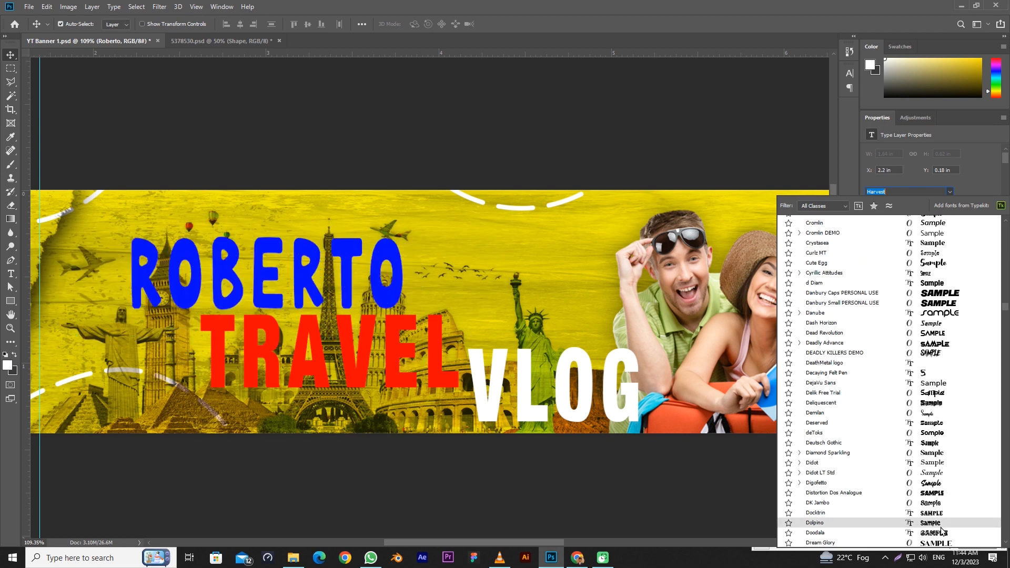
{"action": "scroll", "coordinate": [942, 526], "scroll_direction": "down", "scroll_amount": 6}
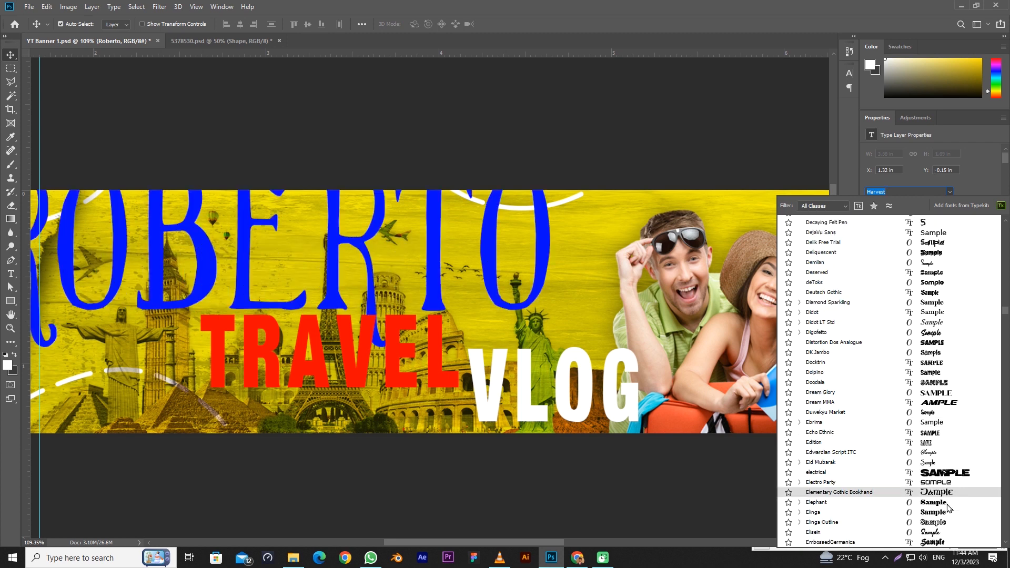
{"action": "scroll", "coordinate": [948, 508], "scroll_direction": "down", "scroll_amount": 3}
{"action": "scroll", "coordinate": [951, 480], "scroll_direction": "down", "scroll_amount": 3}
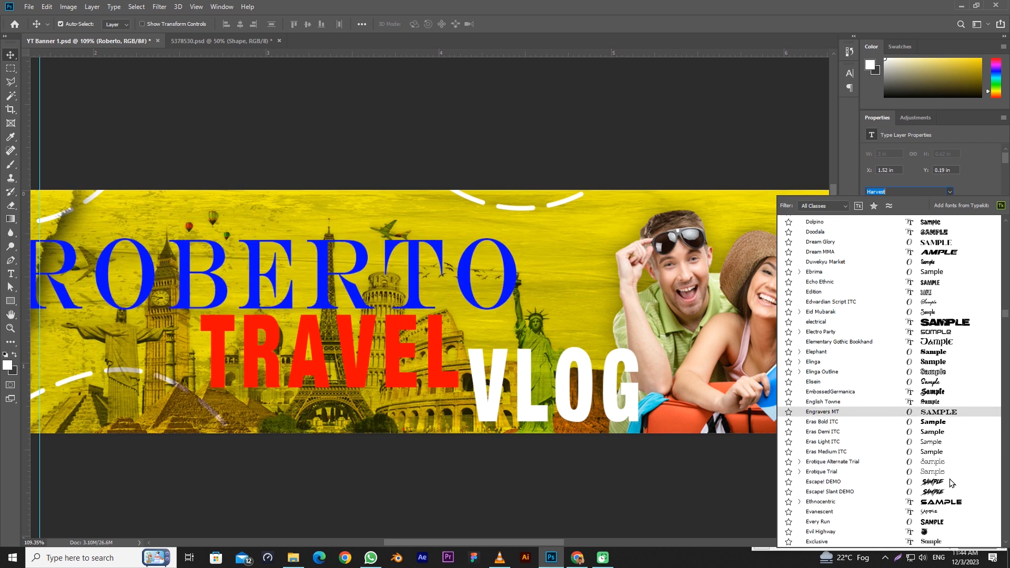
{"action": "scroll", "coordinate": [946, 478], "scroll_direction": "down", "scroll_amount": 3}
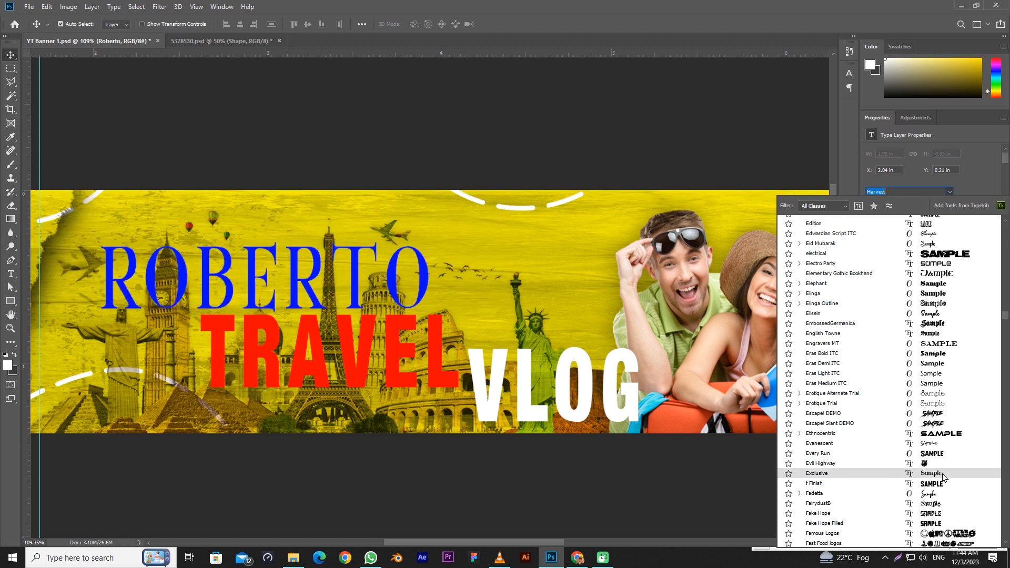
{"action": "scroll", "coordinate": [944, 476], "scroll_direction": "down", "scroll_amount": 2}
{"action": "scroll", "coordinate": [941, 473], "scroll_direction": "down", "scroll_amount": 3}
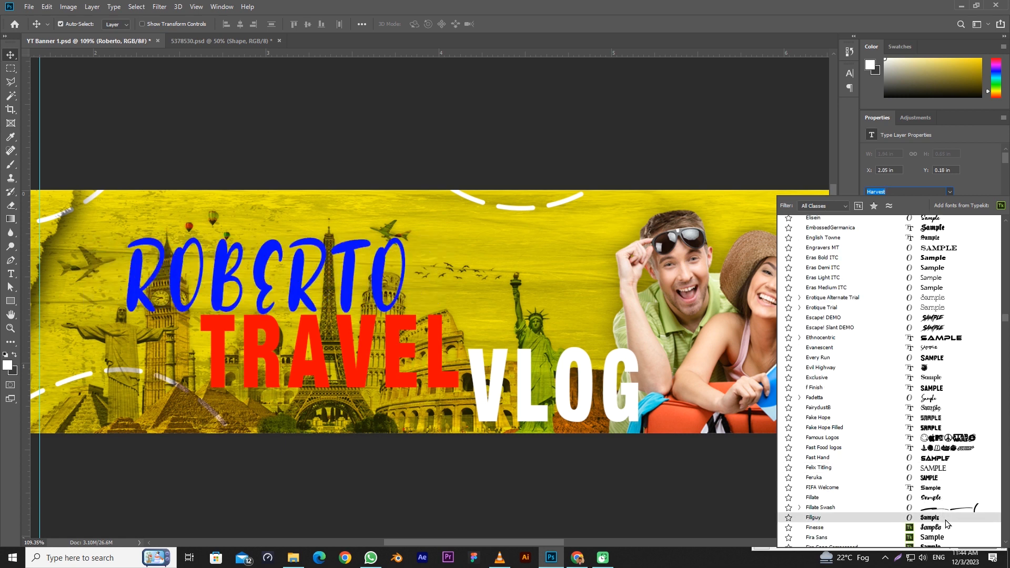
{"action": "scroll", "coordinate": [945, 518], "scroll_direction": "down", "scroll_amount": 10}
{"action": "scroll", "coordinate": [947, 524], "scroll_direction": "down", "scroll_amount": 3}
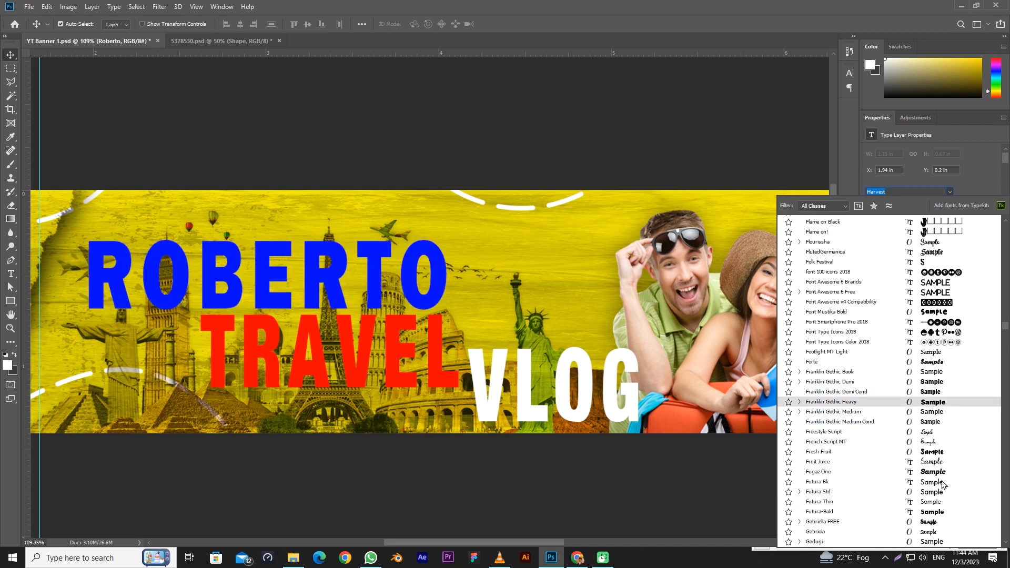
- Preview further fonts on the blue name line, including Glamorous Trial, Britania Ligatura and Arsenica Trial, and apply Harvest
{"action": "scroll", "coordinate": [945, 484], "scroll_direction": "down", "scroll_amount": 10}
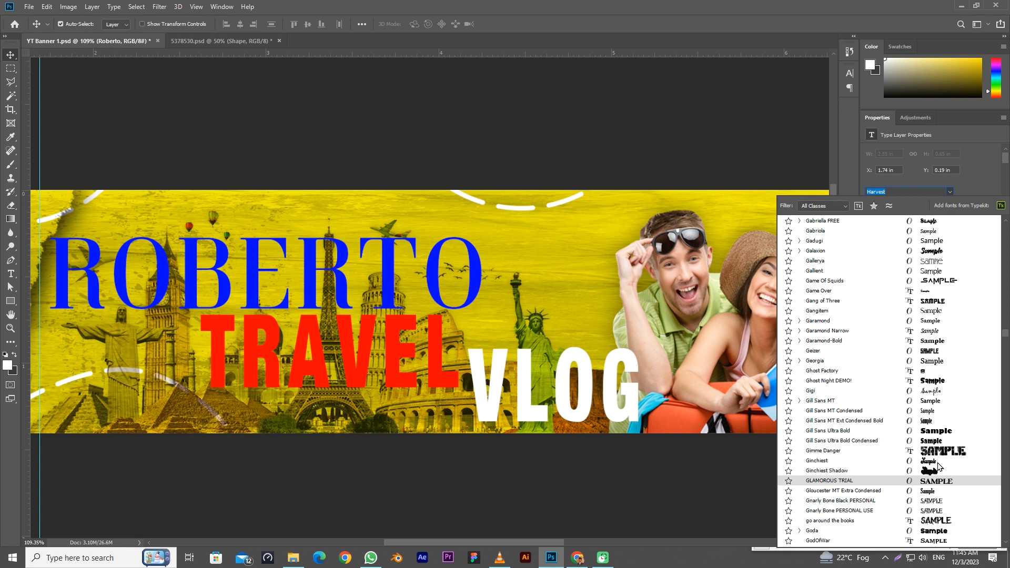
{"action": "key", "text": "Escape"}
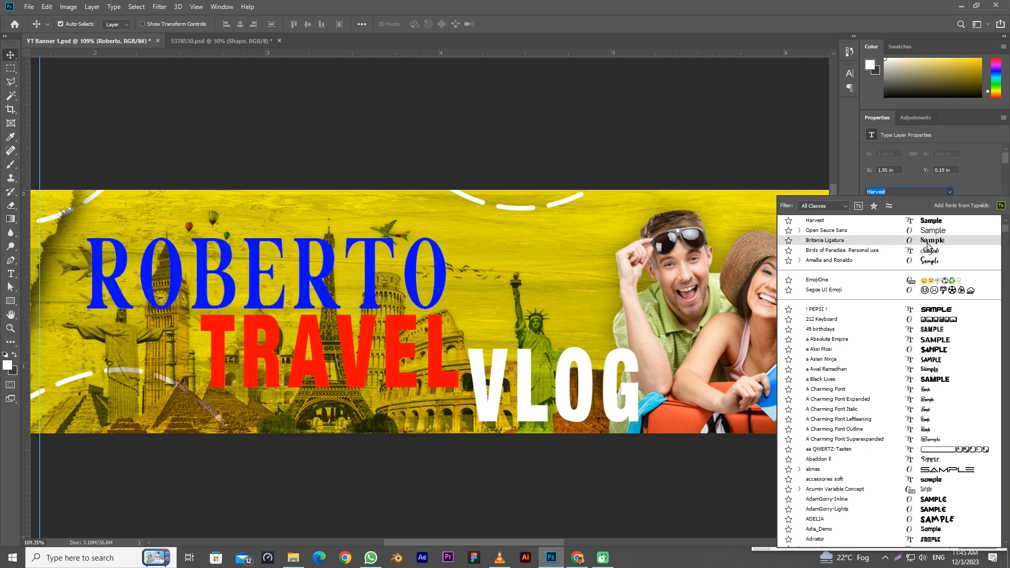
{"action": "scroll", "coordinate": [928, 245], "scroll_direction": "up", "scroll_amount": 2}
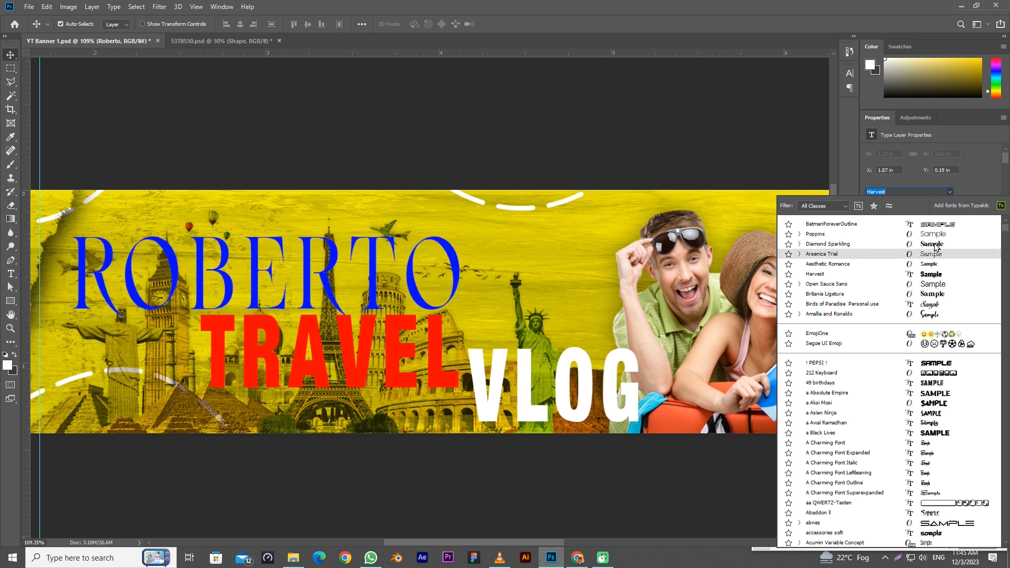
{"action": "left_click", "coordinate": [932, 274]}
- Move the blue name line and the TRAVEL line slightly up, and nudge TRAVEL a little left
{"action": "mouse_move", "coordinate": [398, 269]}
{"action": "left_mouse_down"}
{"action": "mouse_move", "coordinate": [388, 271]}
{"action": "mouse_move", "coordinate": [401, 262]}
{"action": "left_mouse_up"}
{"action": "left_click", "coordinate": [847, 74]}
{"action": "left_click_drag", "start_coordinate": [436, 326], "coordinate": [440, 317]}
{"action": "key", "text": "Left"}
{"action": "key", "text": "Left"}
{"action": "key", "text": "Left"}
{"action": "key", "text": "Left"}
{"action": "key", "text": "Left"}
{"action": "key", "text": "Left"}
{"action": "key", "text": "Left"}
{"action": "key", "text": "Left"}
{"action": "key", "text": "Left"}
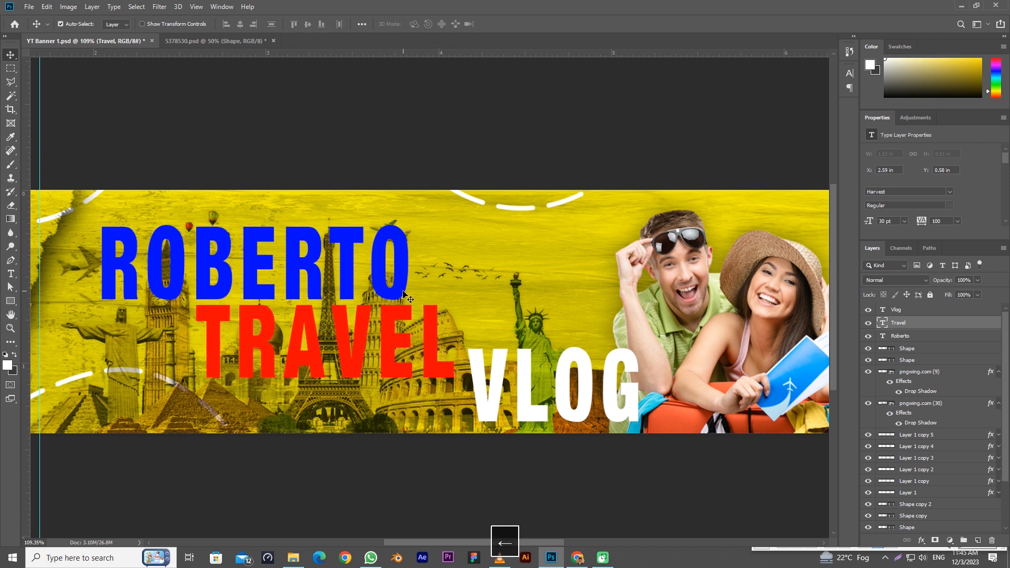
- Set the vertical scale of the TRAVEL text to 120% and nudge the line slightly up
{"action": "left_click", "coordinate": [849, 73]}
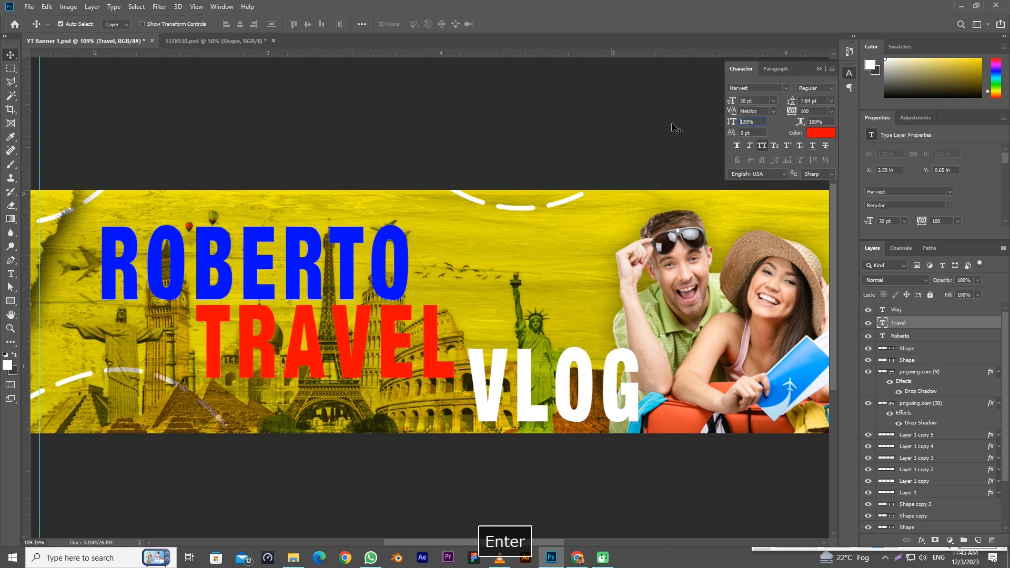
{"action": "left_click", "coordinate": [819, 68]}
{"action": "key", "text": "Right"}
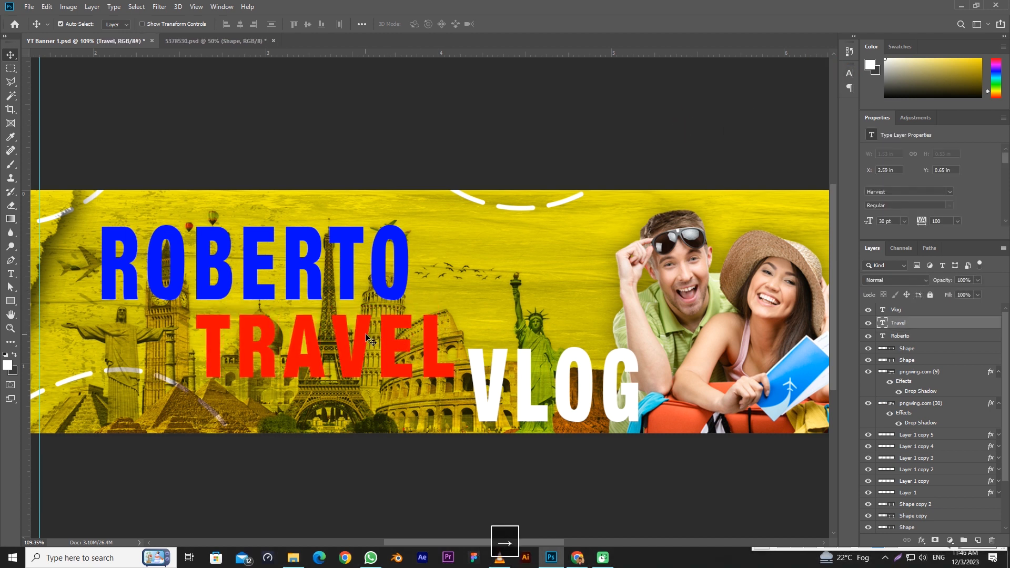
{"action": "key", "text": "Up"}
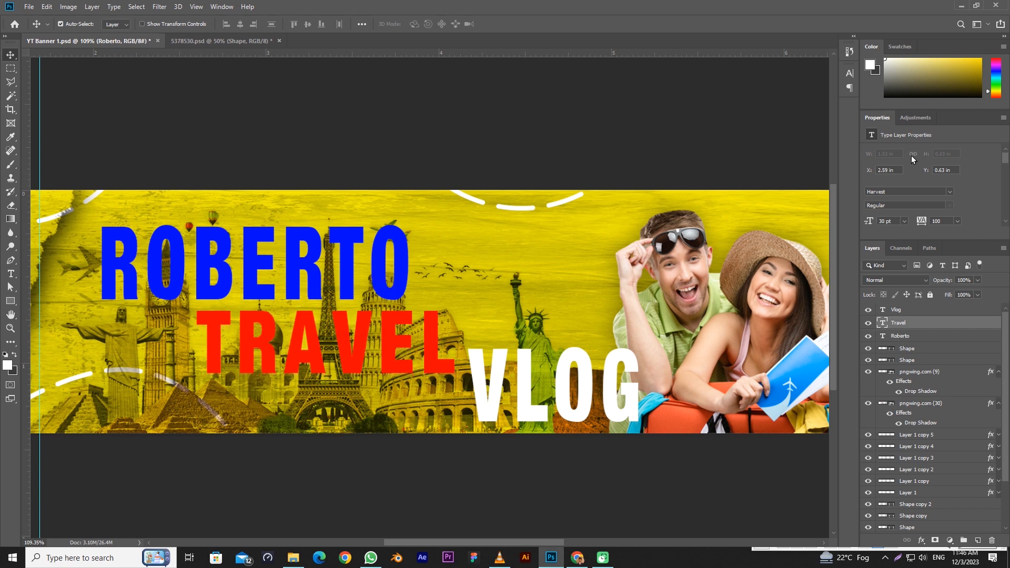
- Change the font of the TRAVEL text to Poppins in the SemiBold style
{"action": "left_click", "coordinate": [949, 192]}
{"action": "left_click", "coordinate": [946, 244]}
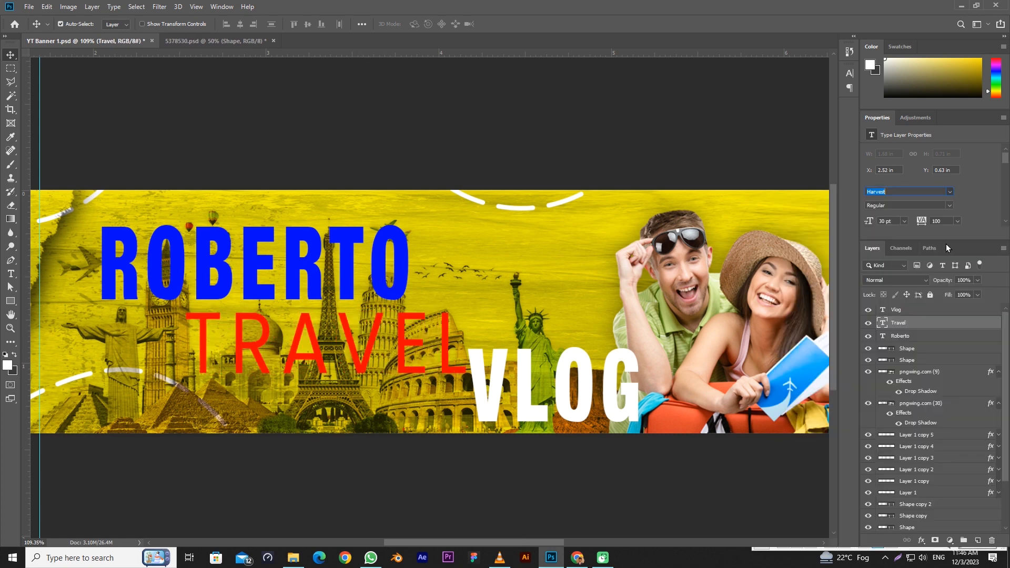
{"action": "left_click", "coordinate": [949, 206]}
{"action": "left_click", "coordinate": [940, 298]}
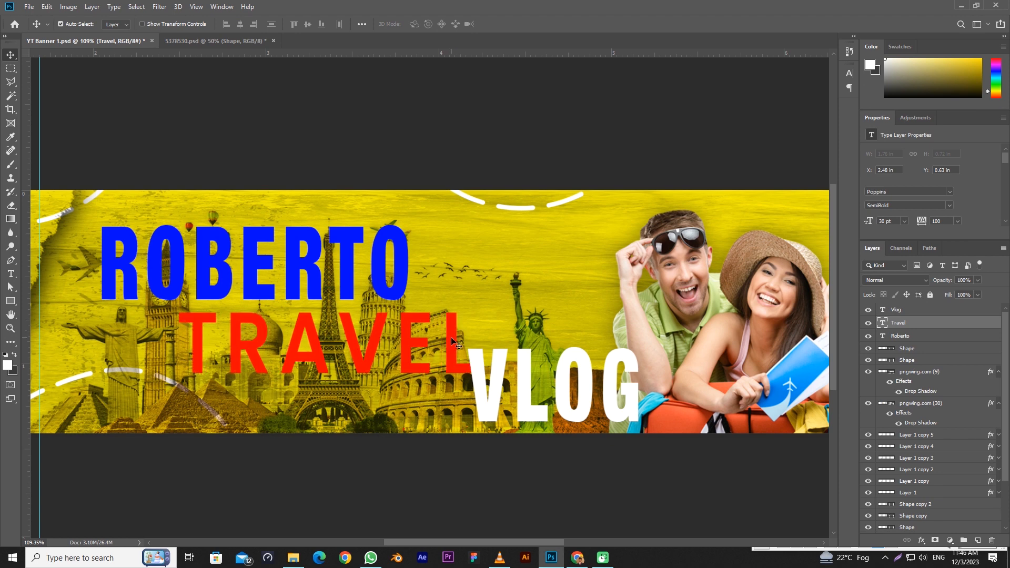
- Set the tracking of the TRAVEL text to 0 and shift it slightly left beneath the name line
{"action": "left_click", "coordinate": [939, 221]}
{"action": "type", "text": "0"}
{"action": "key", "text": "Return"}
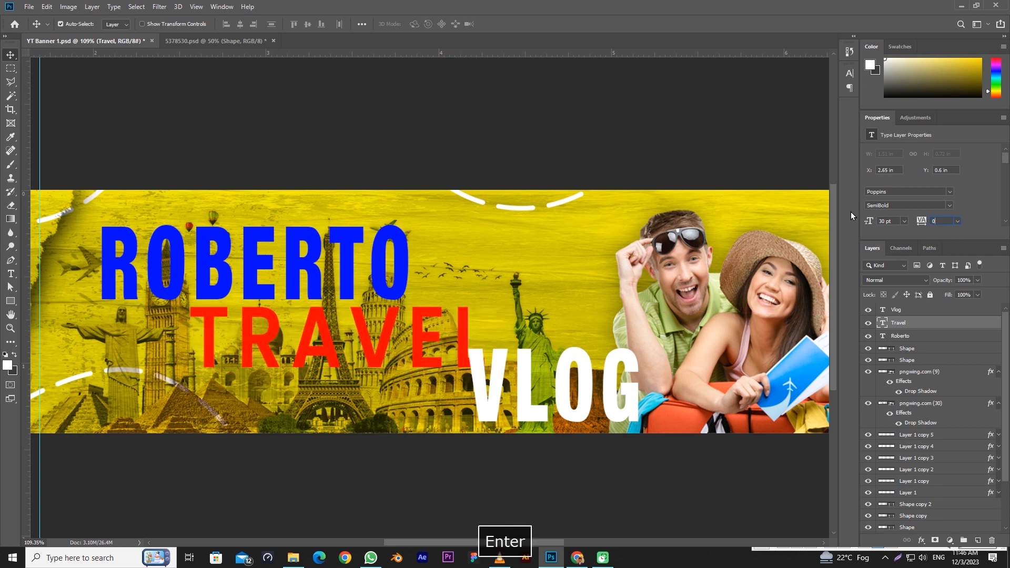
{"action": "left_click_drag", "start_coordinate": [354, 327], "coordinate": [342, 327]}
{"action": "scroll", "coordinate": [176, 306], "scroll_direction": "up", "scroll_amount": 4}
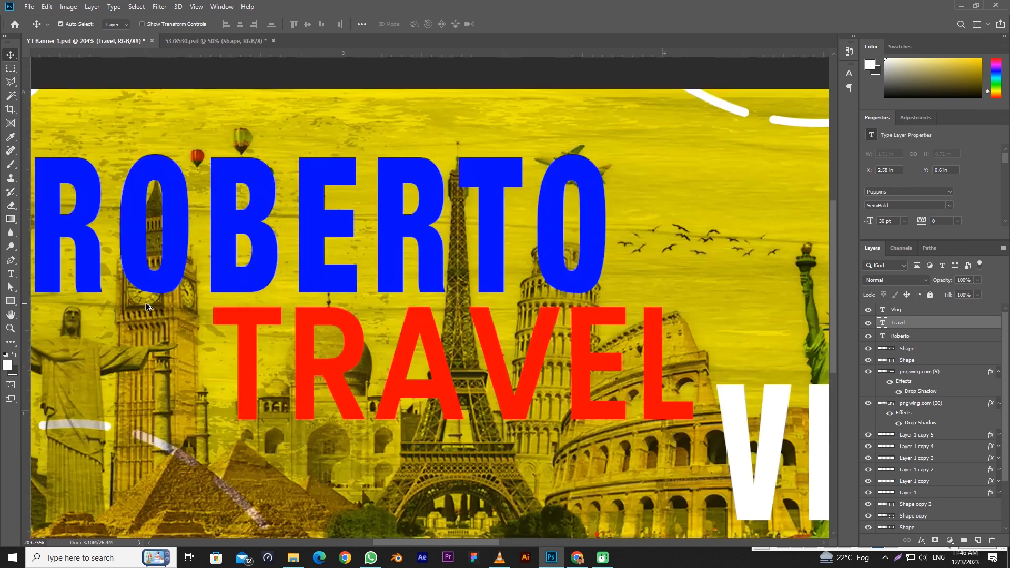
{"action": "scroll", "coordinate": [145, 302], "scroll_direction": "up", "scroll_amount": 2}
{"action": "scroll", "coordinate": [283, 318], "scroll_direction": "down", "scroll_amount": 4}
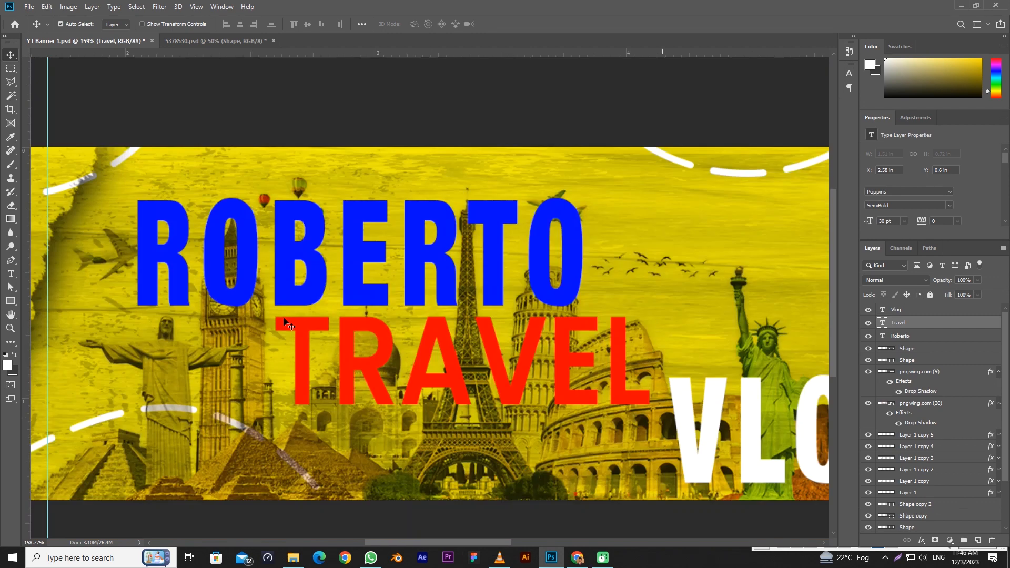
- Change the VLOG text's font to Birds of Paradise Personal use and turn off All Caps
{"action": "scroll", "coordinate": [282, 317], "scroll_direction": "down", "scroll_amount": 3}
{"action": "left_click", "coordinate": [544, 401]}
{"action": "left_click", "coordinate": [949, 191]}
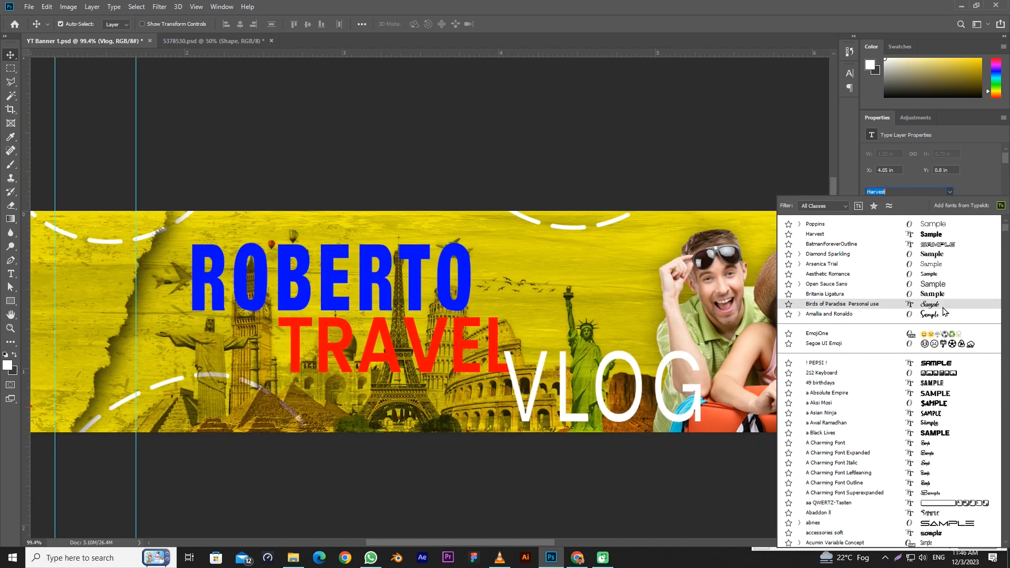
{"action": "left_click", "coordinate": [943, 309]}
{"action": "left_click", "coordinate": [849, 73]}
{"action": "left_click", "coordinate": [762, 148]}
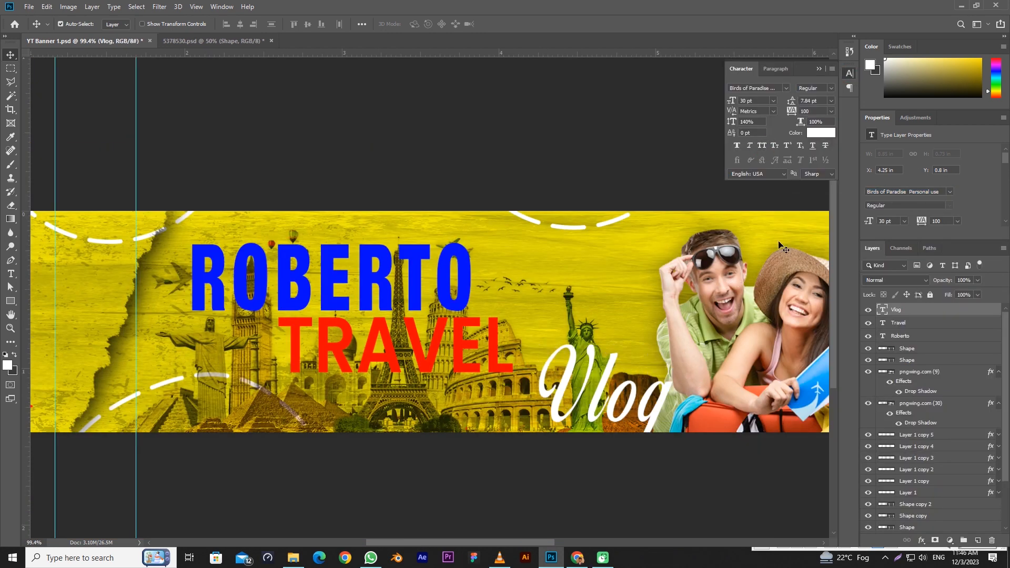
{"action": "left_click", "coordinate": [849, 73]}
- Move Vlog up and left over the end of TRAVEL, and set its tracking to 0 and vertical scale to 100%
{"action": "left_click_drag", "start_coordinate": [600, 384], "coordinate": [520, 345]}
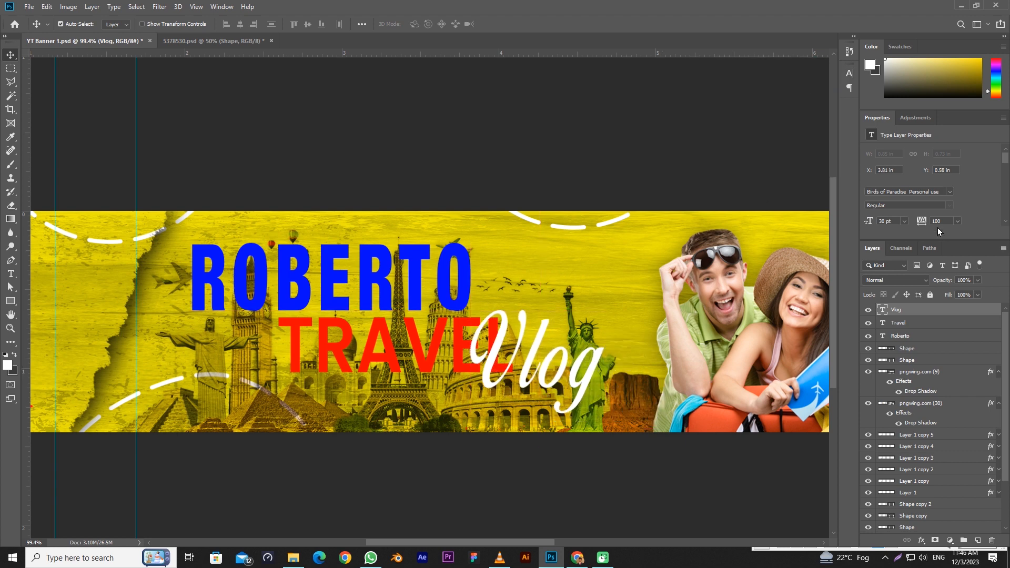
{"action": "type", "text": "0"}
{"action": "key", "text": "Return"}
{"action": "left_click", "coordinate": [848, 73]}
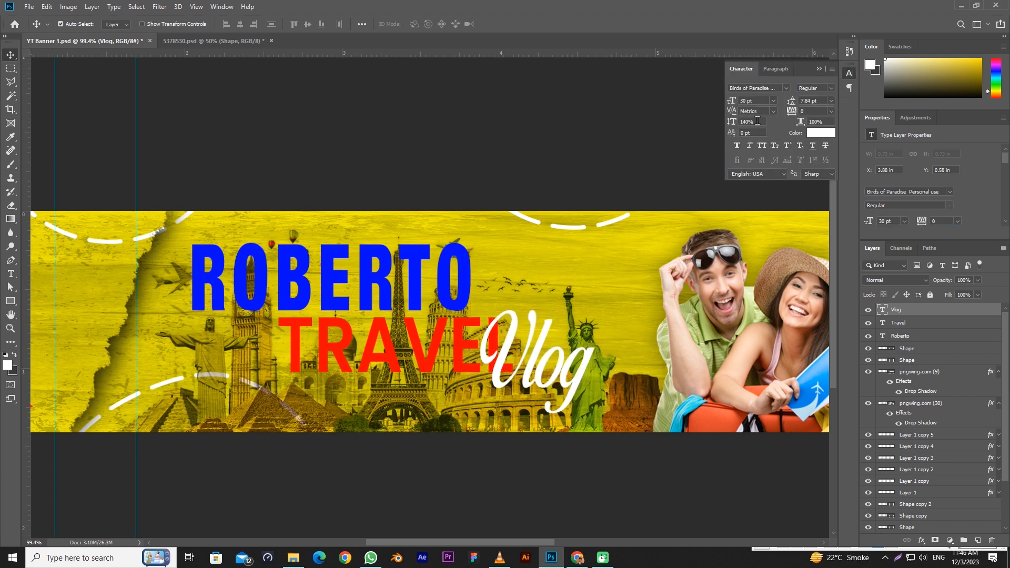
{"action": "left_click", "coordinate": [752, 121]}
{"action": "key", "text": "Return"}
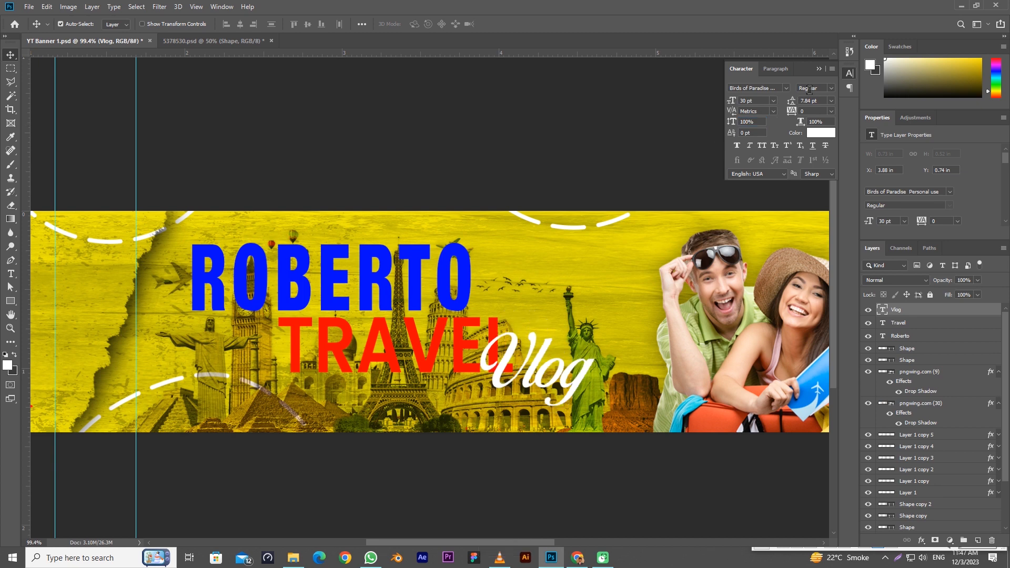
- Preview script fonts on the Vlog text, apply Austein Script, and set its size to 24 pt
{"action": "left_click", "coordinate": [785, 88]}
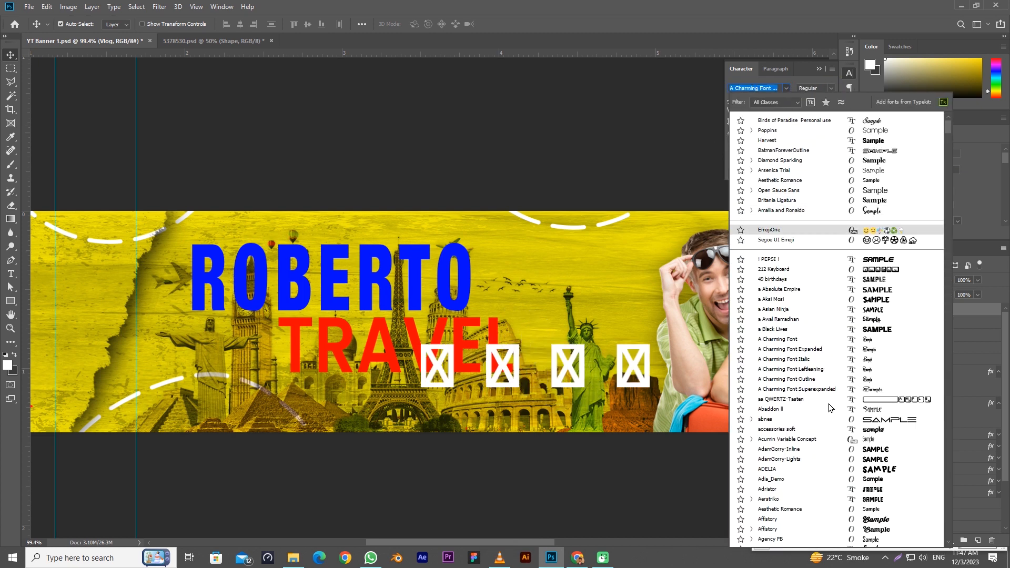
{"action": "scroll", "coordinate": [866, 405], "scroll_direction": "down", "scroll_amount": 8}
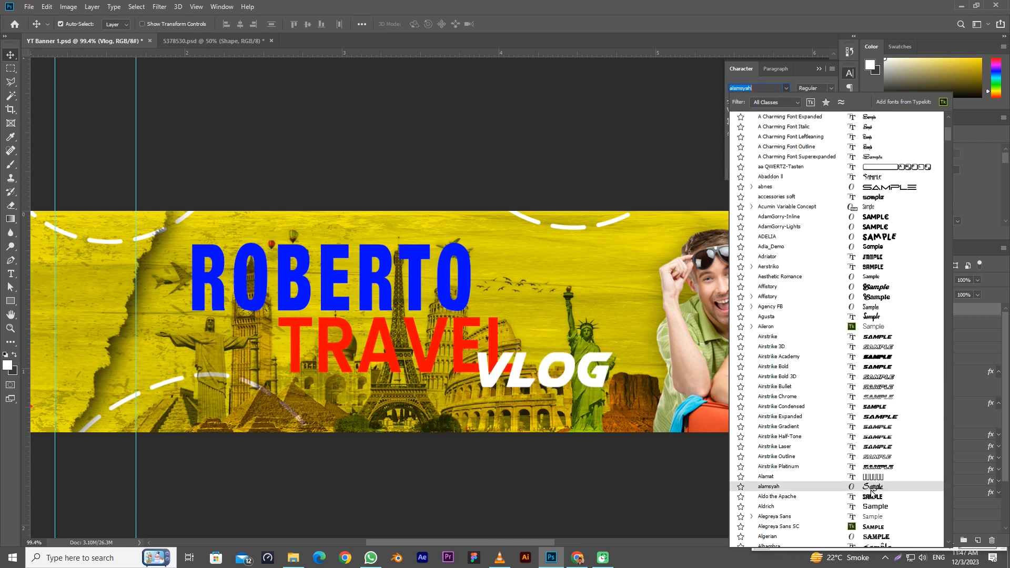
{"action": "scroll", "coordinate": [876, 505], "scroll_direction": "down", "scroll_amount": 3}
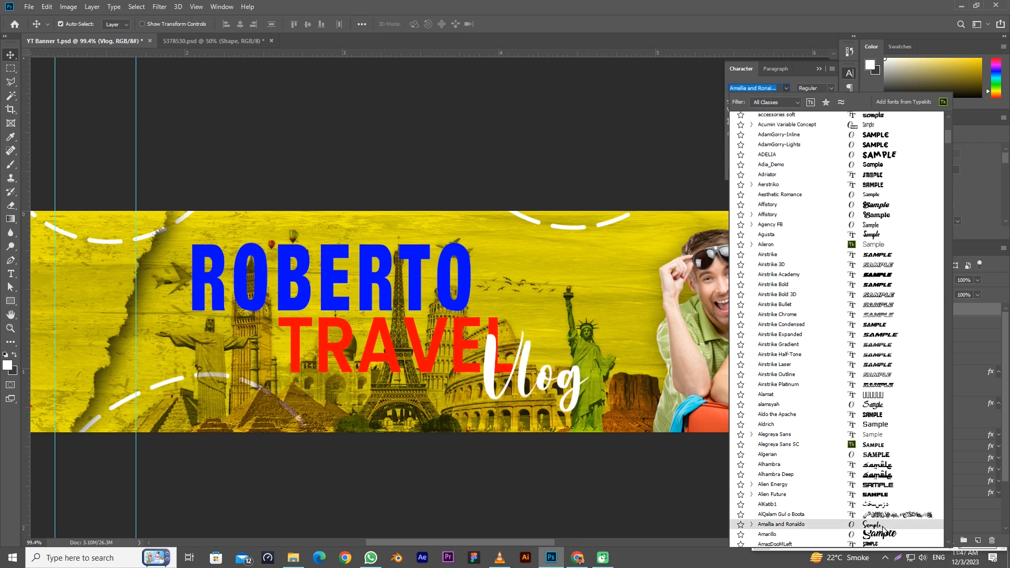
{"action": "scroll", "coordinate": [882, 529], "scroll_direction": "down", "scroll_amount": 8}
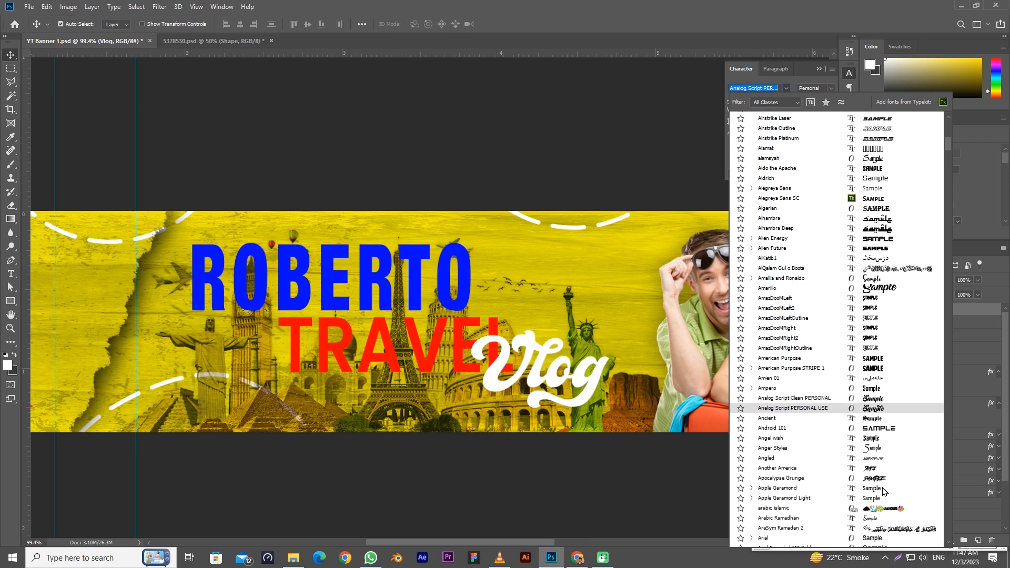
{"action": "scroll", "coordinate": [883, 489], "scroll_direction": "down", "scroll_amount": 5}
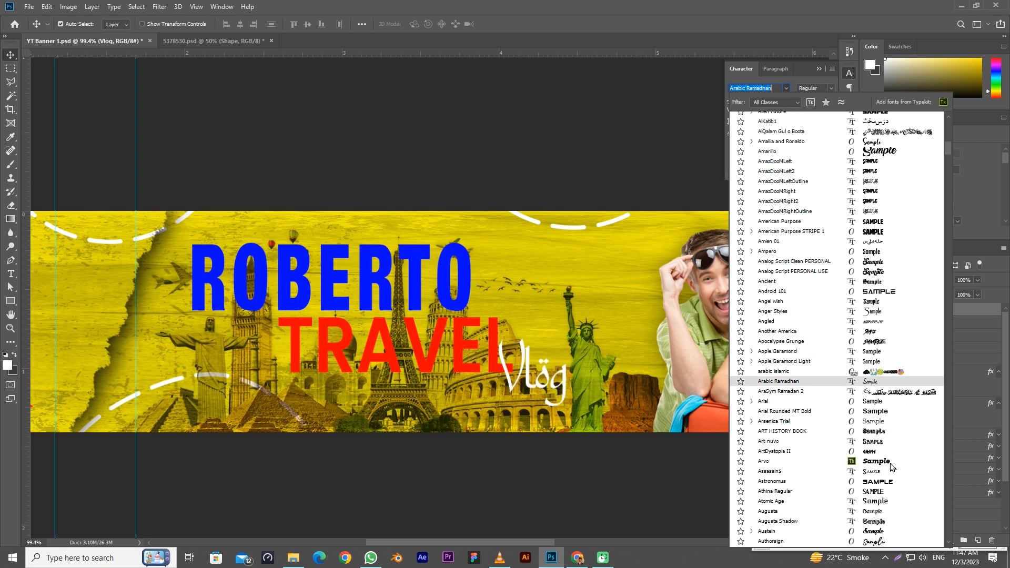
{"action": "scroll", "coordinate": [889, 463], "scroll_direction": "down", "scroll_amount": 3}
{"action": "left_click", "coordinate": [874, 446]}
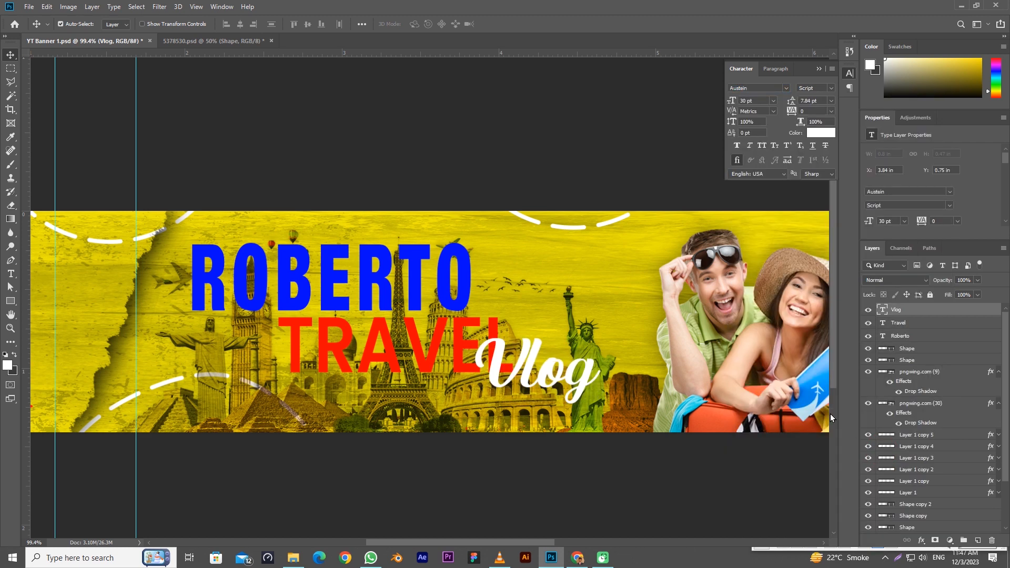
{"action": "left_click", "coordinate": [772, 101]}
{"action": "left_click", "coordinate": [757, 186]}
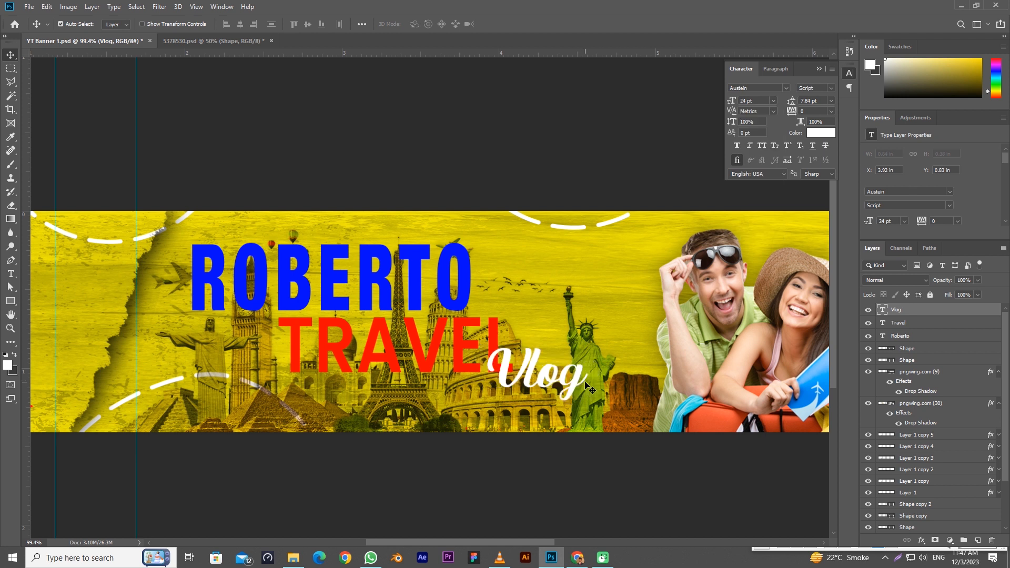
- Rotate Vlog about 12° counterclockwise, move it below the end of TRAVEL, and set its size to 30 pt
{"action": "key", "text": "ctrl+t"}
{"action": "mouse_move", "coordinate": [578, 381]}
{"action": "left_mouse_down"}
{"action": "mouse_move", "coordinate": [536, 378]}
{"action": "mouse_move", "coordinate": [549, 368]}
{"action": "mouse_move", "coordinate": [573, 375]}
{"action": "left_mouse_up"}
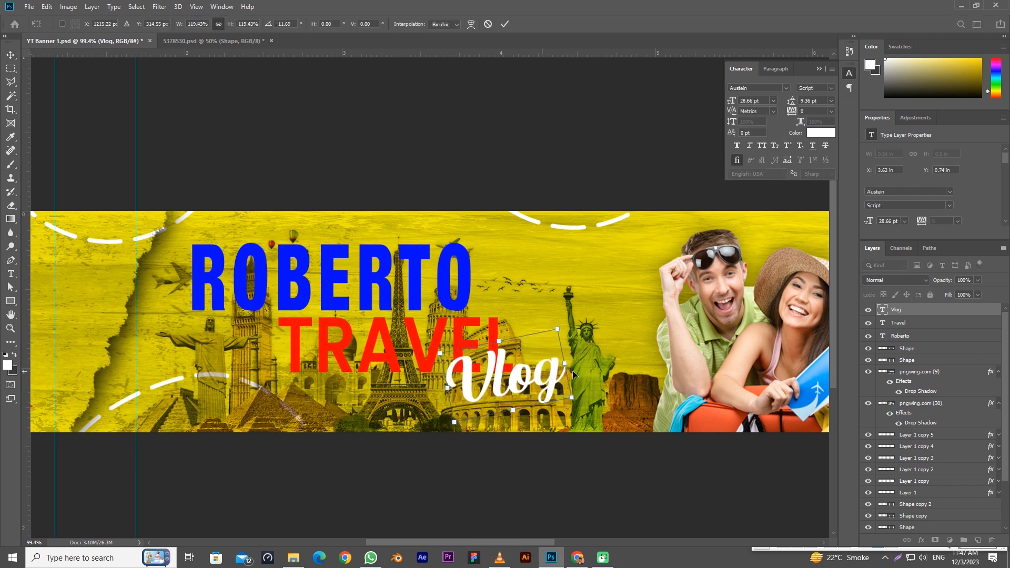
{"action": "key", "text": "Return"}
{"action": "left_click", "coordinate": [773, 100]}
{"action": "left_click", "coordinate": [761, 204]}
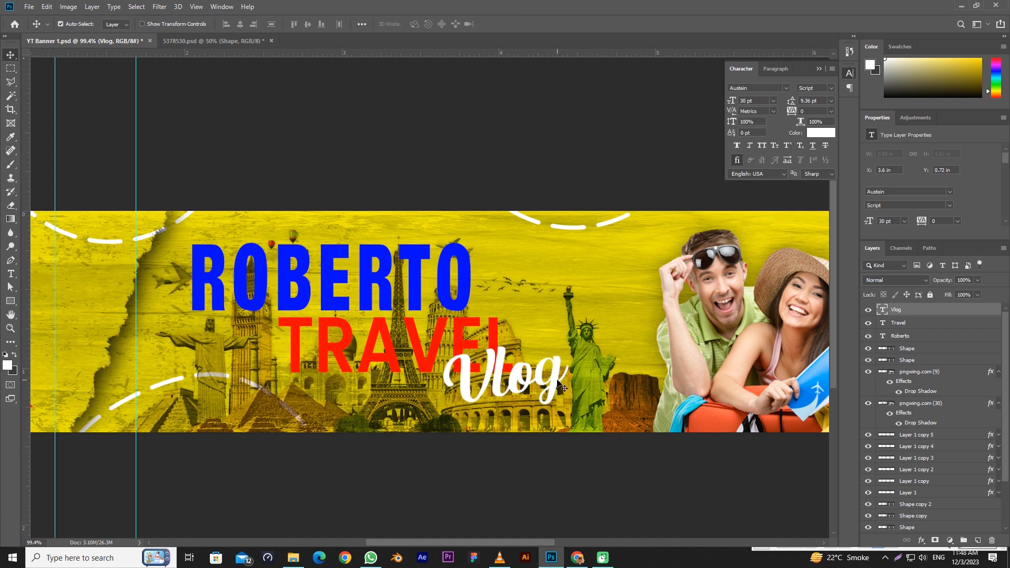
- Add a Bevel & Emboss effect to the blue name line and remove the duplicate Stroke entry from its layer styles
{"action": "left_click", "coordinate": [463, 277]}
{"action": "left_click", "coordinate": [819, 69]}
{"action": "left_click", "coordinate": [942, 339]}
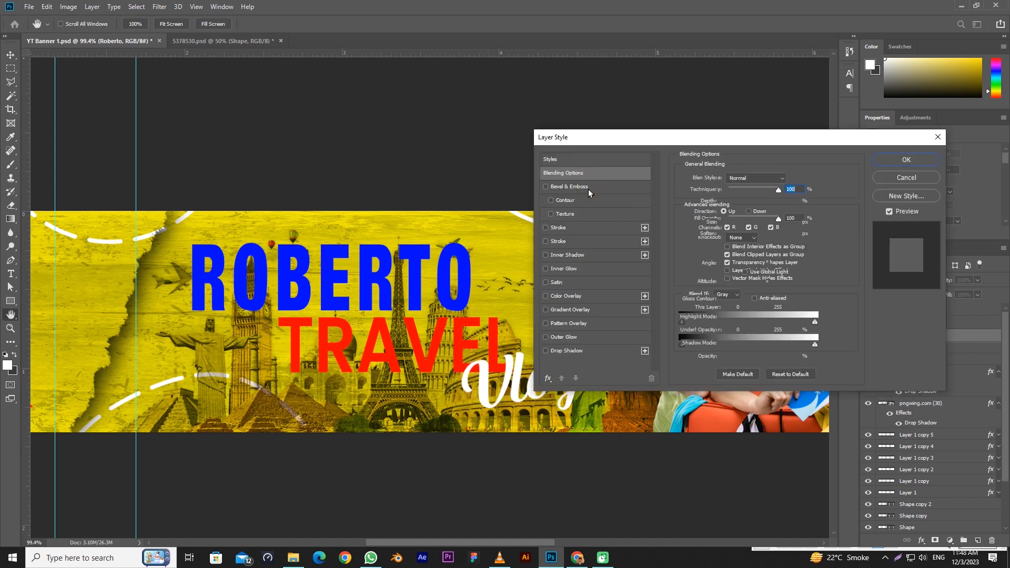
{"action": "left_click", "coordinate": [576, 229]}
{"action": "left_click", "coordinate": [651, 377]}
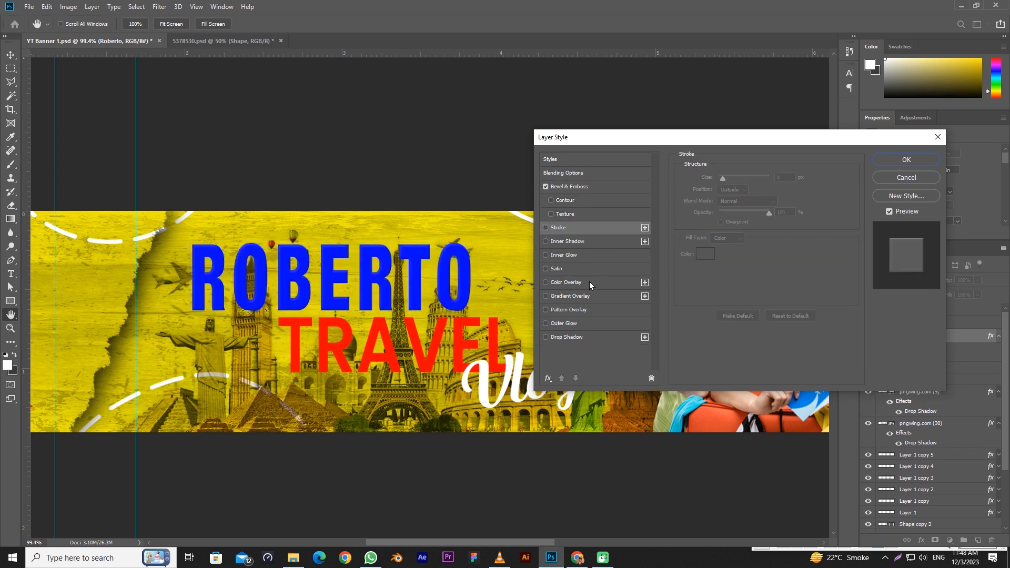
- Add a Gradient Overlay to the name line and set the gradient's end colour stop to bright blue (0012ff)
{"action": "left_click", "coordinate": [589, 298]}
{"action": "left_click", "coordinate": [746, 201]}
{"action": "left_click", "coordinate": [763, 265]}
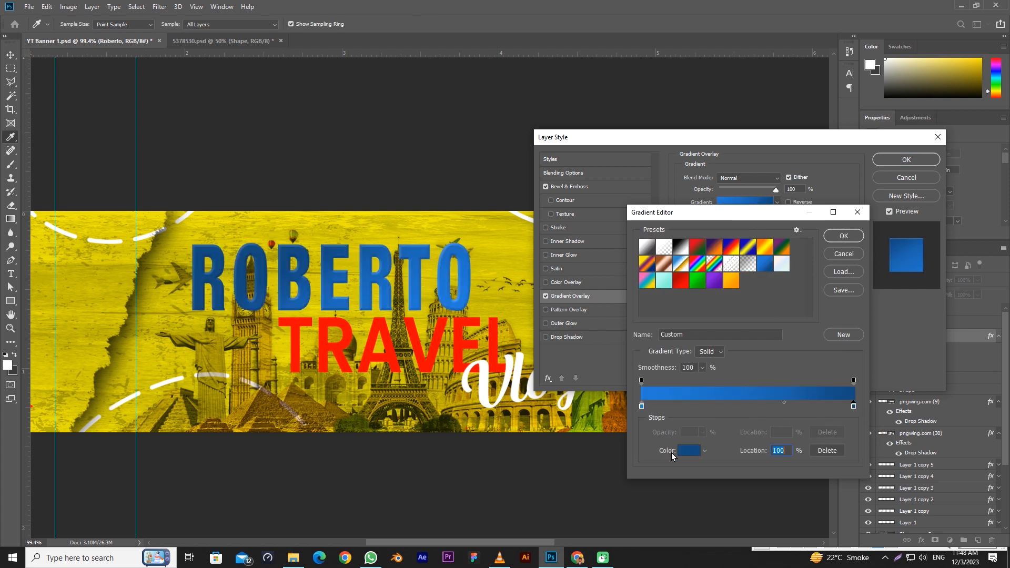
{"action": "left_click", "coordinate": [686, 450]}
{"action": "left_click", "coordinate": [757, 185]}
{"action": "left_click", "coordinate": [774, 234]}
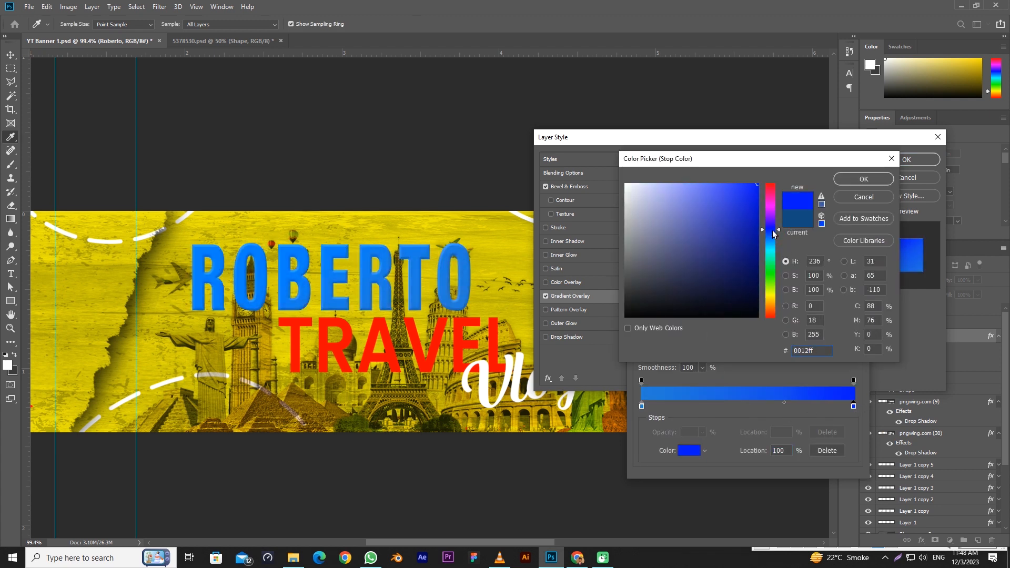
{"action": "key", "text": "Return"}
- Set the gradient's start colour stop to dark blue (0008b1) and accept the edited gradient
{"action": "left_click", "coordinate": [641, 406]}
{"action": "left_click", "coordinate": [686, 450]}
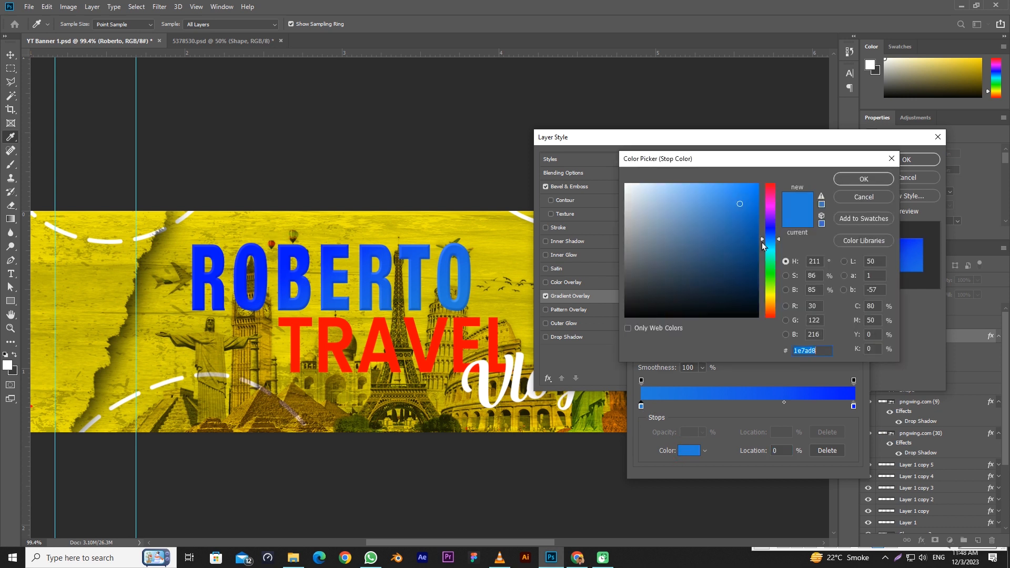
{"action": "left_click_drag", "start_coordinate": [763, 244], "coordinate": [769, 228]}
{"action": "left_click", "coordinate": [758, 225]}
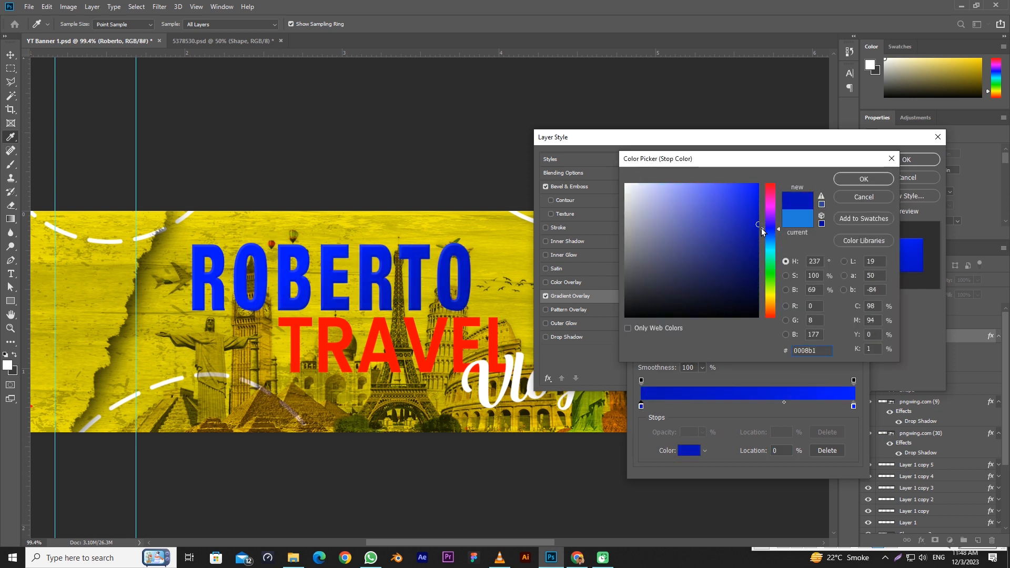
{"action": "left_click", "coordinate": [861, 179]}
{"action": "left_click", "coordinate": [844, 240]}
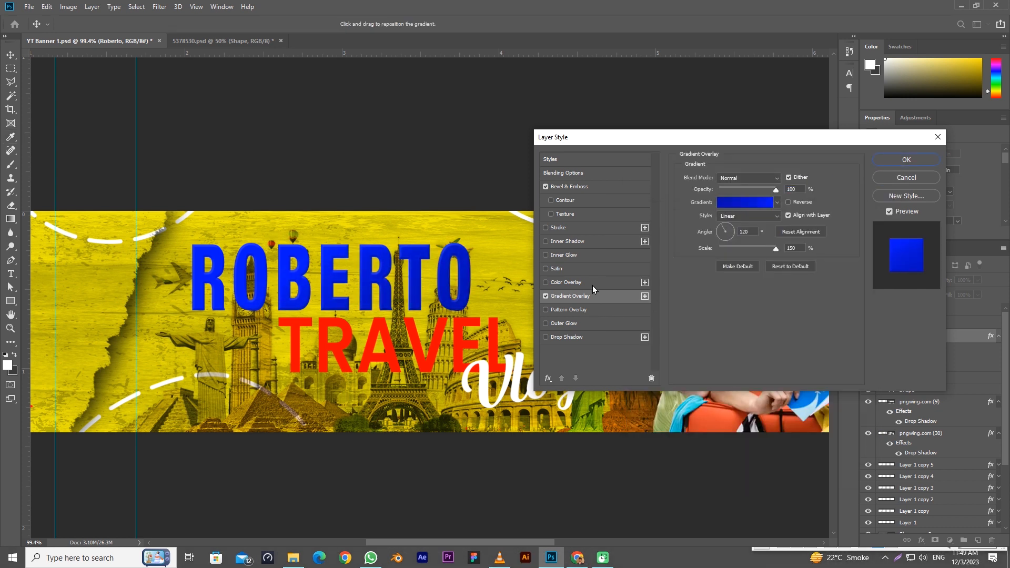
- Add a Drop Shadow to the name line and reduce the shadow's size and opacity
{"action": "left_click", "coordinate": [567, 336]}
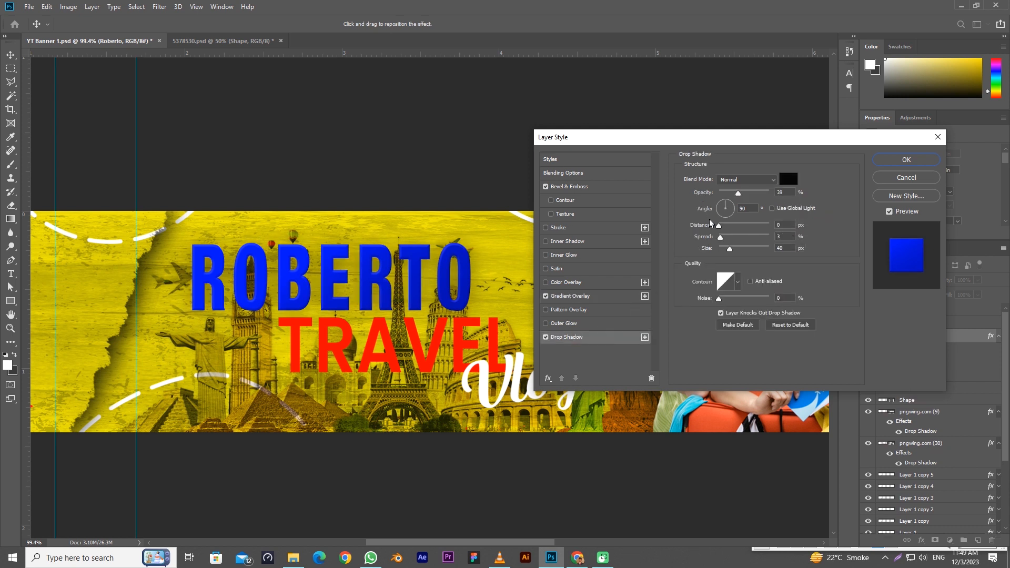
{"action": "left_click_drag", "start_coordinate": [730, 247], "coordinate": [725, 249]}
{"action": "left_click_drag", "start_coordinate": [738, 193], "coordinate": [731, 193]}
- Try the Texture and Pattern Overlay effects on the blue name line and switch its Bevel & Emboss off
{"action": "left_click", "coordinate": [581, 189]}
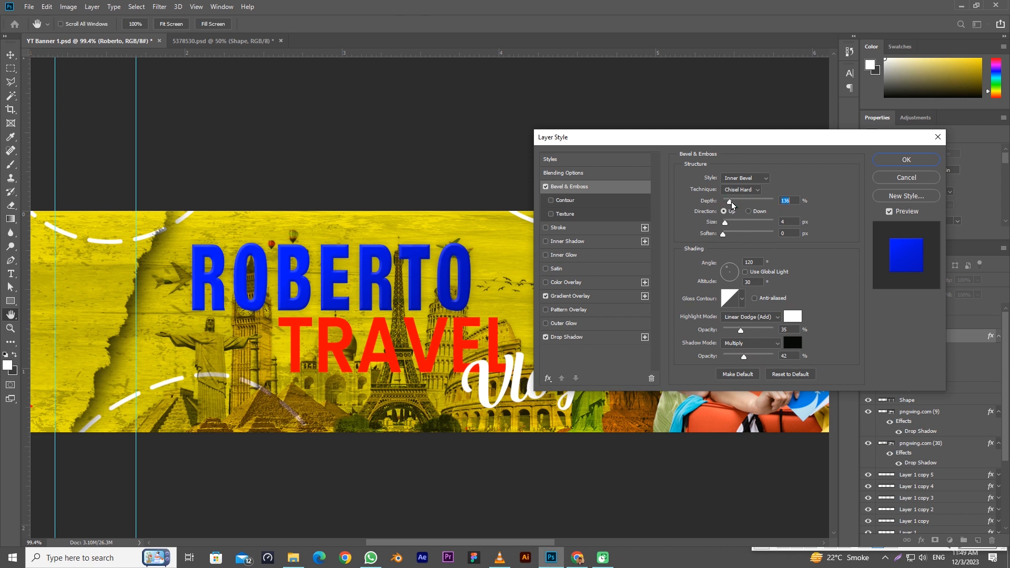
{"action": "left_click", "coordinate": [734, 233]}
{"action": "left_click", "coordinate": [573, 217]}
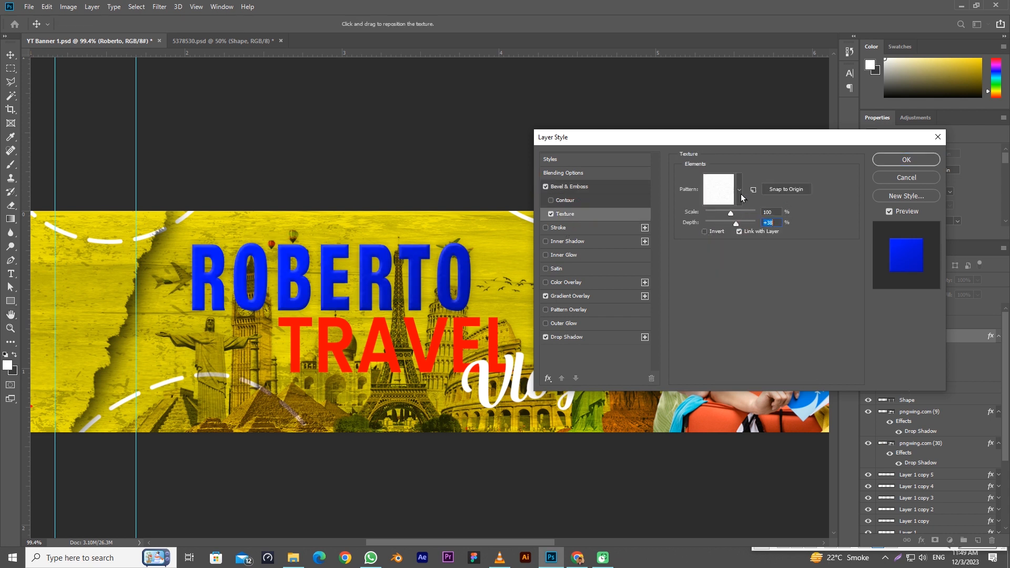
{"action": "left_click", "coordinate": [739, 191]}
{"action": "left_click", "coordinate": [725, 221]}
{"action": "left_click", "coordinate": [550, 214]}
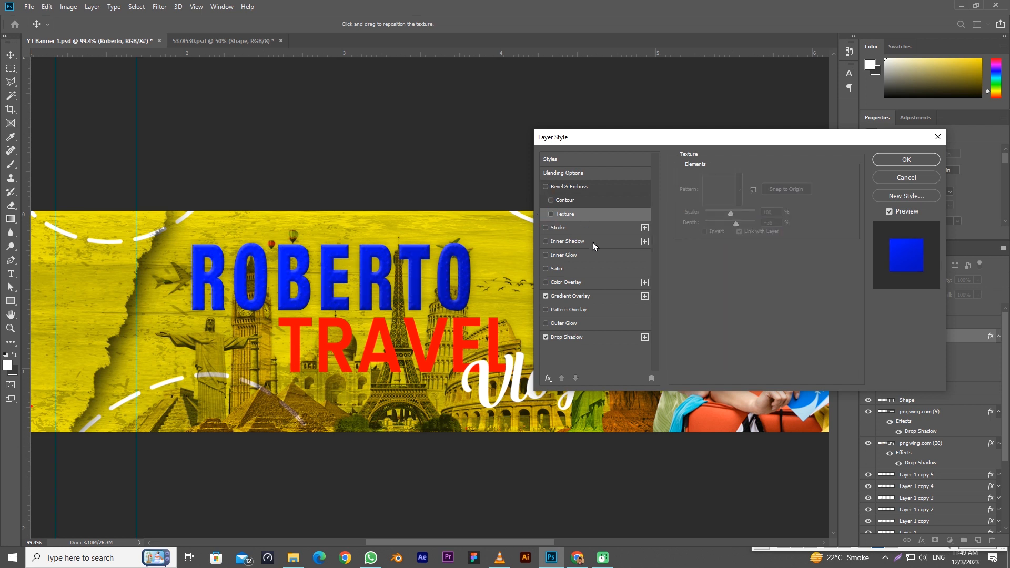
{"action": "left_click", "coordinate": [567, 310]}
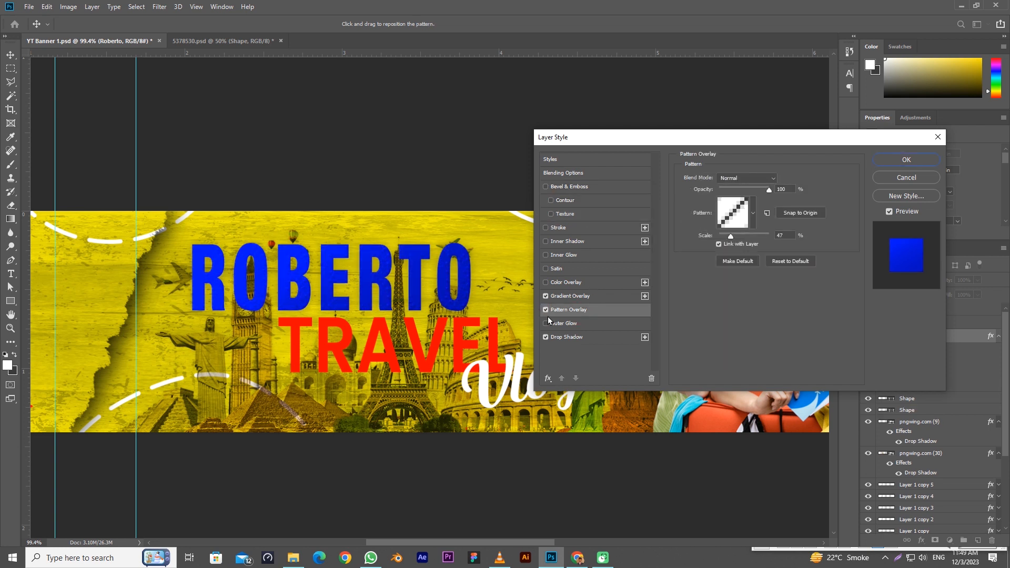
{"action": "left_click", "coordinate": [546, 310]}
- Add a Satin effect to the name line, lower its opacity to 31%, and adjust its size
{"action": "left_click", "coordinate": [546, 269]}
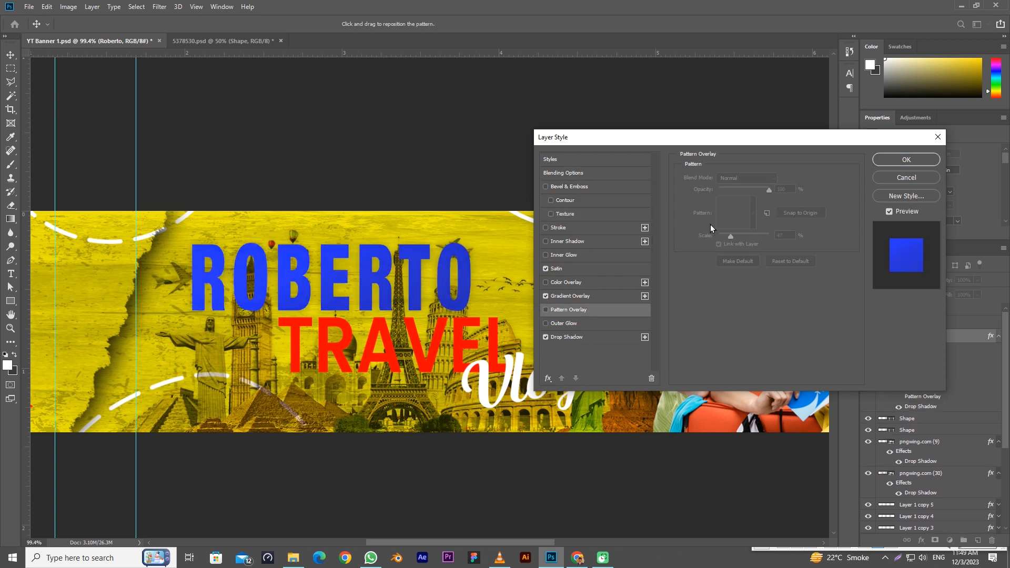
{"action": "left_click", "coordinate": [571, 274]}
{"action": "left_click_drag", "start_coordinate": [745, 193], "coordinate": [736, 193]}
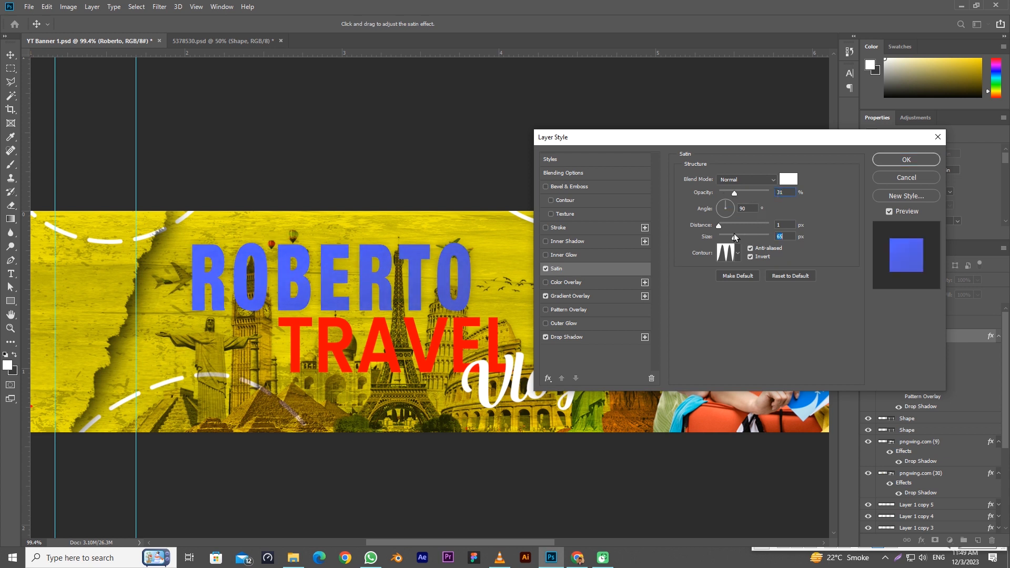
{"action": "left_click", "coordinate": [788, 179]}
{"action": "left_click_drag", "start_coordinate": [734, 235], "coordinate": [735, 237]}
- Set the satin colour to a yellow sampled from the banner background, with distance 7 px, size 49 px and a reduced opacity
{"action": "left_click", "coordinate": [772, 226]}
{"action": "left_click", "coordinate": [745, 186]}
{"action": "left_click", "coordinate": [865, 180]}
{"action": "left_click", "coordinate": [794, 184]}
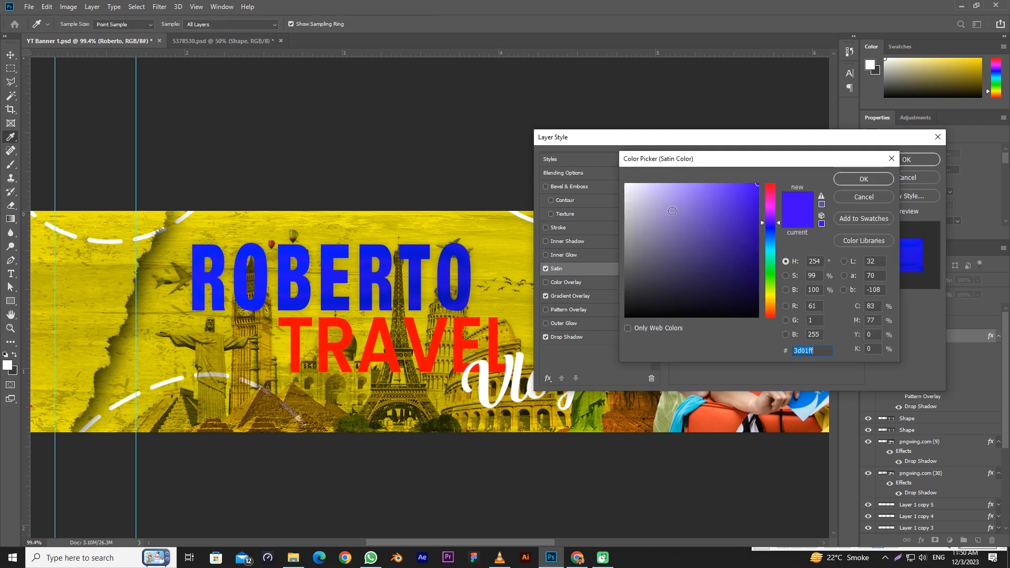
{"action": "left_click", "coordinate": [329, 226]}
{"action": "left_click", "coordinate": [865, 180]}
{"action": "mouse_move", "coordinate": [739, 193]}
{"action": "left_mouse_down"}
{"action": "mouse_move", "coordinate": [742, 242]}
{"action": "mouse_move", "coordinate": [721, 226]}
{"action": "mouse_move", "coordinate": [731, 194]}
{"action": "left_mouse_up"}
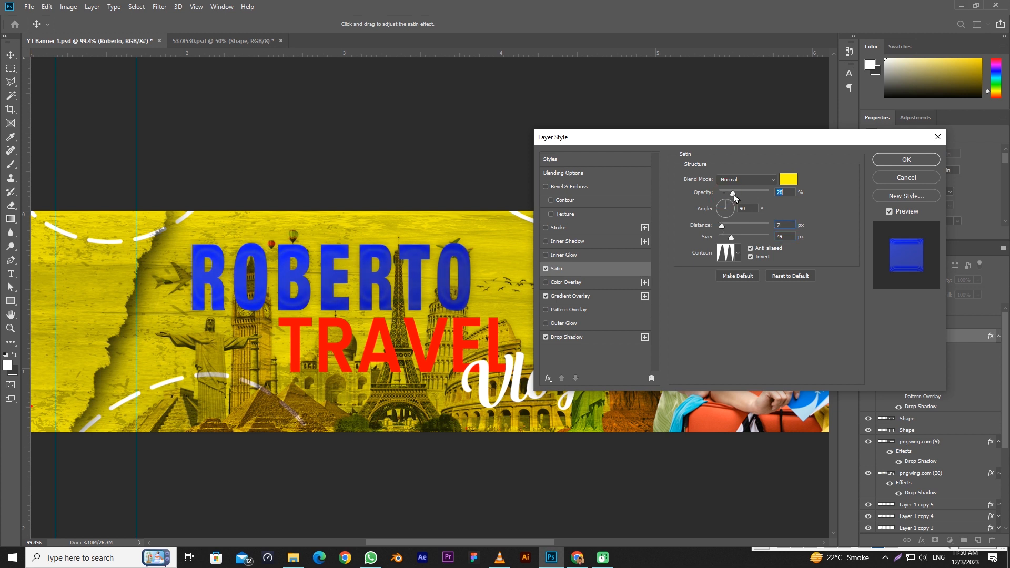
{"action": "left_click", "coordinate": [584, 285]}
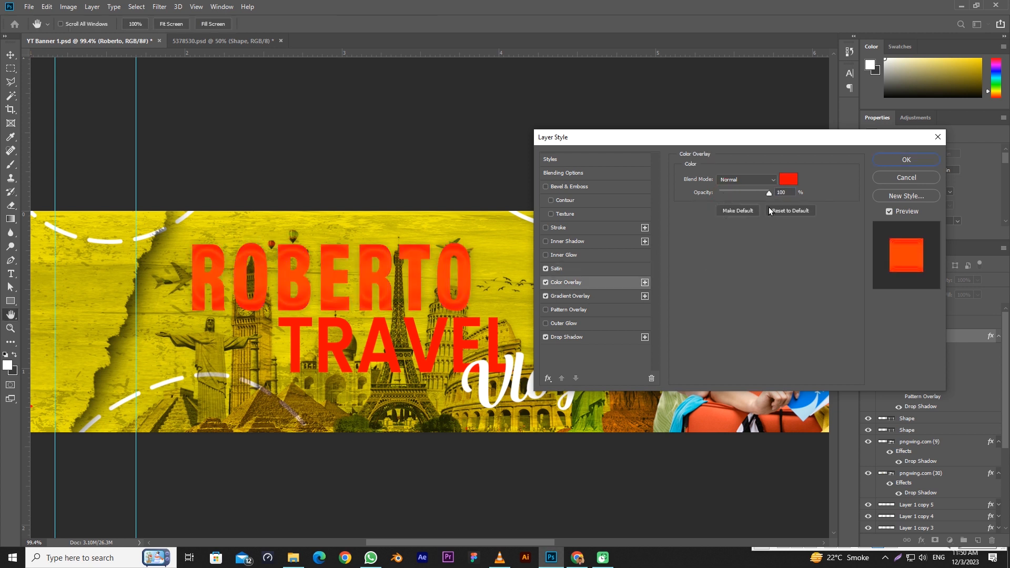
{"action": "left_click_drag", "start_coordinate": [750, 199], "coordinate": [718, 204]}
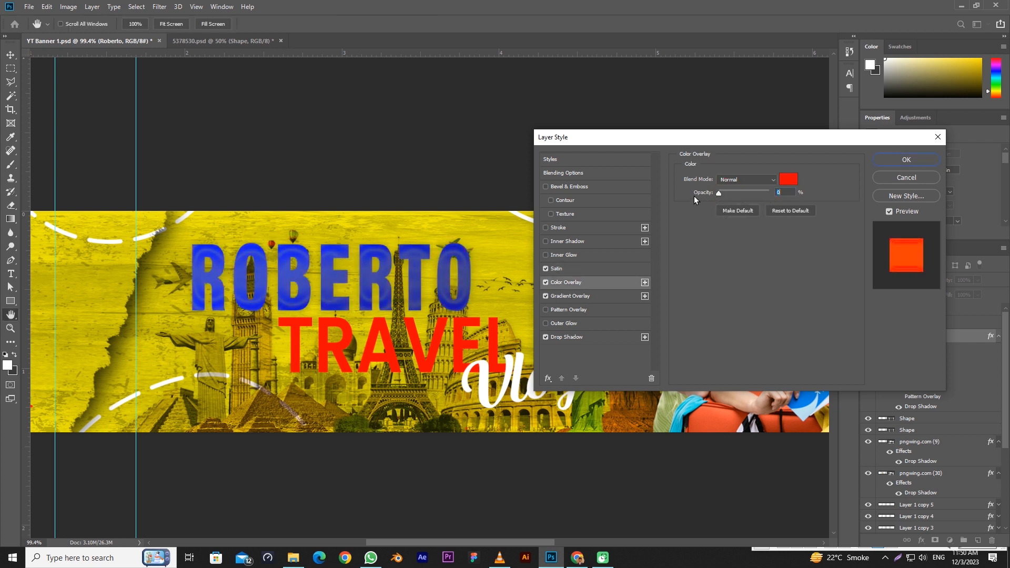
{"action": "left_click", "coordinate": [645, 337]}
{"action": "left_click", "coordinate": [789, 178]}
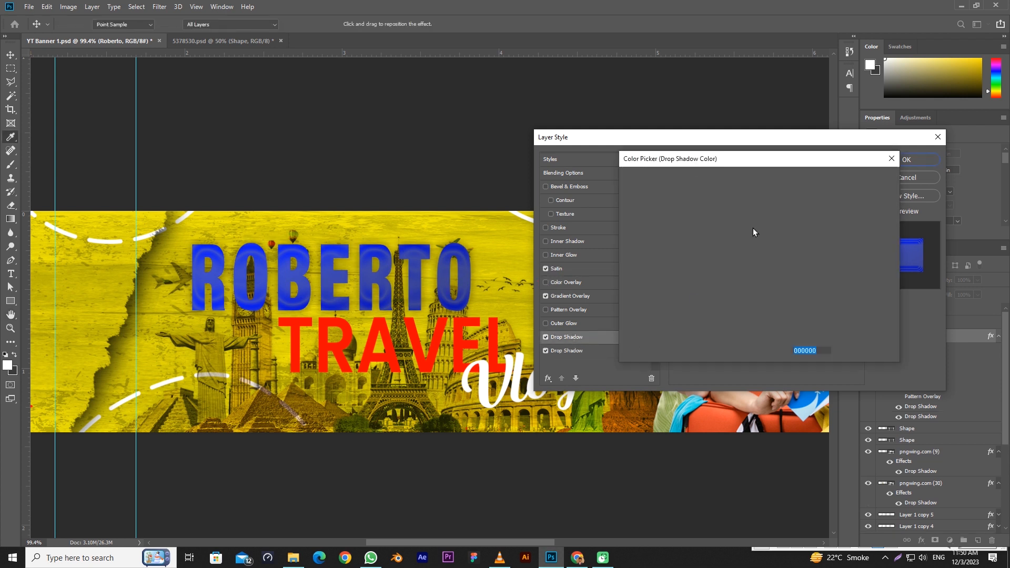
{"action": "left_click", "coordinate": [890, 159]}
{"action": "left_click", "coordinate": [650, 378]}
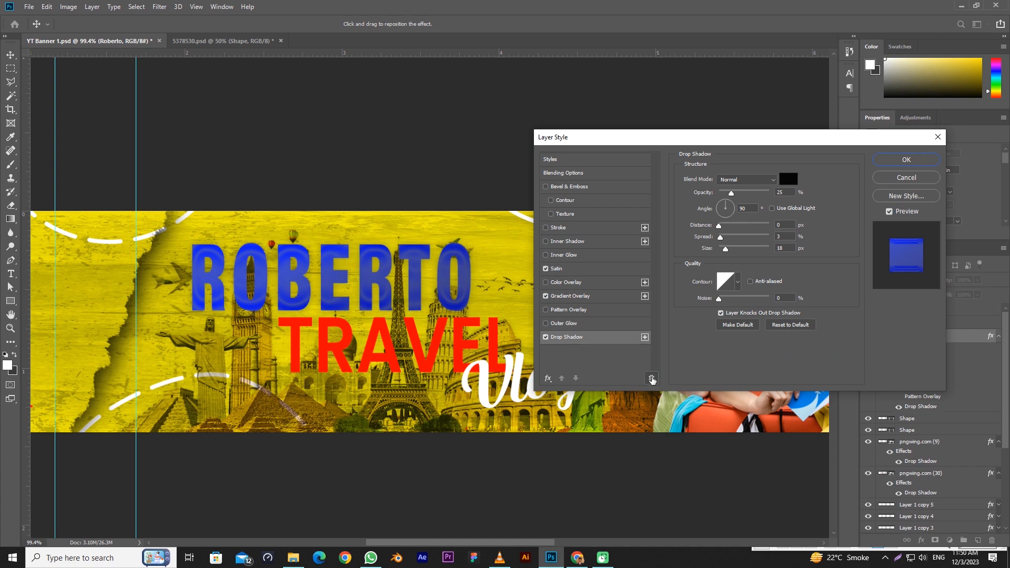
- Lower the opacity of the name line's satin further and accept the layer style
{"action": "left_click", "coordinate": [545, 268]}
{"action": "left_click", "coordinate": [556, 268]}
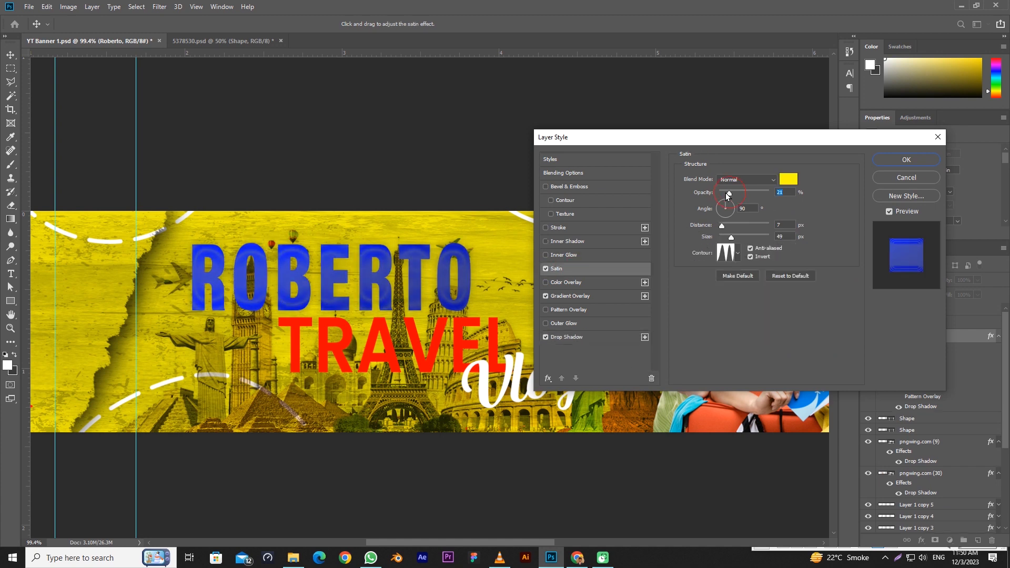
{"action": "left_click_drag", "start_coordinate": [732, 192], "coordinate": [724, 196]}
{"action": "left_click", "coordinate": [905, 159]}
- Duplicate the name line without its layer effects and set the copy's text colour to white
{"action": "key", "text": "ctrl+j"}
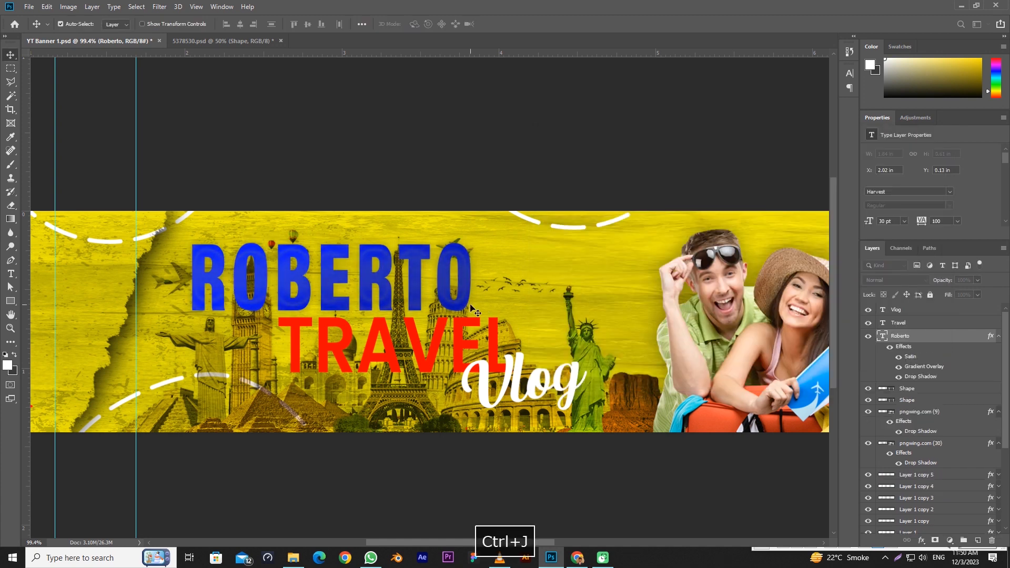
{"action": "scroll", "coordinate": [962, 207], "scroll_direction": "down", "scroll_amount": 2}
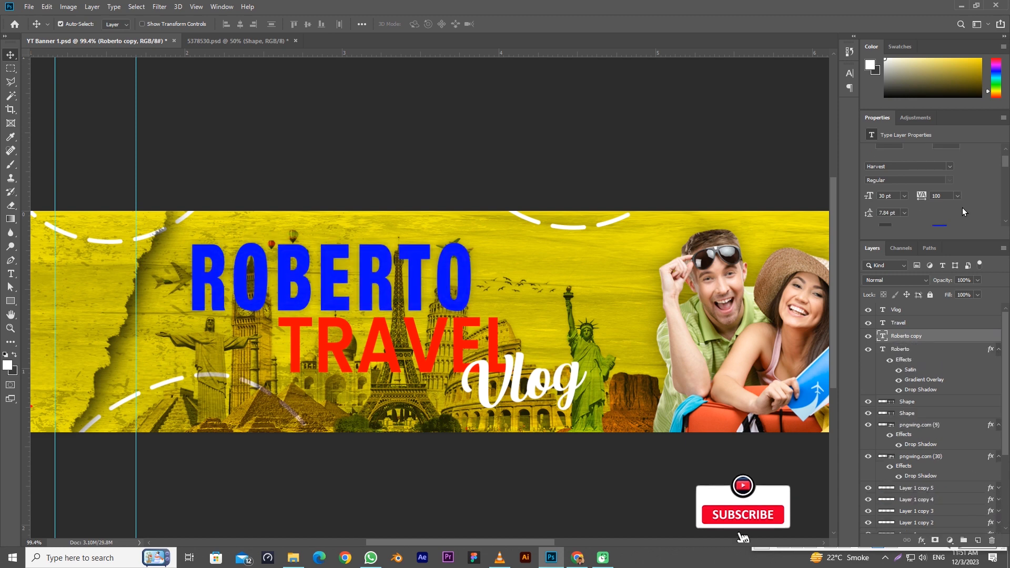
{"action": "left_click", "coordinate": [939, 205]}
{"action": "left_click_drag", "start_coordinate": [638, 196], "coordinate": [616, 177]}
{"action": "left_click", "coordinate": [864, 179]}
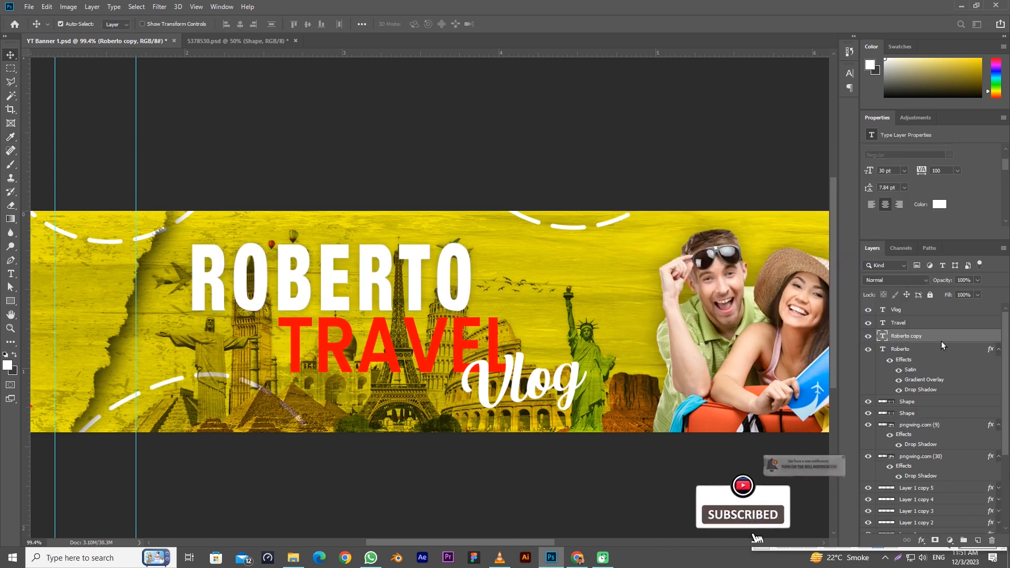
- Move the Travel text layer below both name-line layers in the stacking order
{"action": "key", "text": "v"}
{"action": "left_click", "coordinate": [948, 335]}
{"action": "key", "text": "ctrl+bracketleft"}
{"action": "key", "text": "ctrl+bracketleft"}
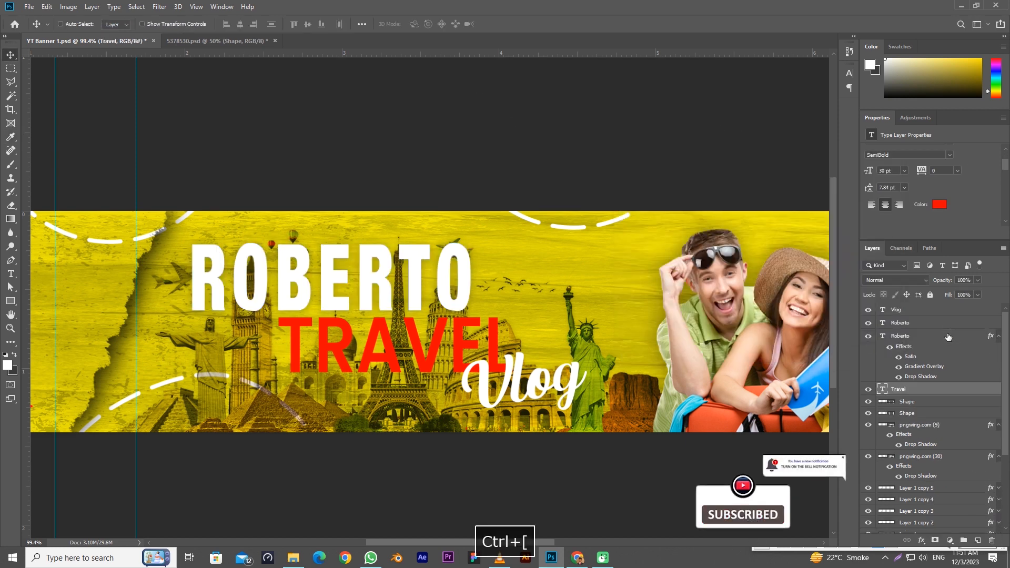
{"action": "key", "text": "ctrl+bracketright"}
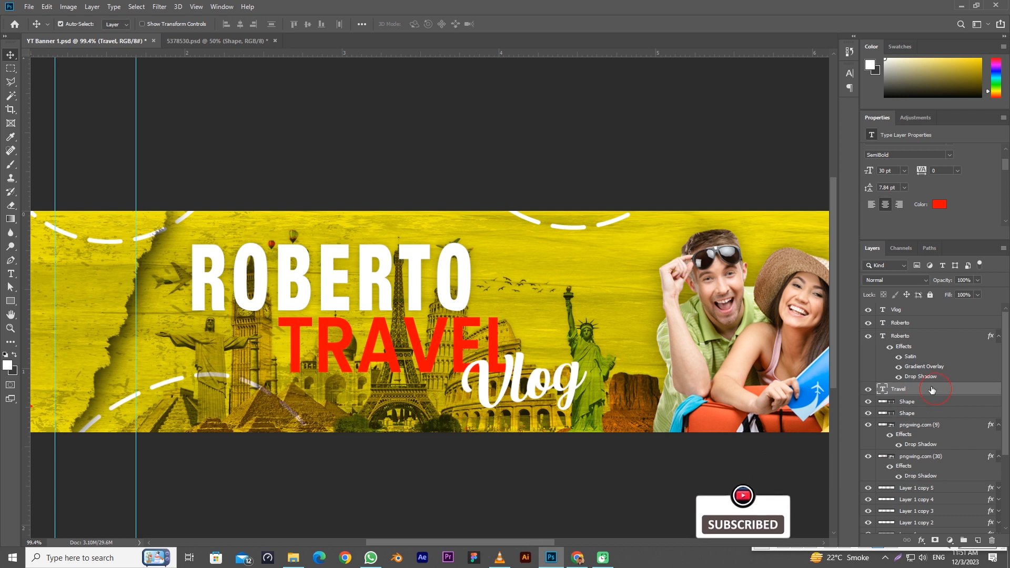
{"action": "left_click", "coordinate": [959, 372]}
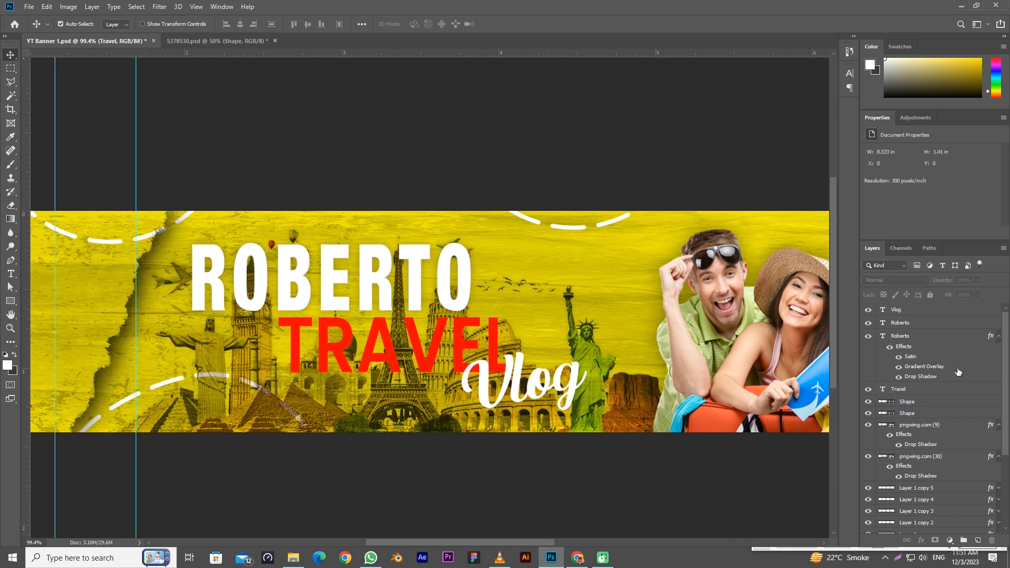
- Place the white name copy beneath the blue one and offset it about 0.02 in to the right and down
{"action": "left_click", "coordinate": [910, 337]}
{"action": "left_click", "coordinate": [915, 323]}
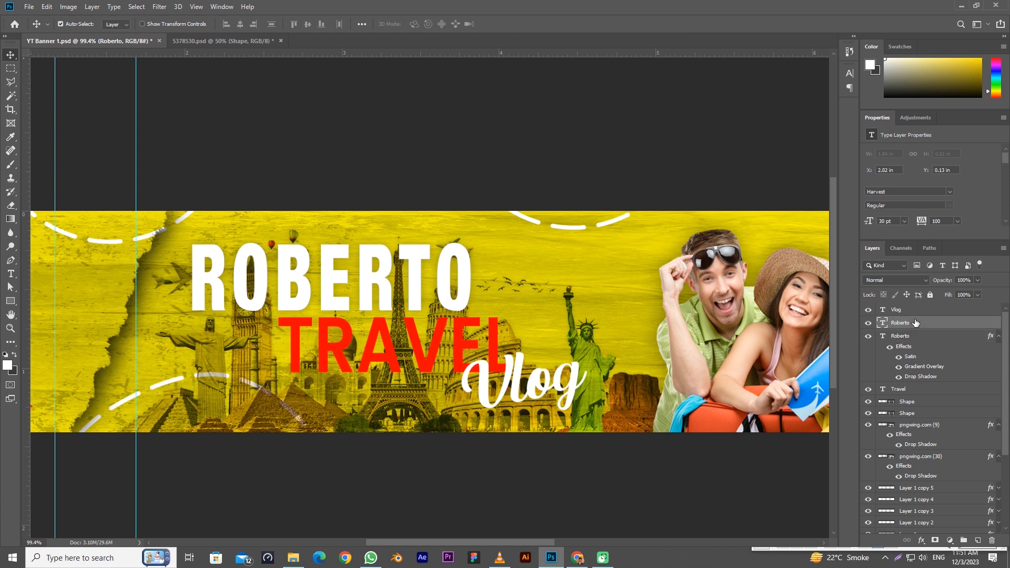
{"action": "key", "text": "ctrl+bracketleft"}
{"action": "key", "text": "ctrl+t"}
{"action": "left_click_drag", "start_coordinate": [385, 292], "coordinate": [388, 297]}
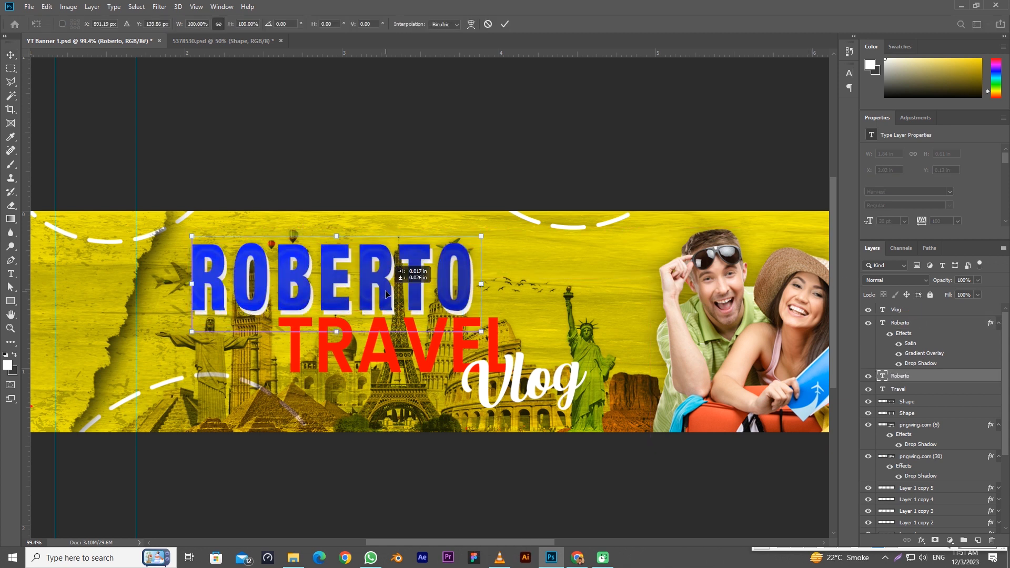
{"action": "key", "text": "Up"}
{"action": "key", "text": "Up"}
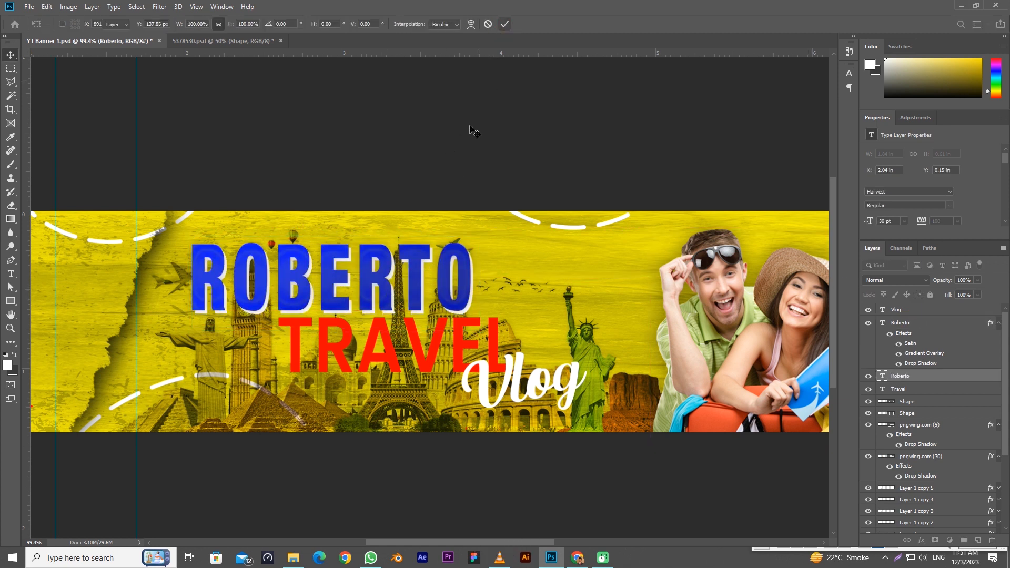
{"action": "key", "text": "Return"}
{"action": "left_click", "coordinate": [446, 200]}
- Duplicate the Travel text layer and paste the blue name line's layer style onto the copy
{"action": "left_click", "coordinate": [999, 324]}
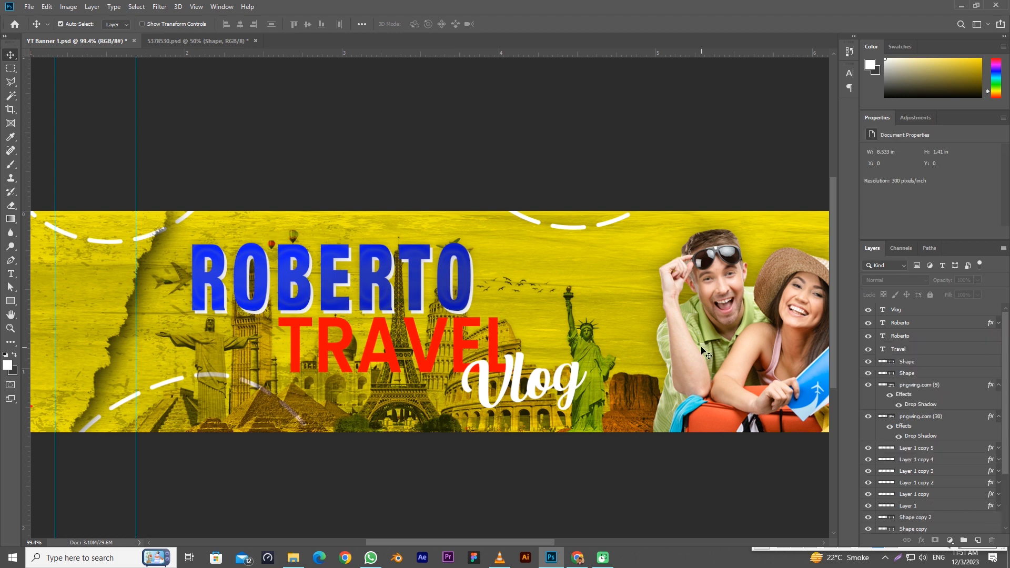
{"action": "right_click", "coordinate": [929, 326]}
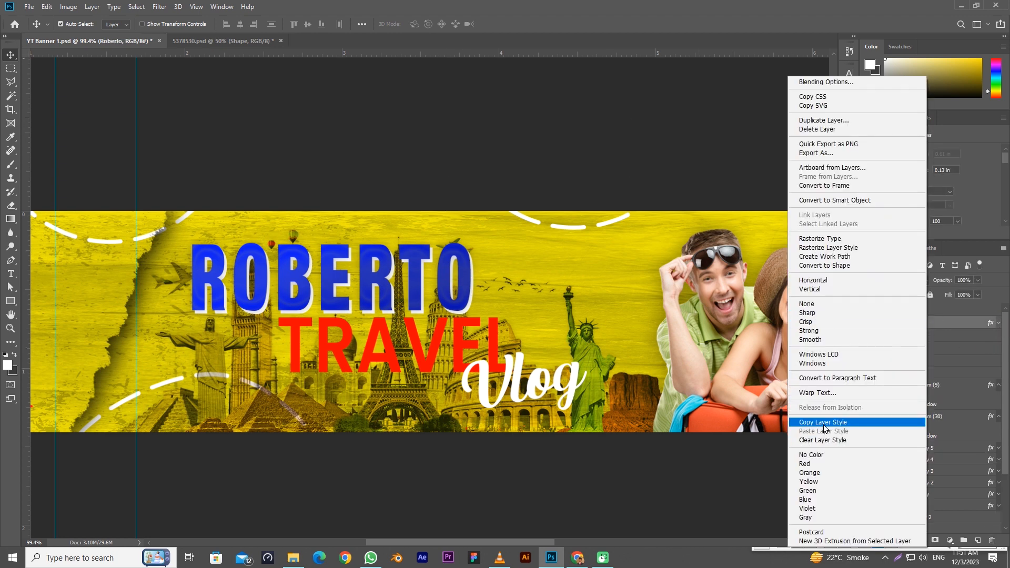
{"action": "left_click", "coordinate": [821, 421]}
{"action": "left_click", "coordinate": [462, 342]}
{"action": "right_click", "coordinate": [940, 349]}
{"action": "left_click", "coordinate": [842, 431]}
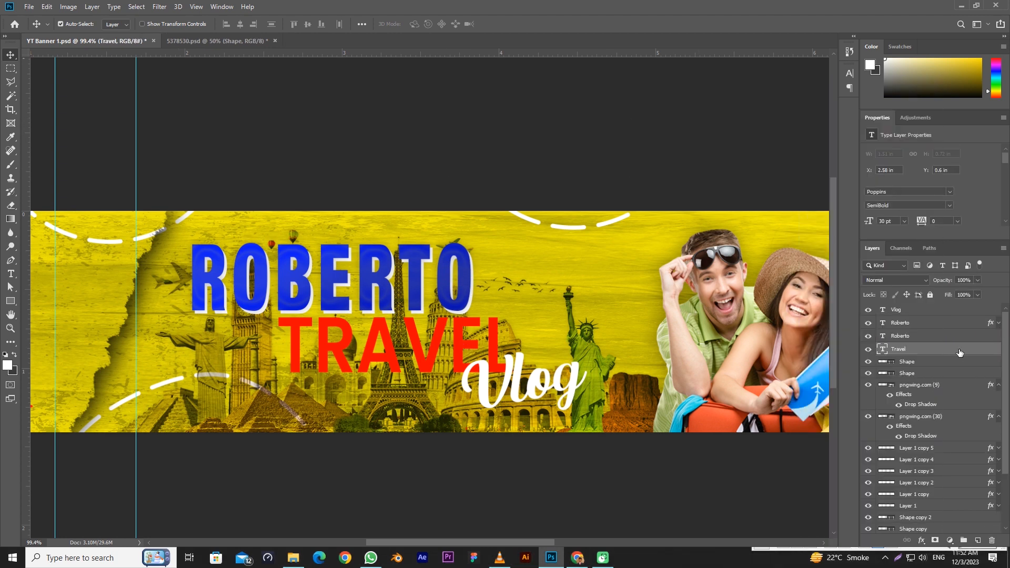
{"action": "key", "text": "ctrl+j"}
{"action": "right_click", "coordinate": [958, 349]}
{"action": "left_click", "coordinate": [841, 435]}
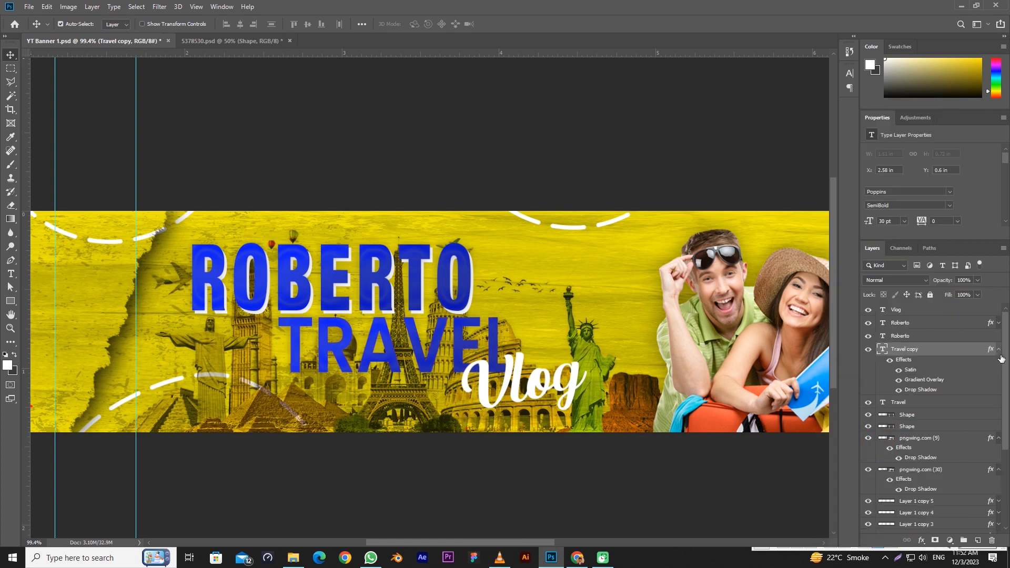
{"action": "left_click", "coordinate": [998, 352]}
- Set the text colour of the original Travel layer to white
{"action": "left_click", "coordinate": [916, 363]}
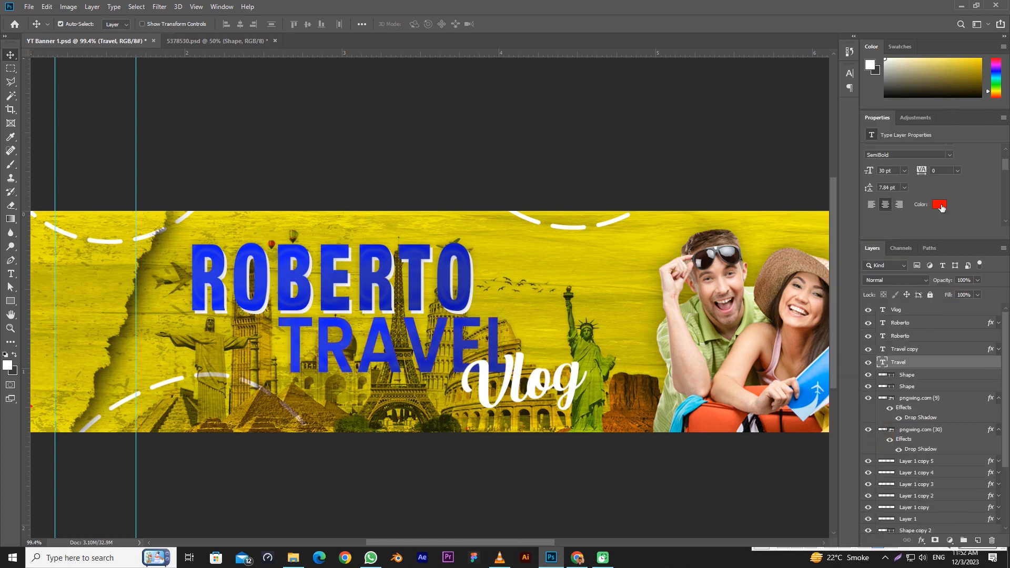
{"action": "left_click", "coordinate": [939, 205]}
{"action": "left_click", "coordinate": [626, 184]}
{"action": "left_click", "coordinate": [864, 178]}
- Offset the white Travel text slightly right and down behind its styled copy
{"action": "key", "text": "ctrl+t"}
{"action": "left_click_drag", "start_coordinate": [441, 345], "coordinate": [443, 348]}
{"action": "key", "text": "Up"}
{"action": "key", "text": "Up"}
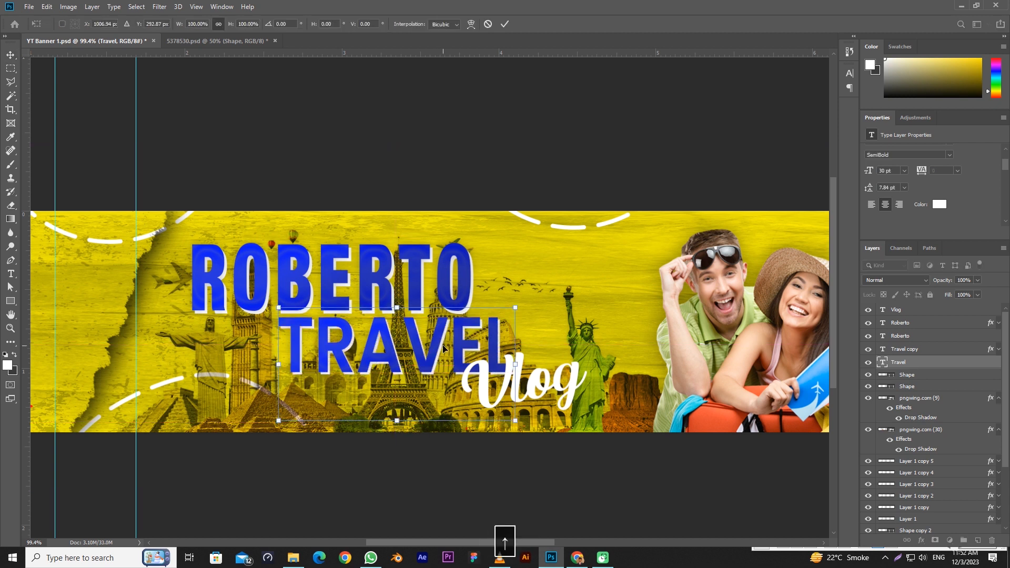
{"action": "left_click", "coordinate": [505, 24]}
{"action": "left_click", "coordinate": [556, 130]}
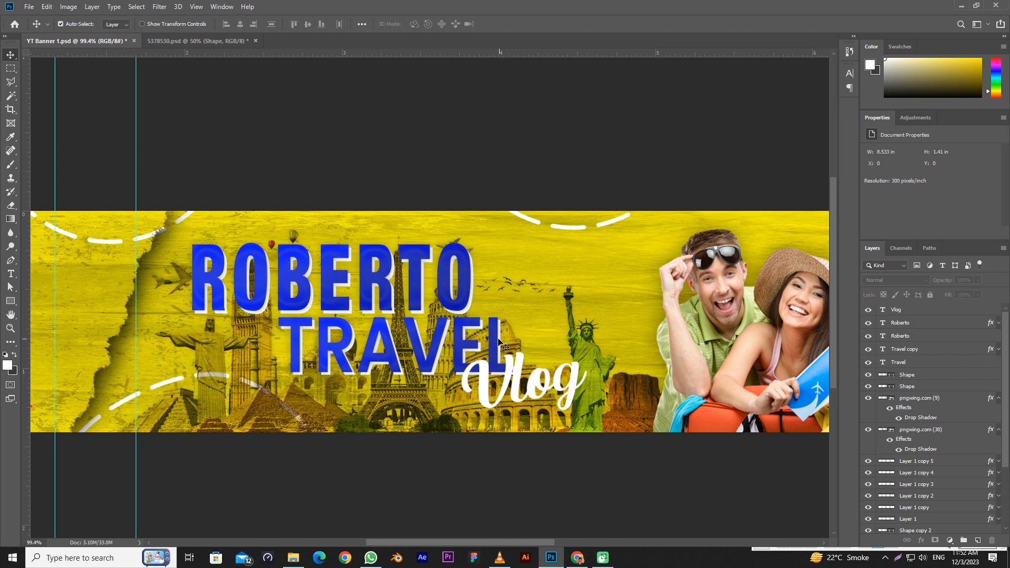
- Change the Gradient Overlay of the styled Travel copy to a red gradient preset and accept the layer style
{"action": "double_click", "coordinate": [953, 352]}
{"action": "left_click", "coordinate": [570, 296]}
{"action": "left_click", "coordinate": [745, 202]}
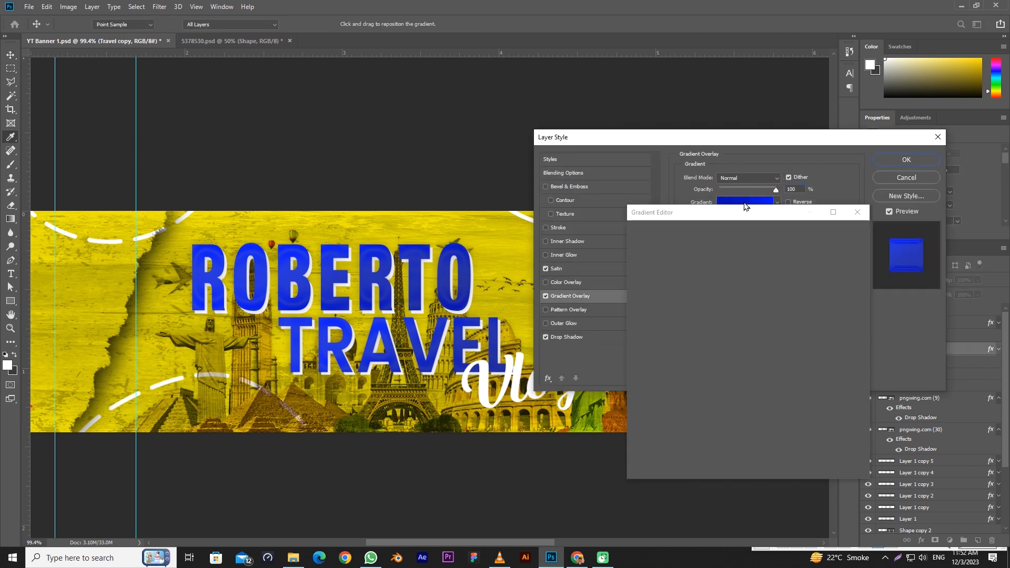
{"action": "left_click", "coordinate": [681, 283]}
{"action": "left_click", "coordinate": [844, 237]}
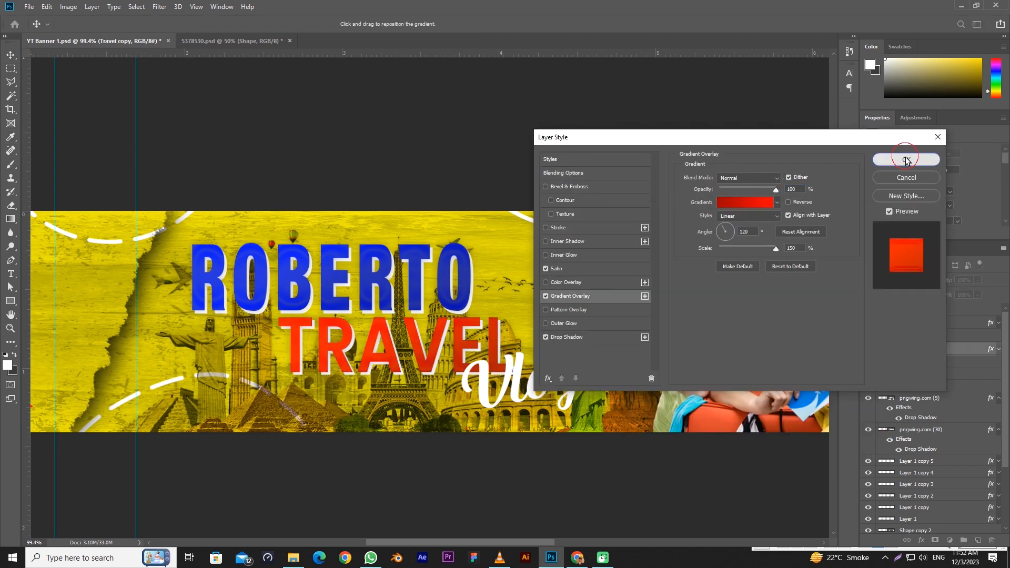
{"action": "left_click", "coordinate": [905, 159]}
- Add a drop shadow to the Vlog text with 43% opacity, 105° angle, 7 px distance, 0% spread and 9 px size
{"action": "left_click", "coordinate": [930, 311]}
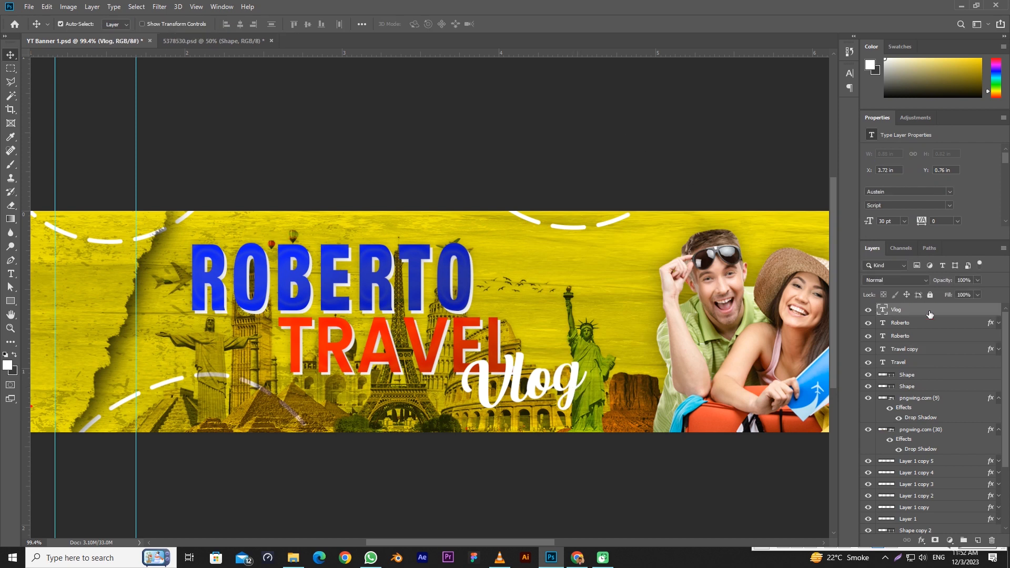
{"action": "double_click", "coordinate": [930, 311]}
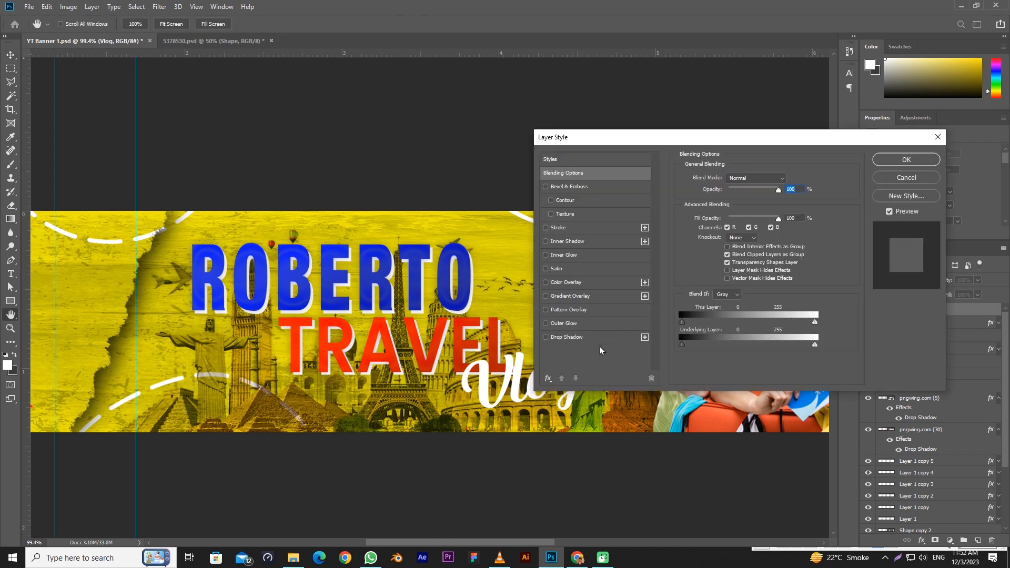
{"action": "left_click", "coordinate": [567, 337]}
{"action": "left_click_drag", "start_coordinate": [631, 137], "coordinate": [774, 89]}
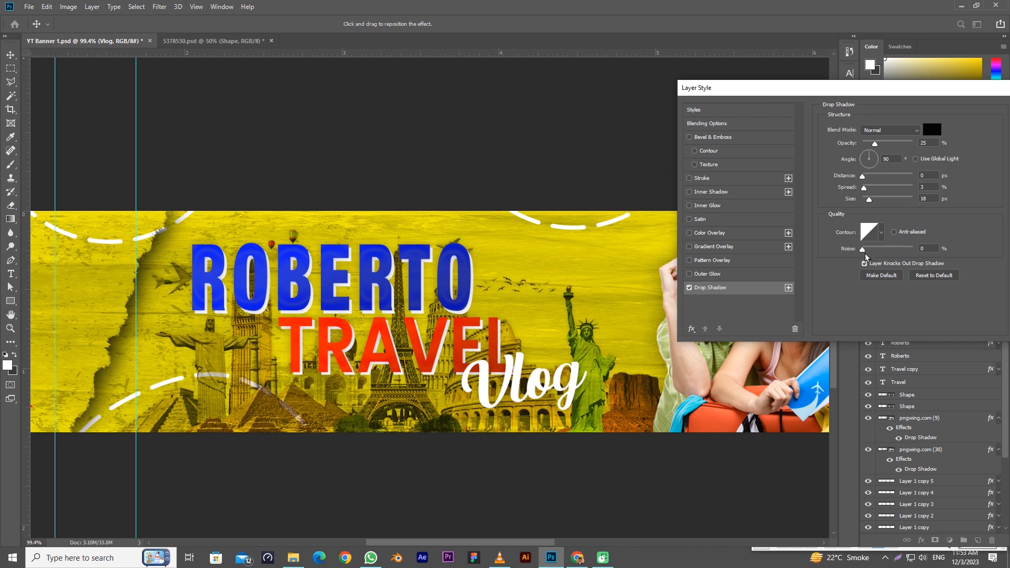
{"action": "left_click_drag", "start_coordinate": [868, 199], "coordinate": [873, 200]}
{"action": "left_click_drag", "start_coordinate": [875, 144], "coordinate": [884, 145]}
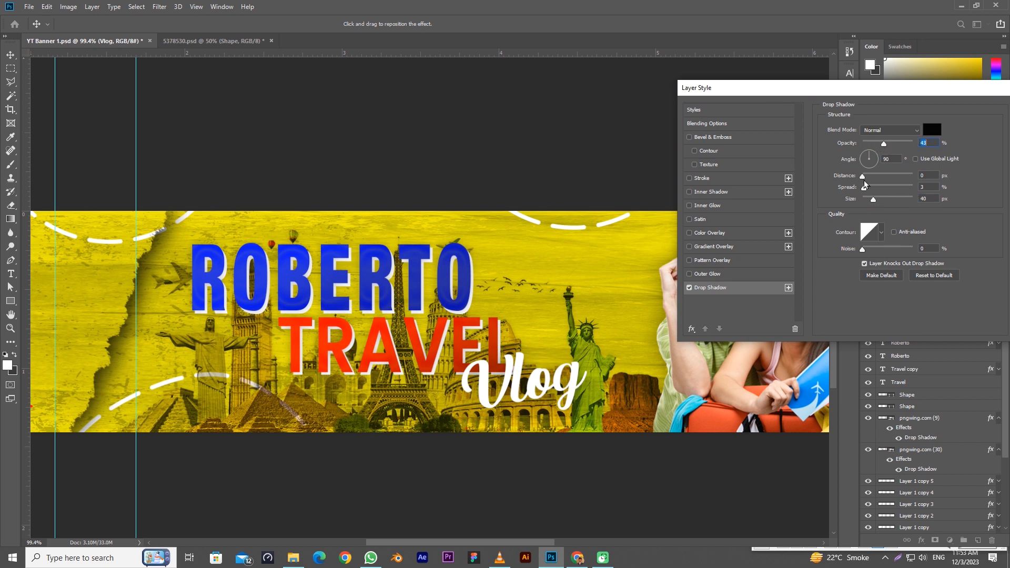
{"action": "left_click_drag", "start_coordinate": [862, 177], "coordinate": [863, 202]}
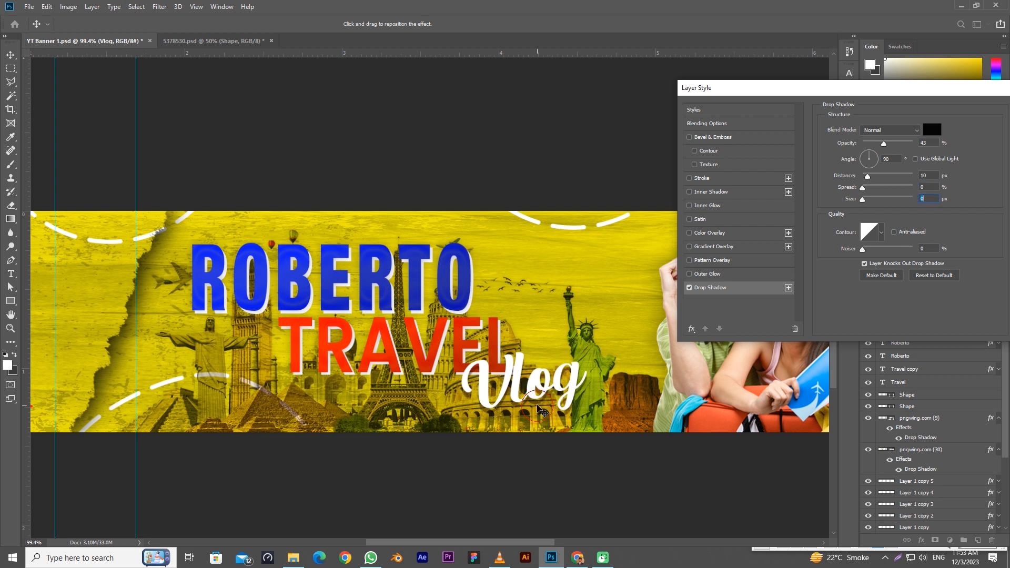
{"action": "left_click_drag", "start_coordinate": [542, 408], "coordinate": [545, 408]}
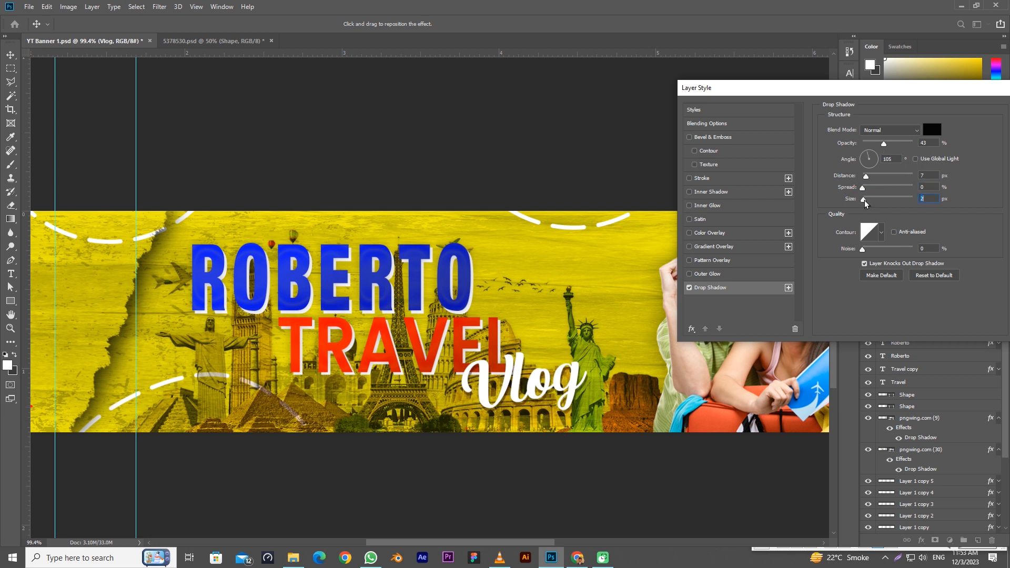
{"action": "left_click_drag", "start_coordinate": [864, 201], "coordinate": [869, 201]}
{"action": "left_click_drag", "start_coordinate": [955, 94], "coordinate": [861, 92]}
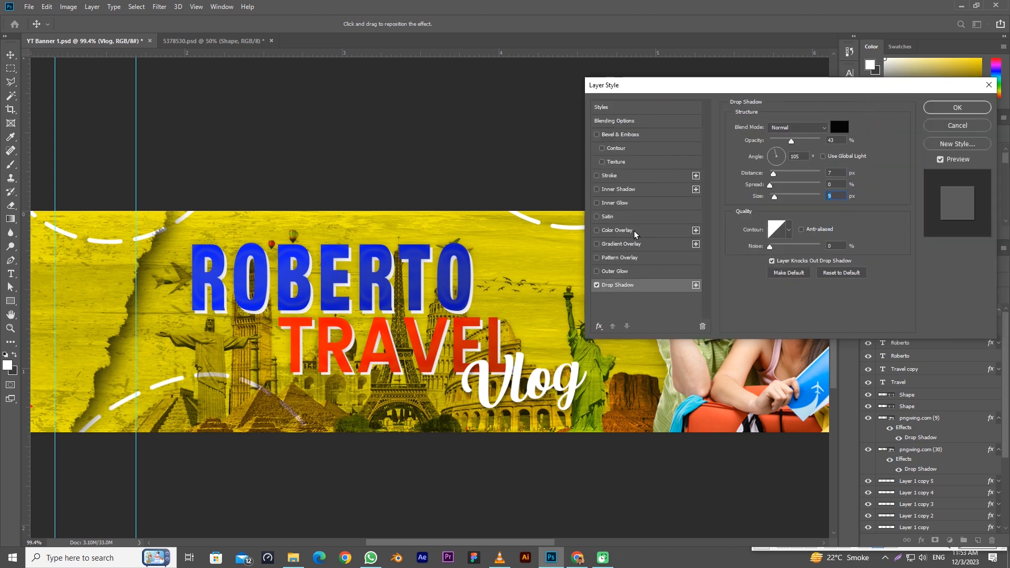
- Add a diagonal-line Pattern Overlay at reduced opacity to the Vlog text and accept the layer style
{"action": "left_click", "coordinate": [639, 256]}
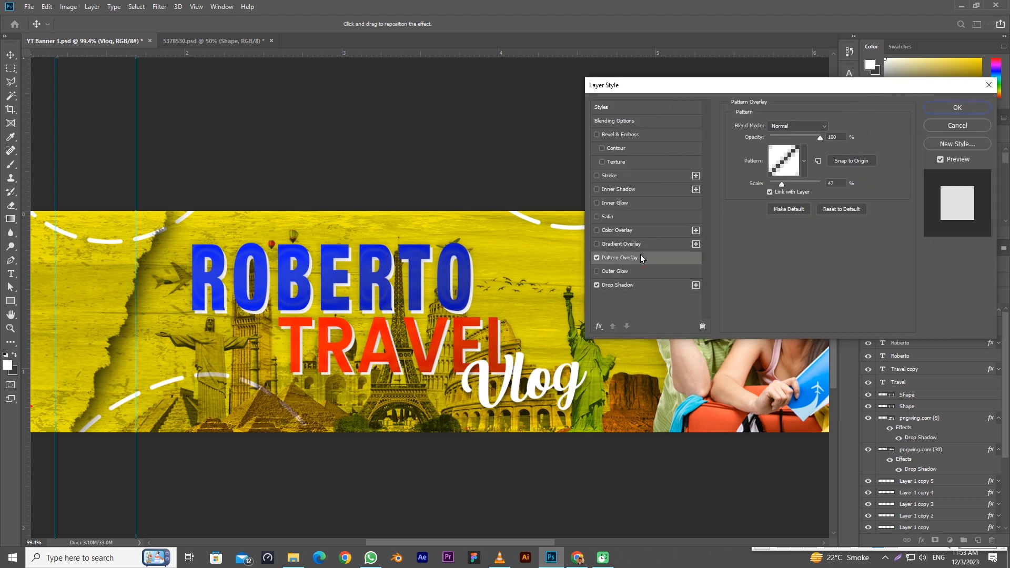
{"action": "left_click_drag", "start_coordinate": [820, 138], "coordinate": [786, 146]}
{"action": "left_click", "coordinate": [797, 126]}
{"action": "left_click", "coordinate": [784, 156]}
{"action": "left_click", "coordinate": [957, 108]}
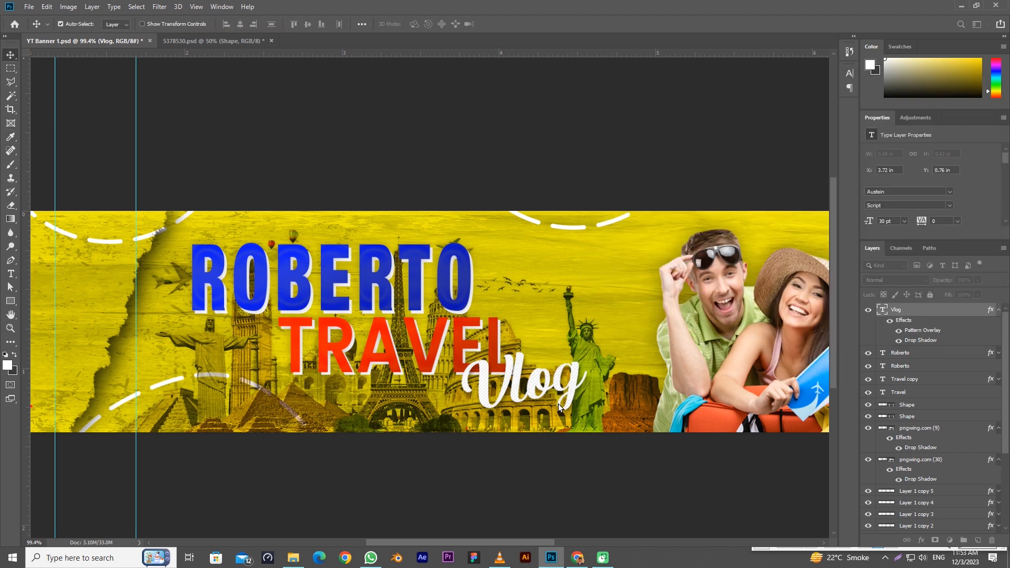
- Try alternative layer blend modes such as Linear Burn on the Vlog text
{"action": "scroll", "coordinate": [557, 403], "scroll_direction": "up", "scroll_amount": 3}
{"action": "left_click", "coordinate": [894, 280]}
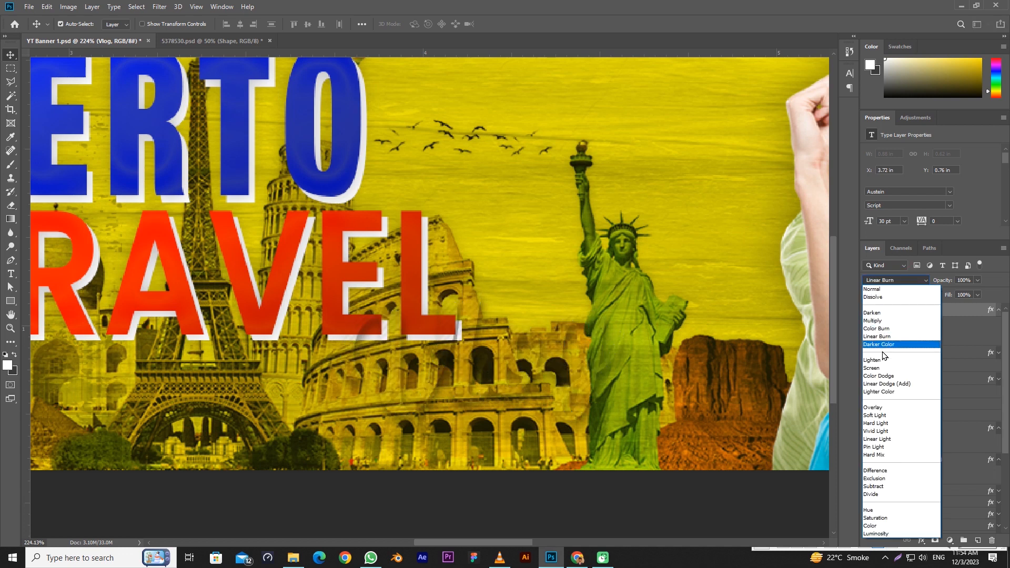
{"action": "left_click", "coordinate": [847, 419]}
- Collapse the effects lists of the Vlog and pngwing.com (30) layers and check the whole banner
{"action": "left_click", "coordinate": [998, 309]}
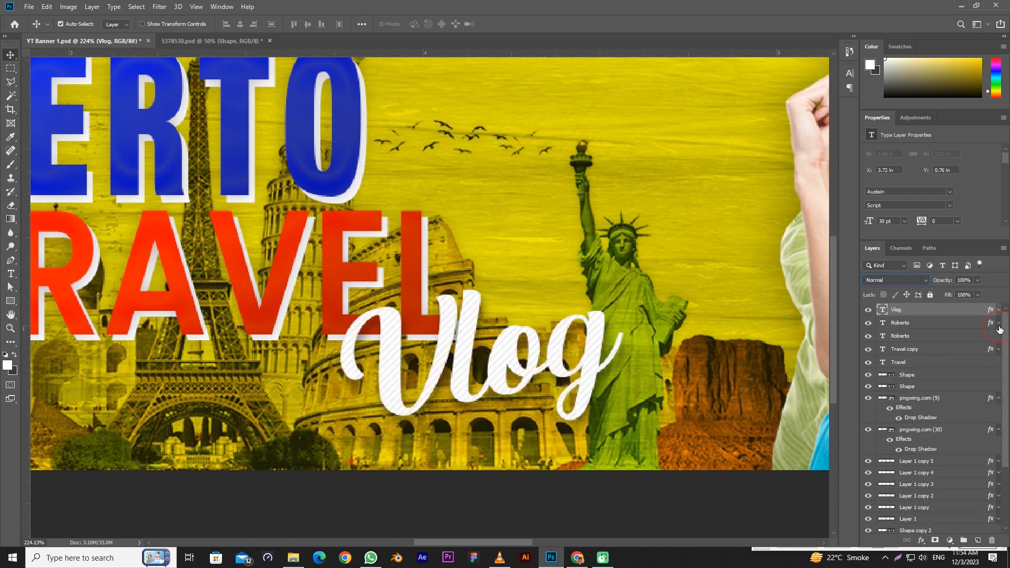
{"action": "left_click", "coordinate": [997, 430]}
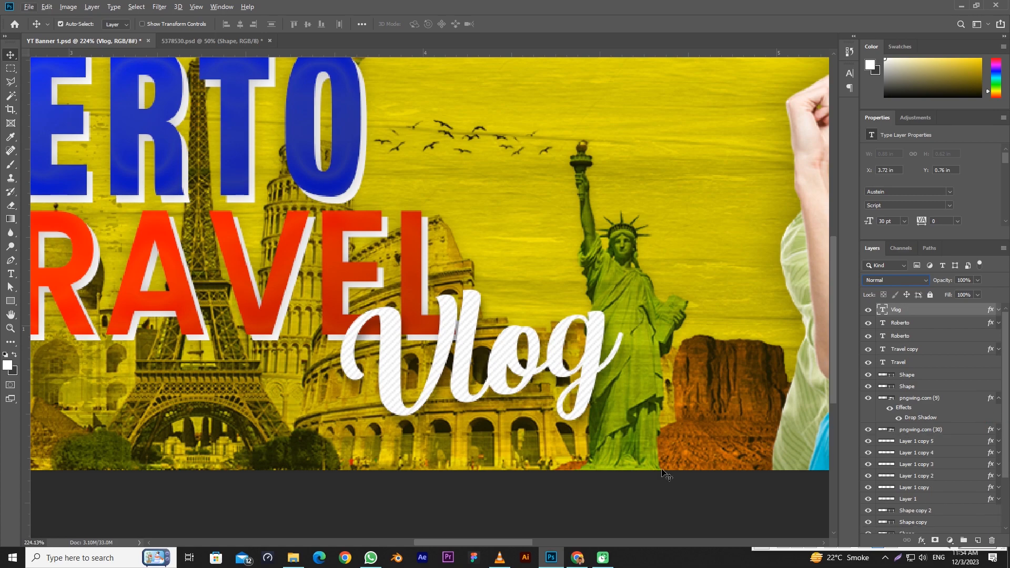
{"action": "scroll", "coordinate": [668, 301], "scroll_direction": "down", "scroll_amount": 4}
{"action": "scroll", "coordinate": [667, 298], "scroll_direction": "down", "scroll_amount": 3}
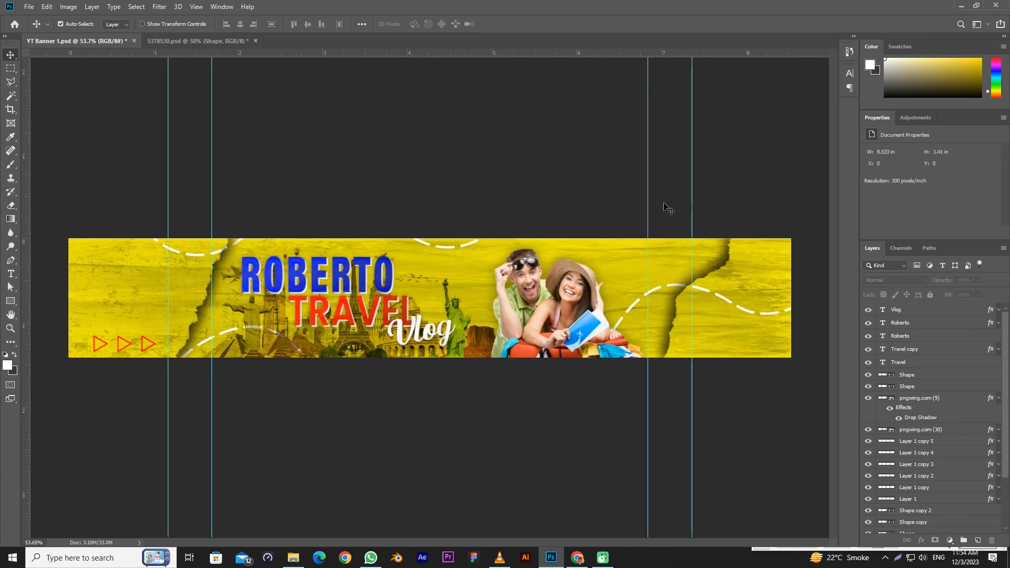